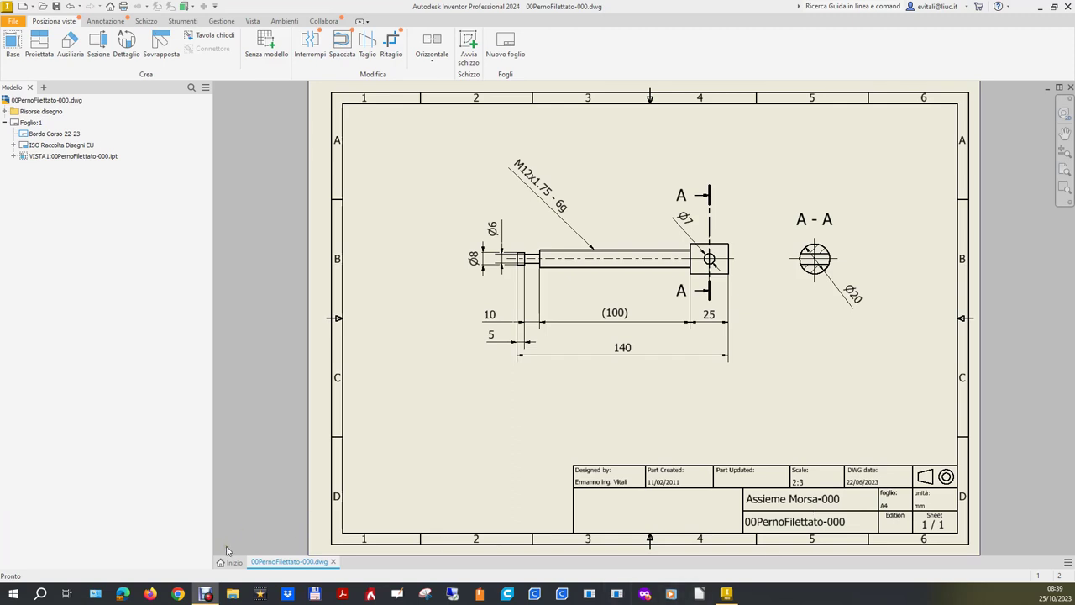
# Show the Home page listing recent files 00PernoFilettato-000.dwg and 00PernoFilettato-000.ipt.
pyautogui.click(226, 564)
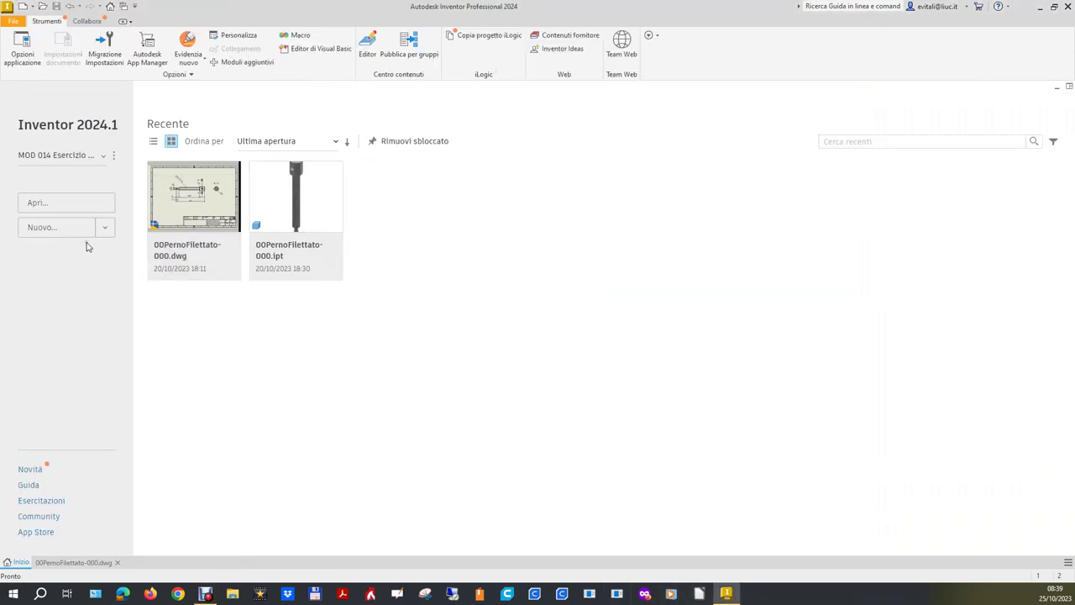
# Create Parte1 from the Profess template ipt 22-23 (mm).ipt, then return to Home.
pyautogui.click(76, 236)
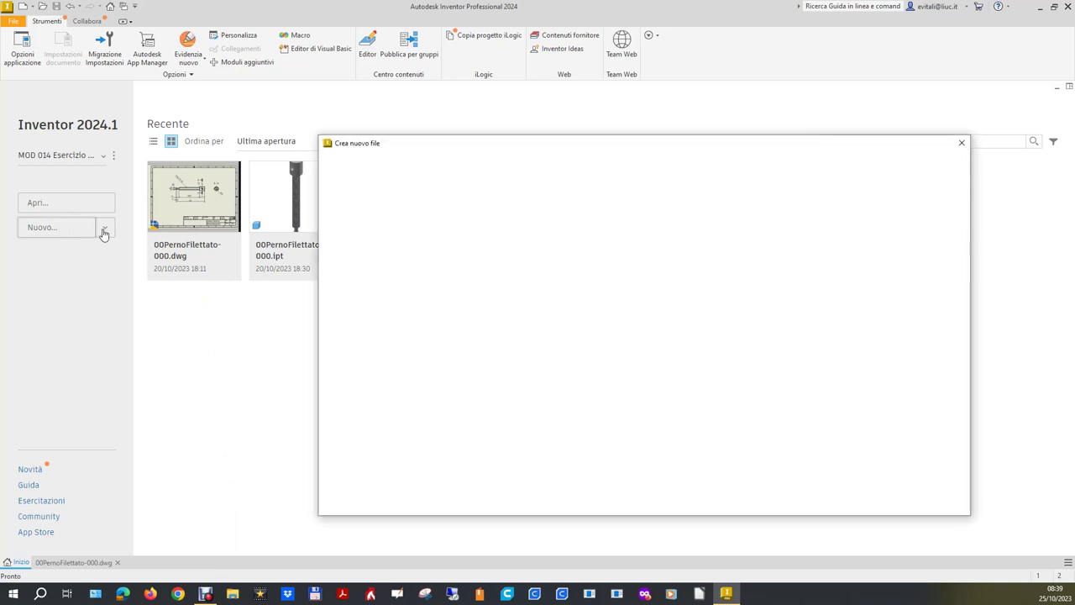
pyautogui.click(335, 209)
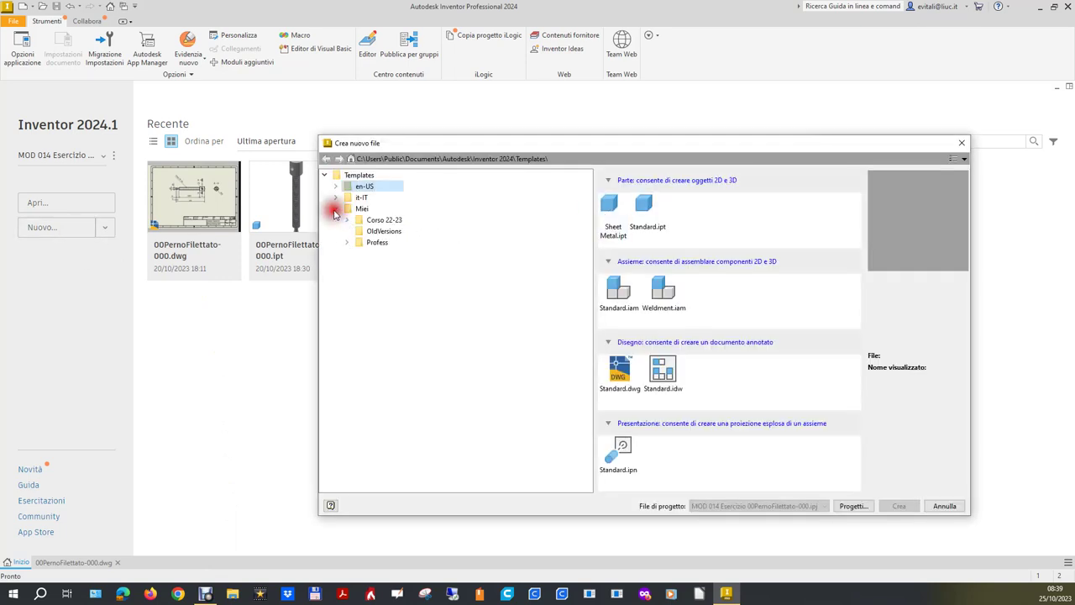
pyautogui.click(377, 243)
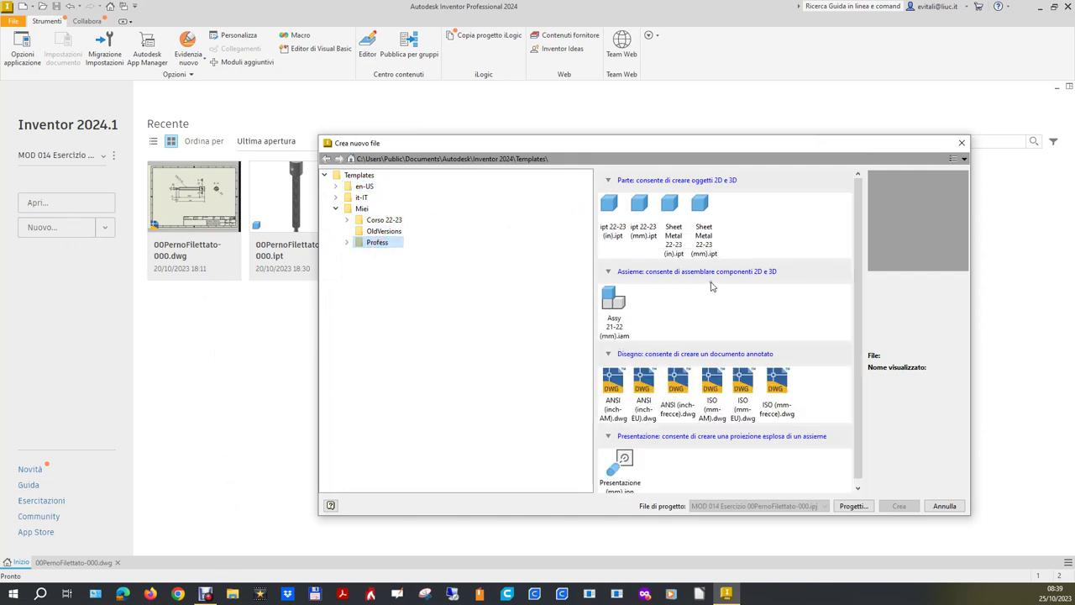
pyautogui.doubleClick(638, 208)
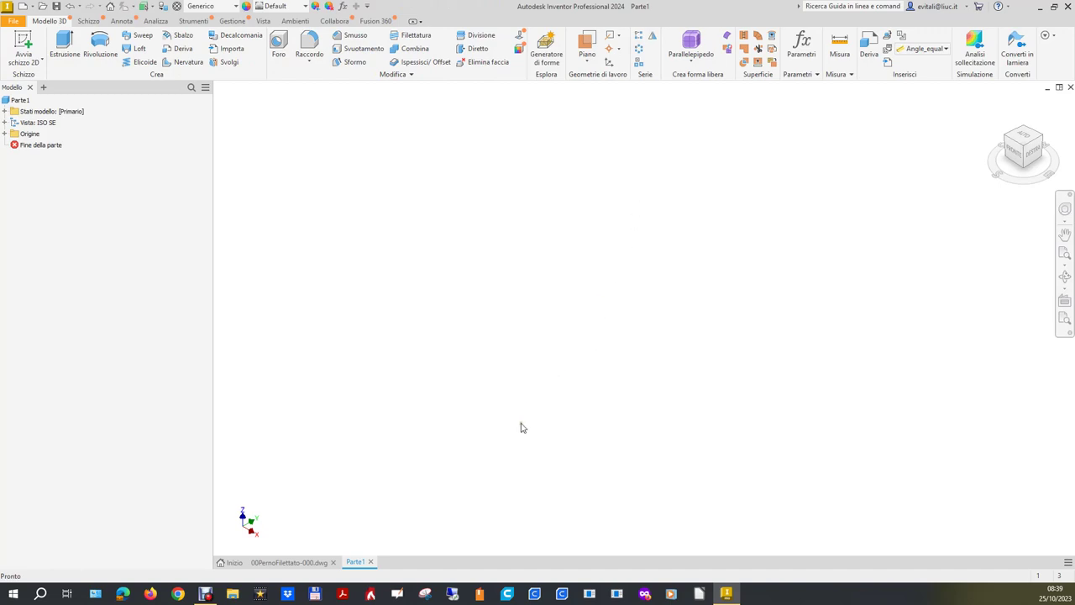
pyautogui.click(231, 562)
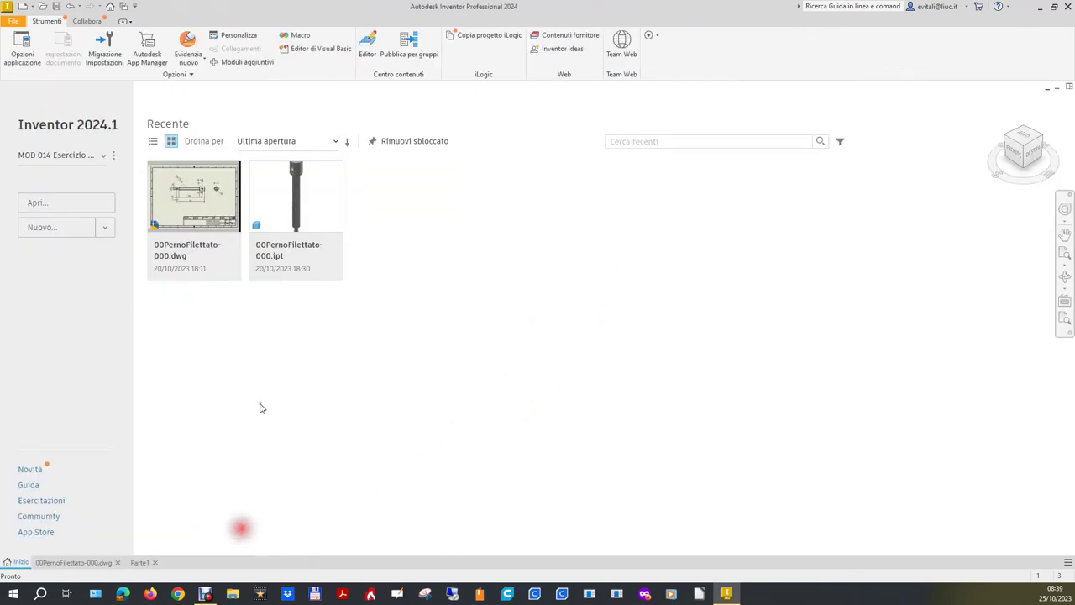
# Create drawing Disegno1 from the ISO (mm-EU).dwg template in the Profess folder.
pyautogui.click(55, 225)
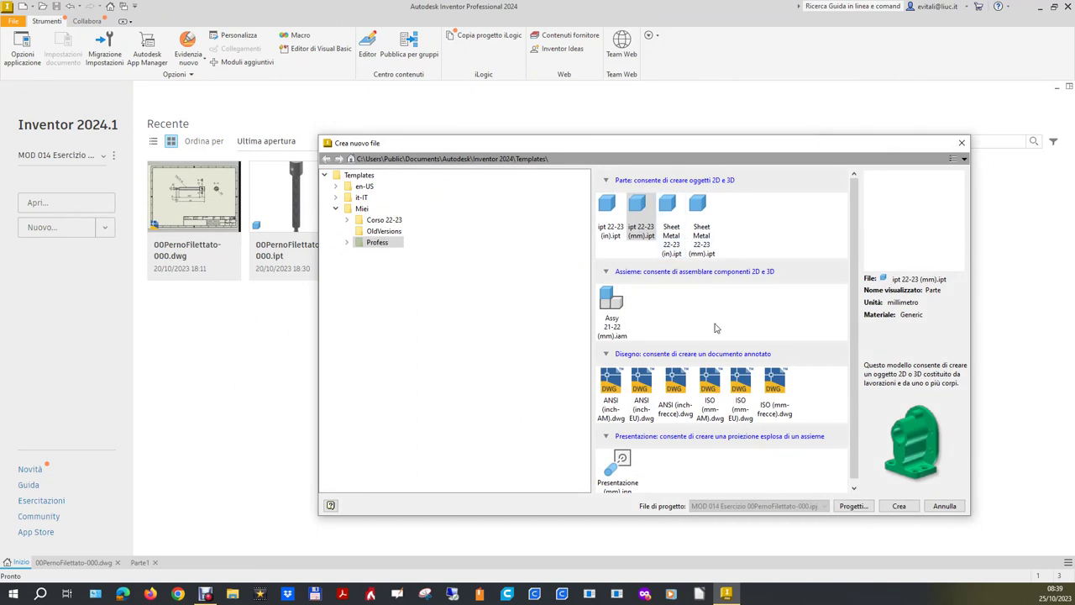
pyautogui.doubleClick(740, 392)
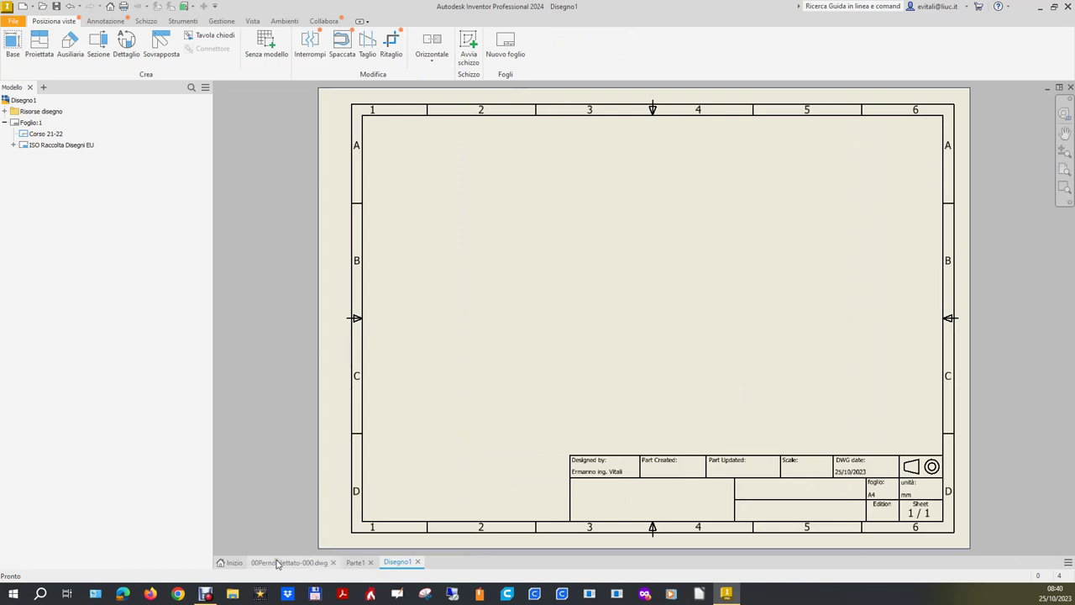
pyautogui.click(1067, 562)
# Tile the open documents and dock Disegno1 below the original pin drawing.
pyautogui.click(1052, 439)
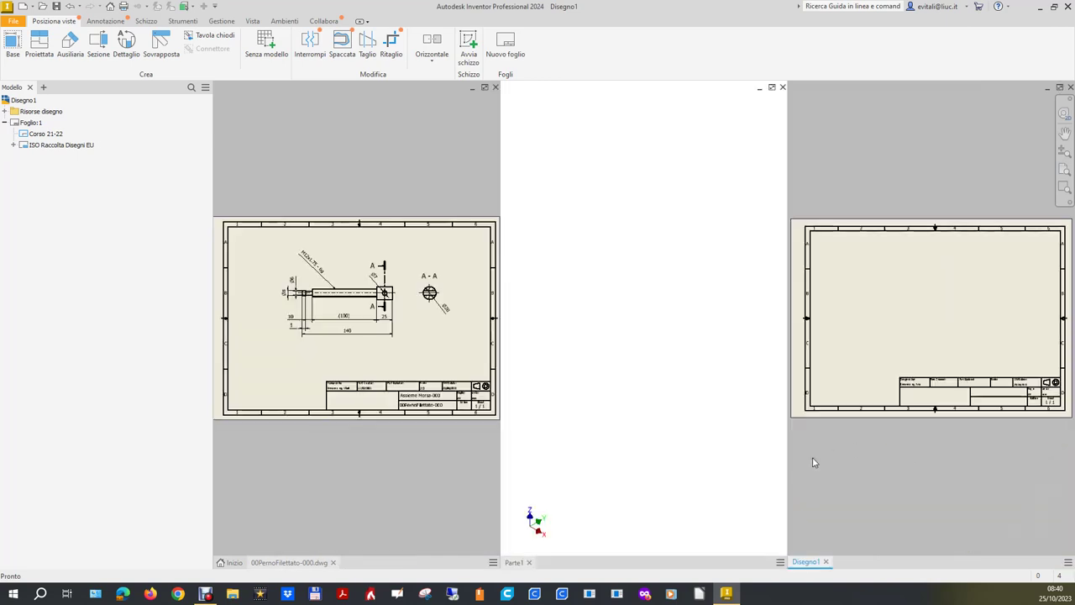
pyautogui.hotkey('ctrl', 'Tab')
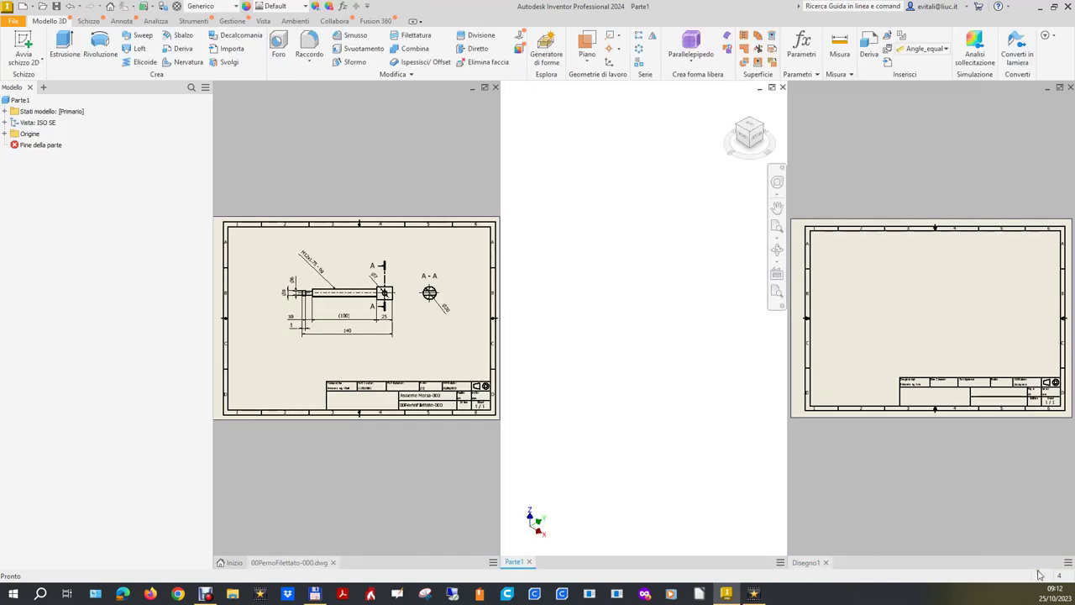
pyautogui.click(811, 565)
pyautogui.moveTo(812, 568); pyautogui.dragTo(693, 494)
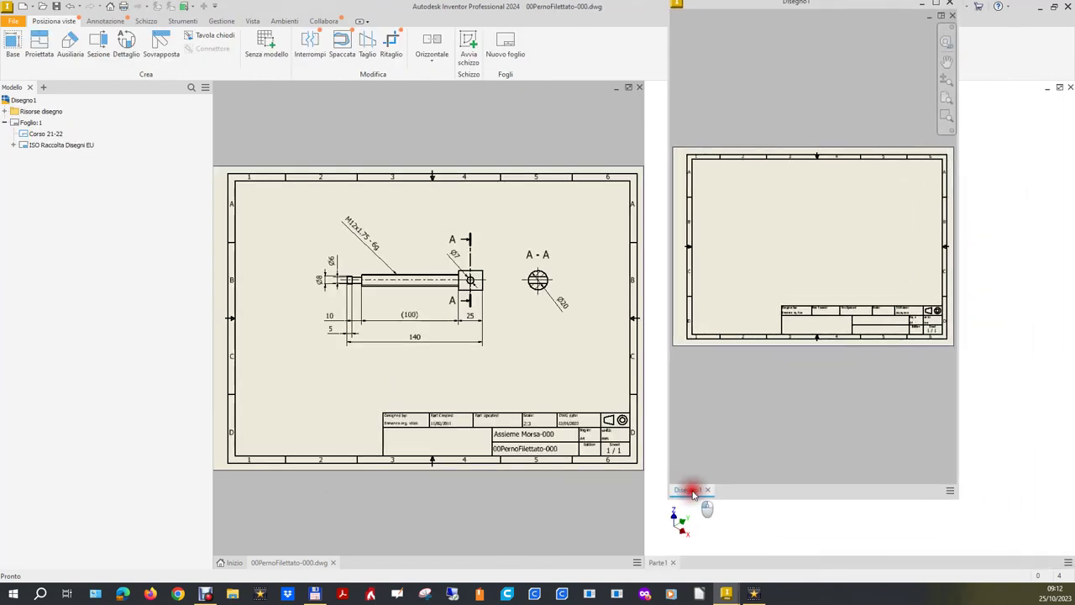
pyautogui.moveTo(693, 494)
pyautogui.mouseDown()
pyautogui.moveTo(509, 480)
pyautogui.moveTo(420, 522)
pyautogui.moveTo(411, 478)
pyautogui.moveTo(394, 564)
pyautogui.mouseUp()
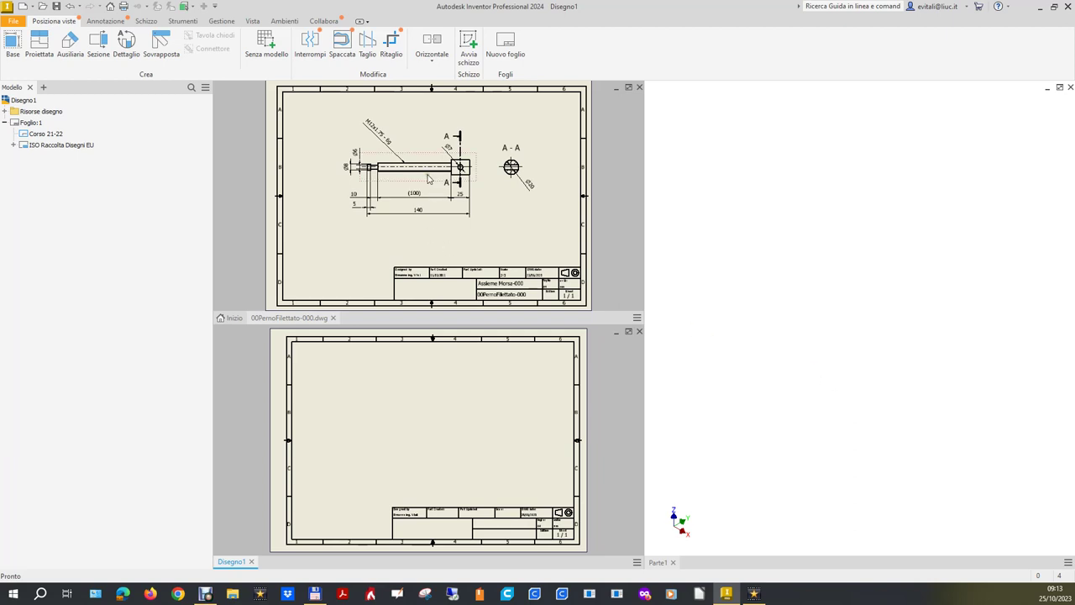
pyautogui.scroll(-3, 426, 175)
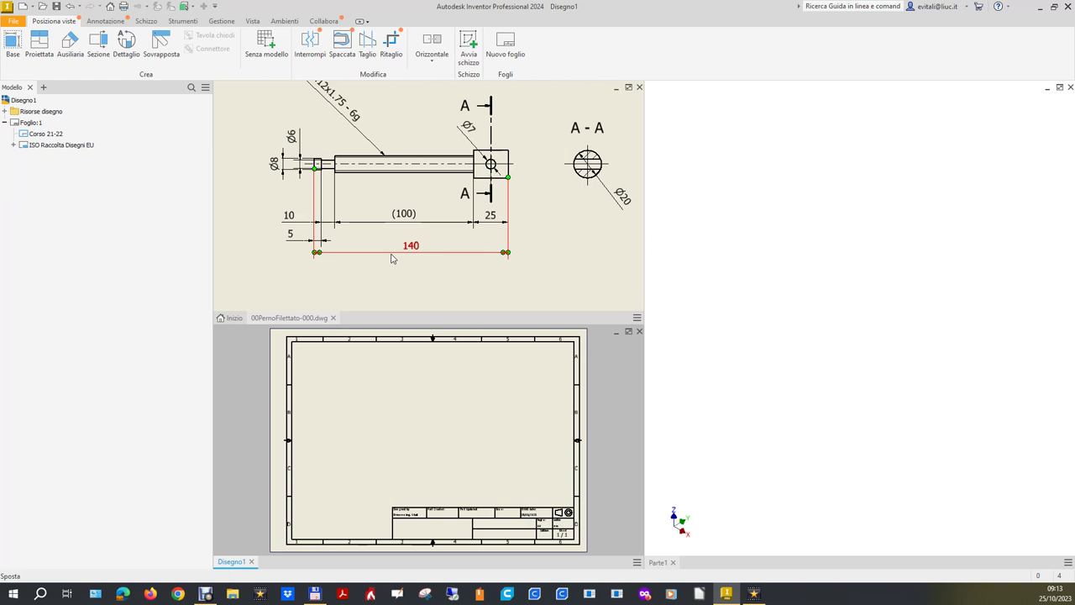
# Release the 140 overall-length dimension on the pin drawing, then activate Parte1.
pyautogui.click(391, 259)
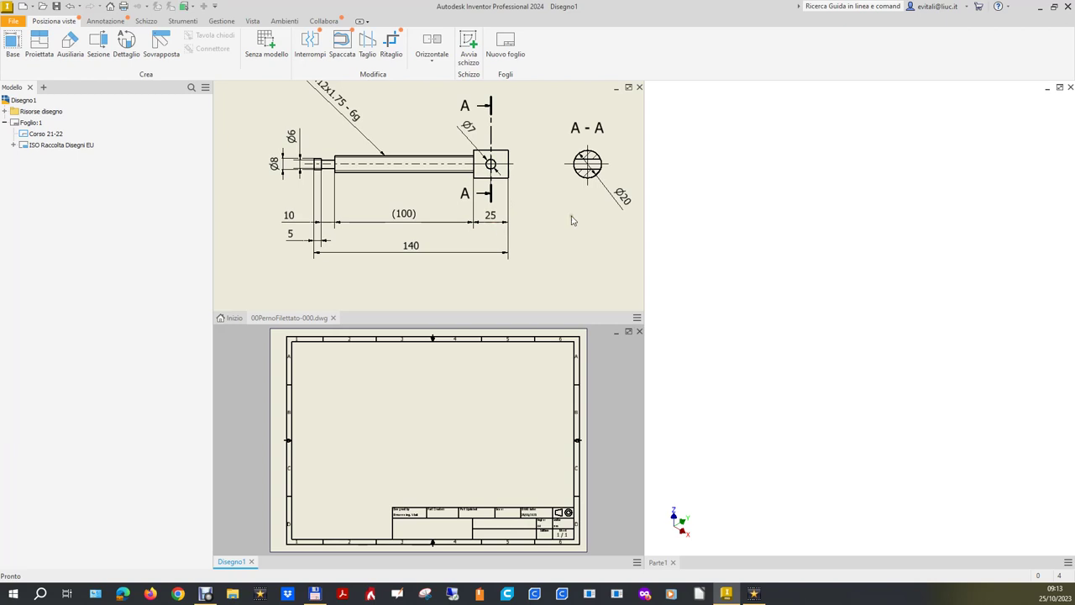
pyautogui.click(846, 351)
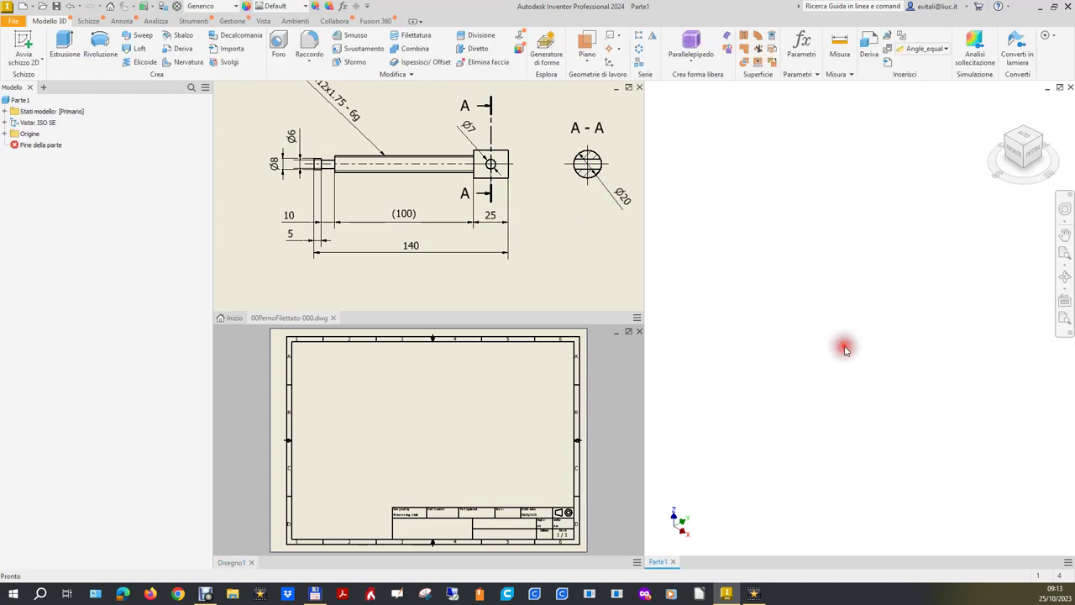
# Start a sketch on the XY origin plane and draw a circle centred at the origin.
pyautogui.click(5, 134)
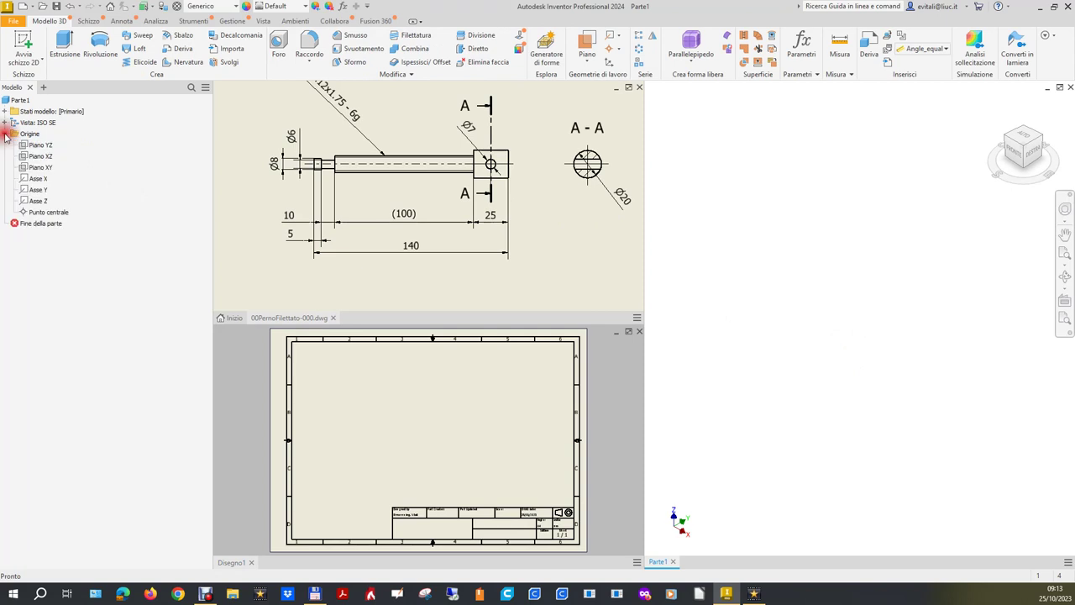
pyautogui.click(46, 169)
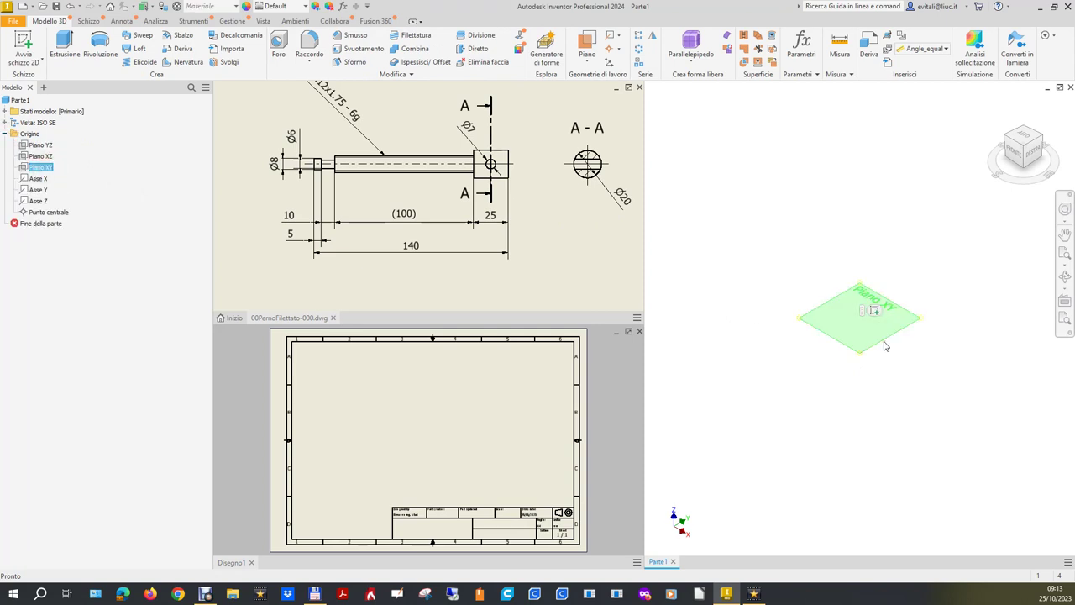
pyautogui.click(875, 314)
pyautogui.press('s')
pyautogui.click(93, 42)
pyautogui.click(852, 326)
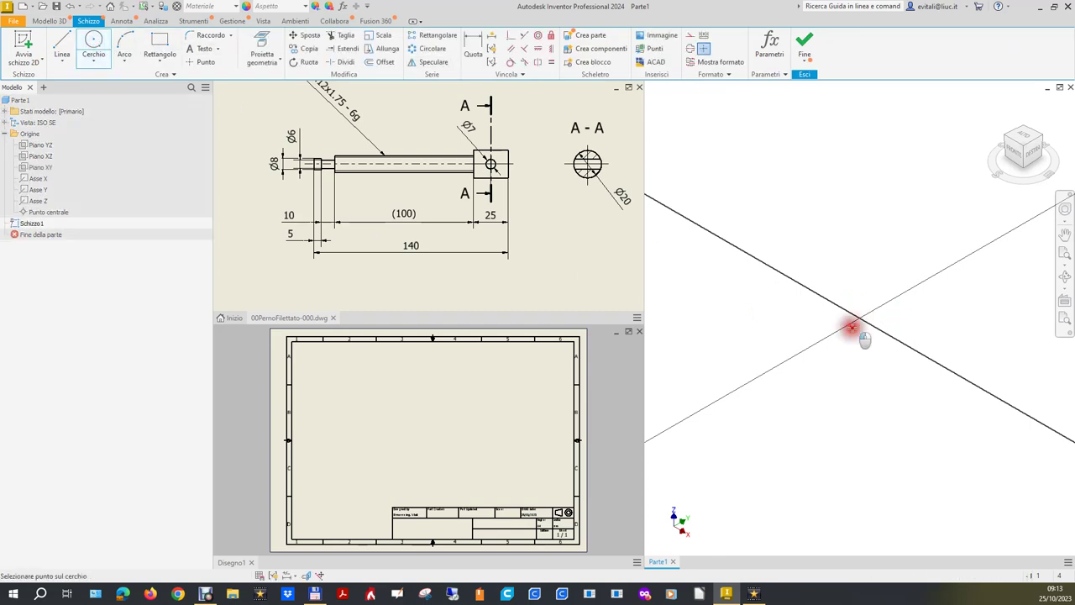
pyautogui.click(846, 286)
# Dimension the circle to Ø20, make its centre coincident with the origin, and finish.
pyautogui.click(475, 44)
pyautogui.click(847, 289)
pyautogui.click(812, 243)
pyautogui.write('20')
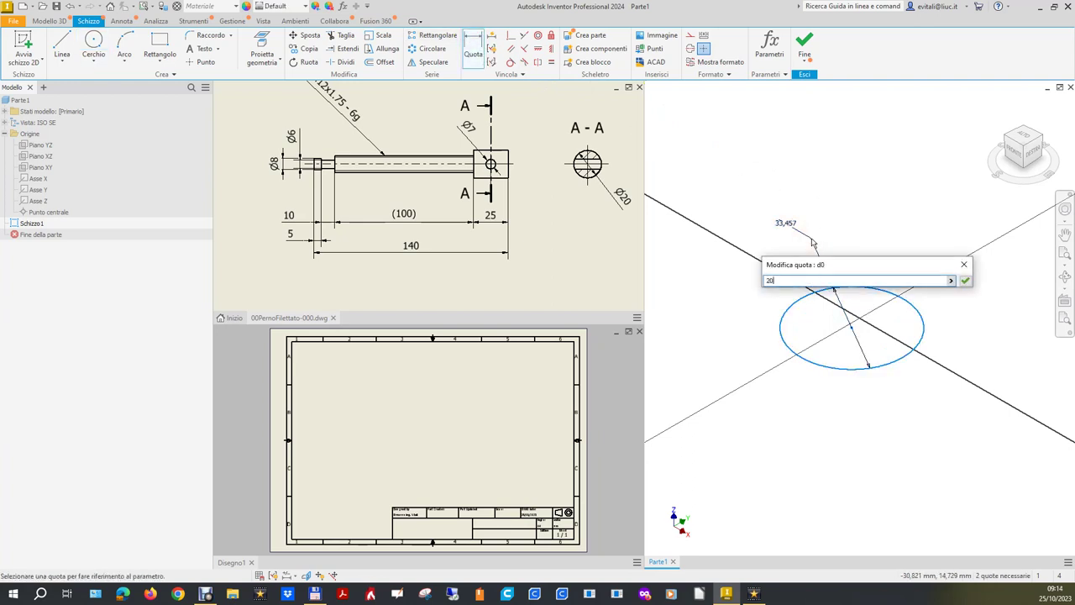
pyautogui.press('Return')
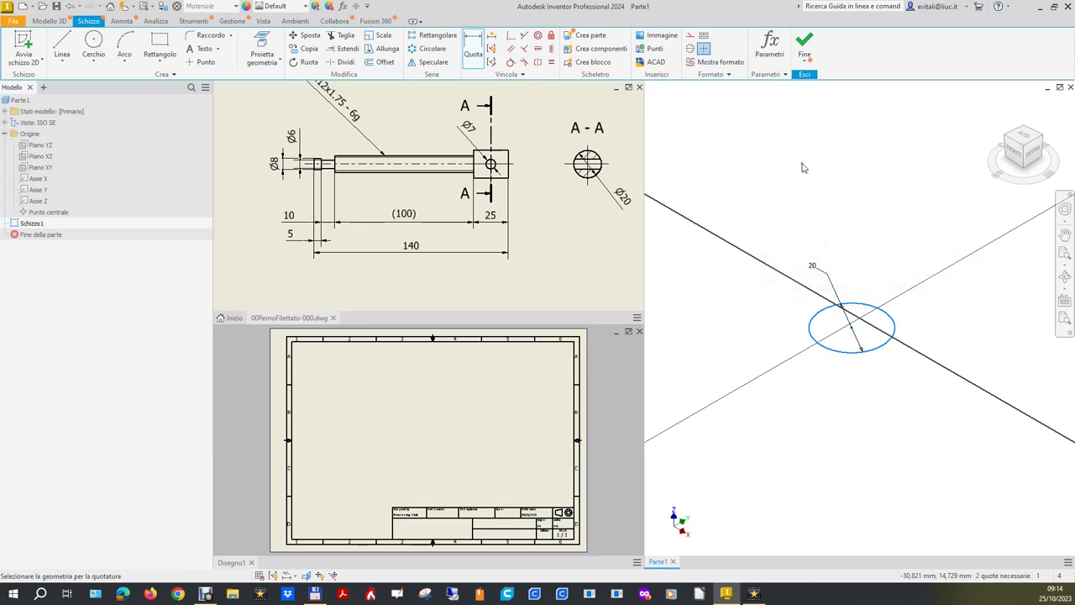
pyautogui.click(511, 36)
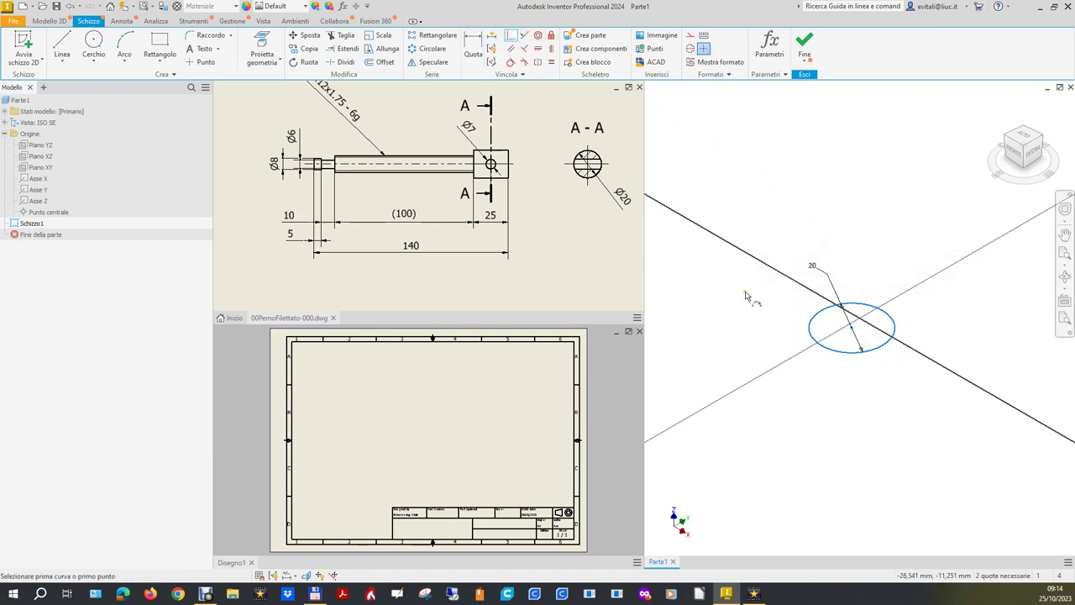
pyautogui.click(851, 328)
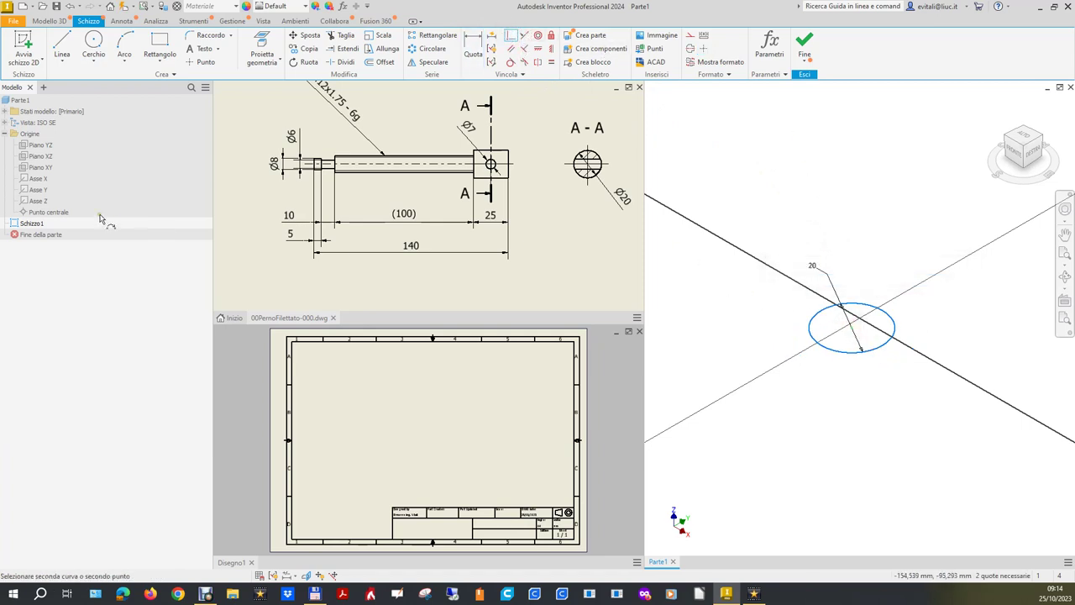
pyautogui.click(48, 212)
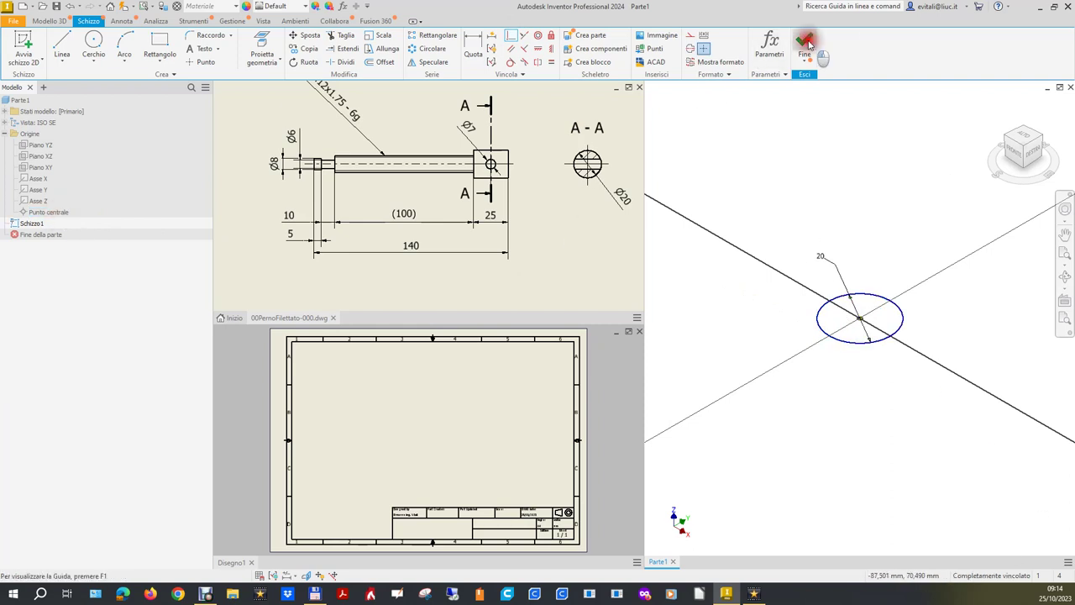
pyautogui.click(804, 42)
# Extrude the 20 mm circle 25 mm into a solid cylinder.
pyautogui.click(64, 42)
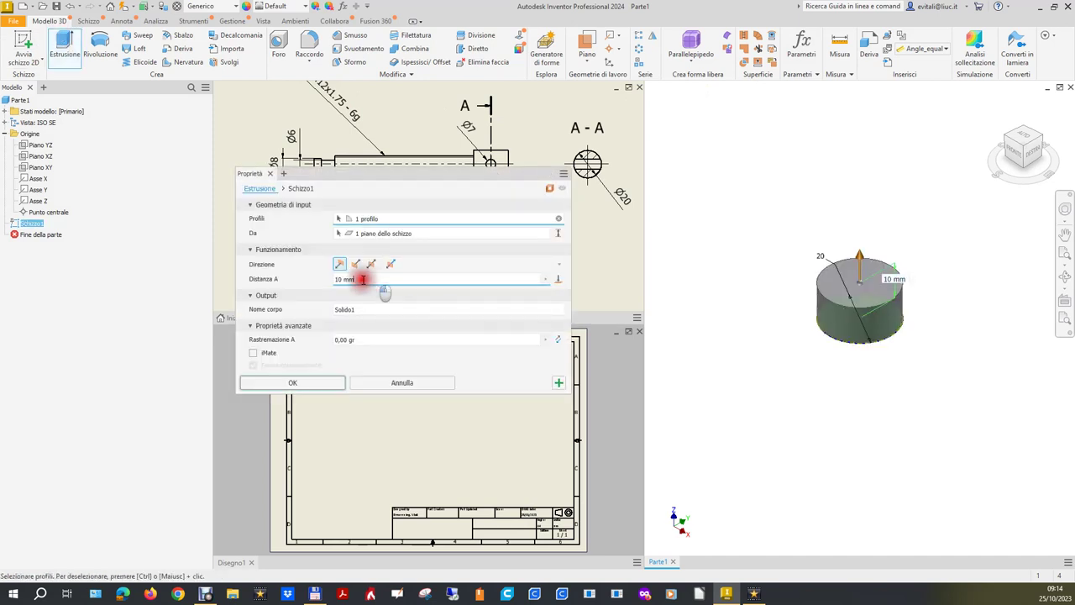
pyautogui.write('25')
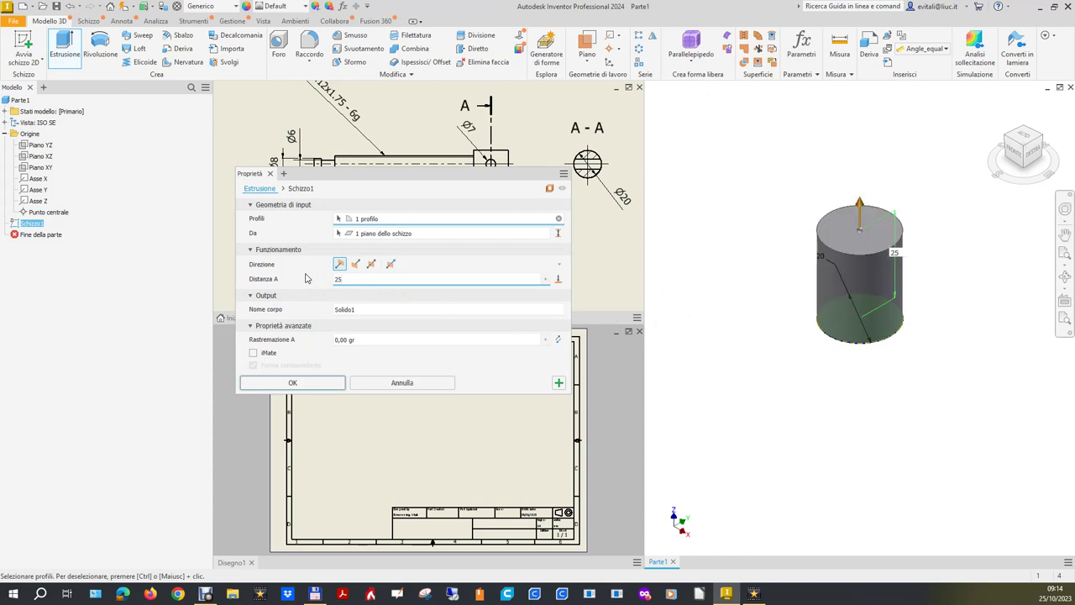
pyautogui.click(294, 384)
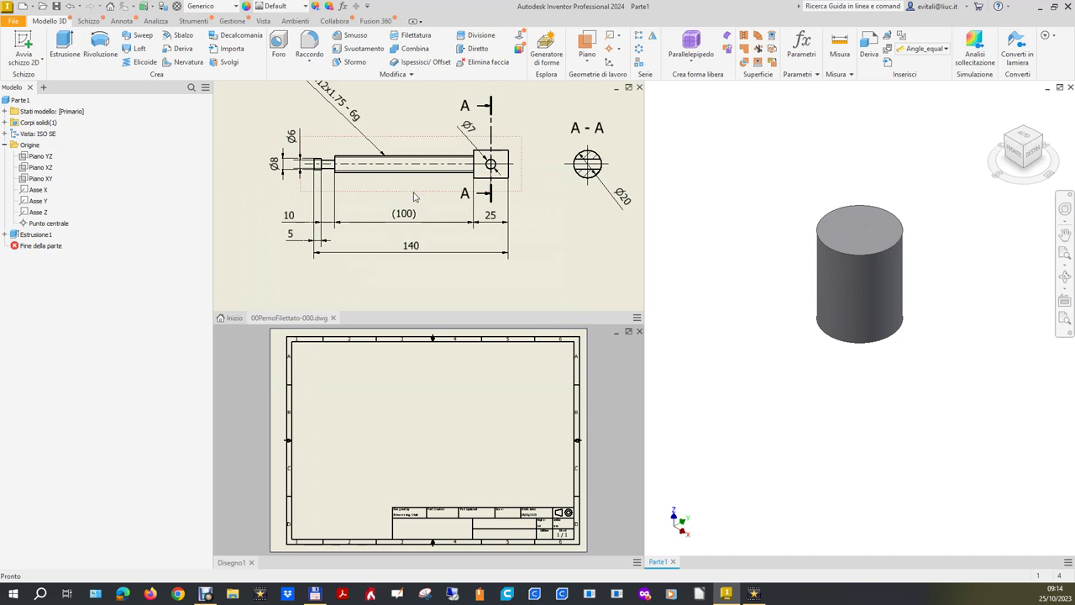
pyautogui.scroll(3, 502, 278)
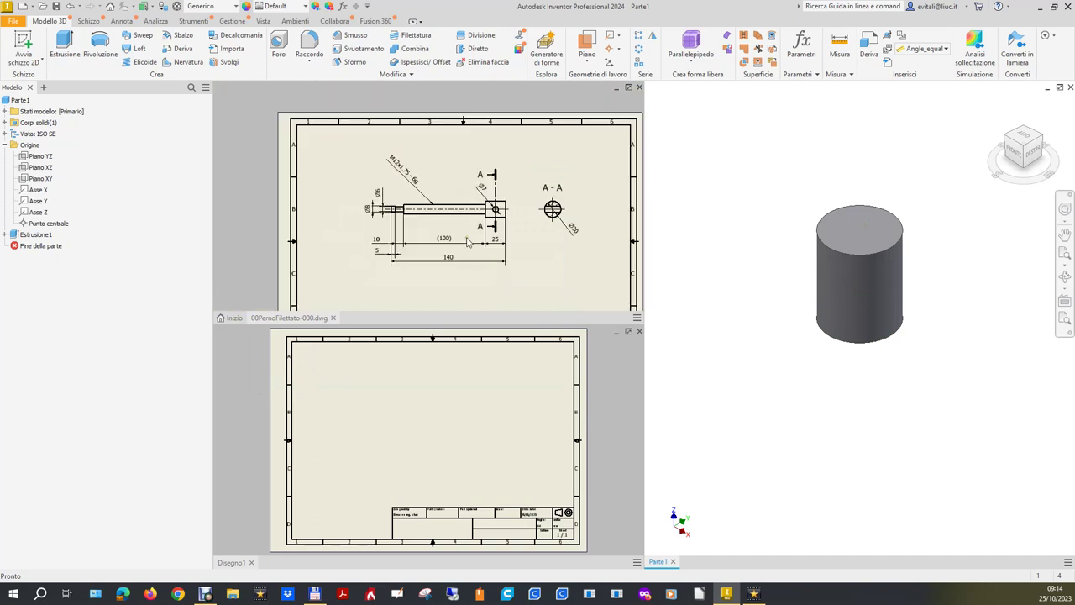
pyautogui.scroll(-3, 504, 241)
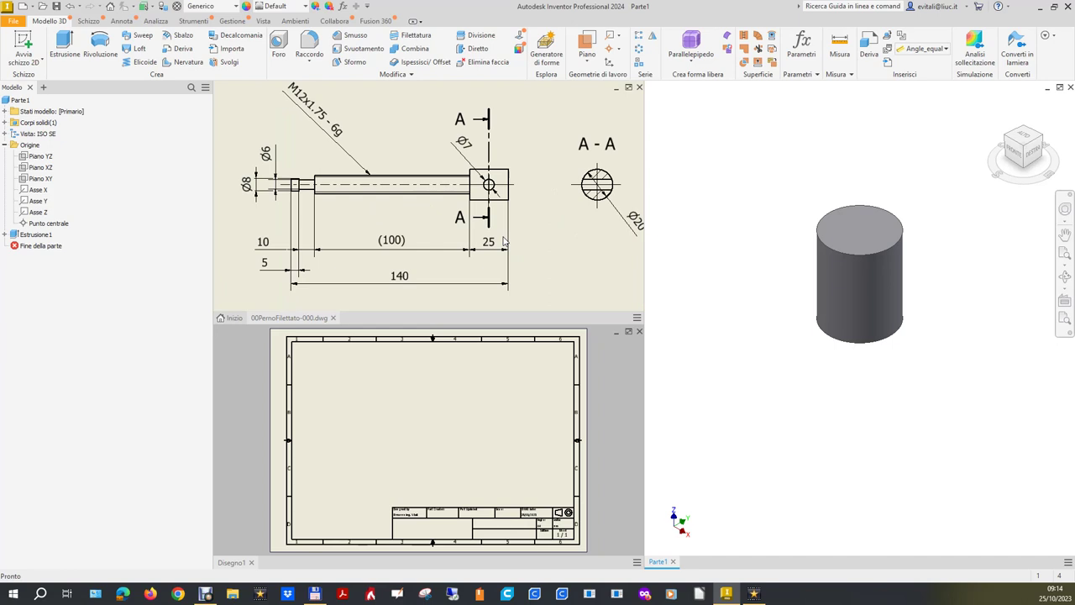
pyautogui.click(23, 44)
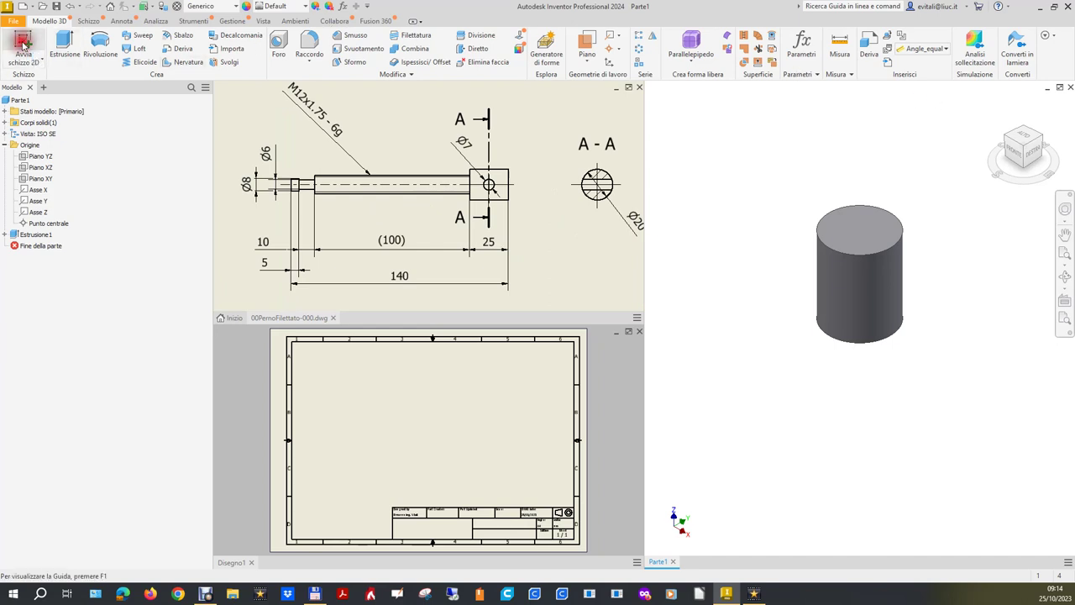
# Sketch a circle on the cylinder's top face and dimension it to Ø12.
pyautogui.click(865, 225)
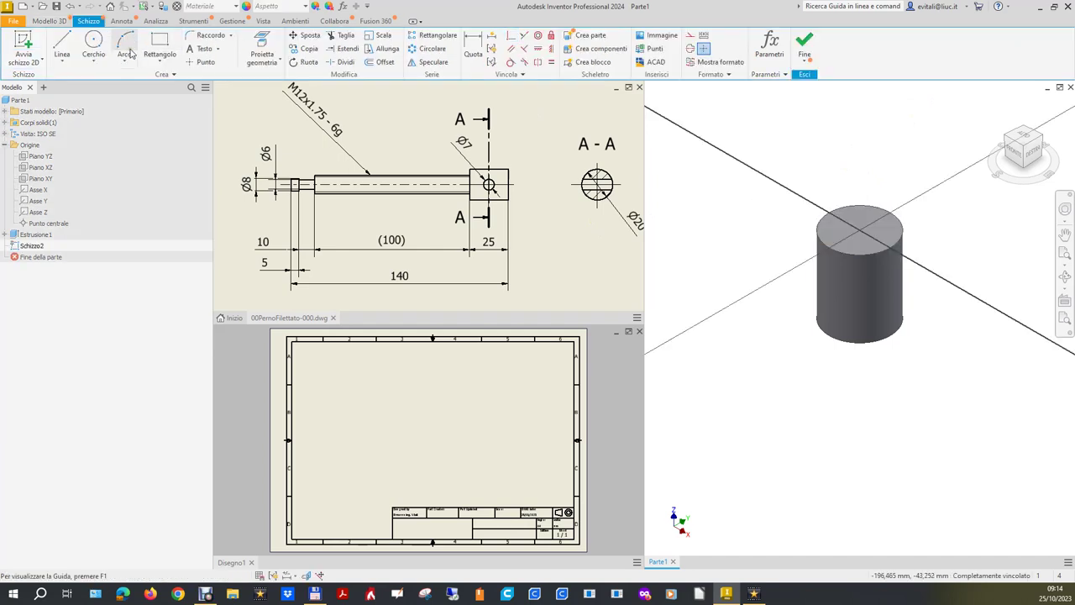
pyautogui.click(96, 42)
pyautogui.click(860, 227)
pyautogui.click(860, 220)
pyautogui.press('d')
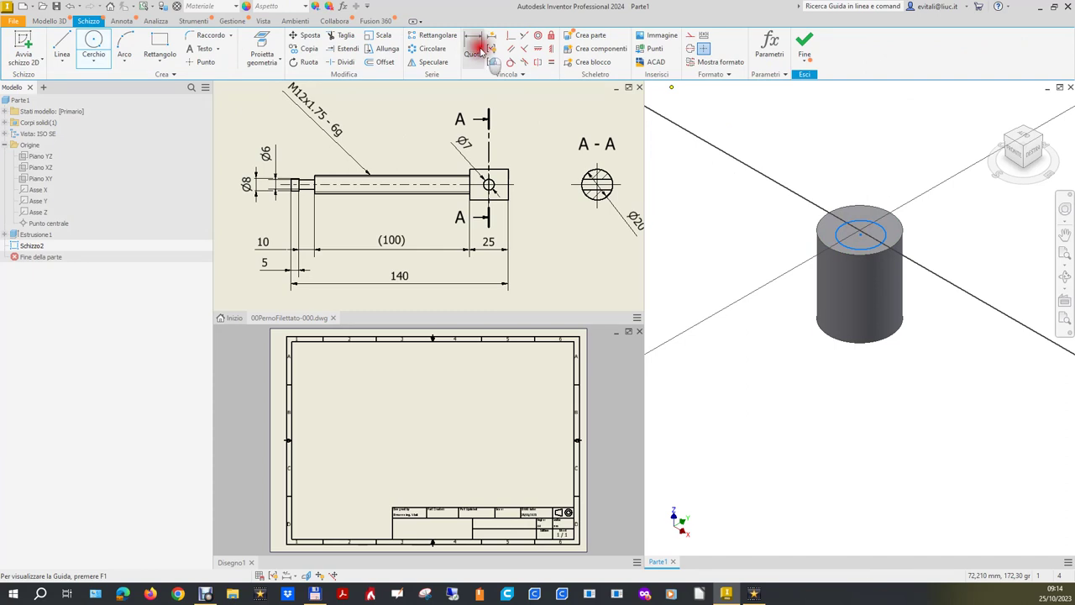
pyautogui.click(860, 223)
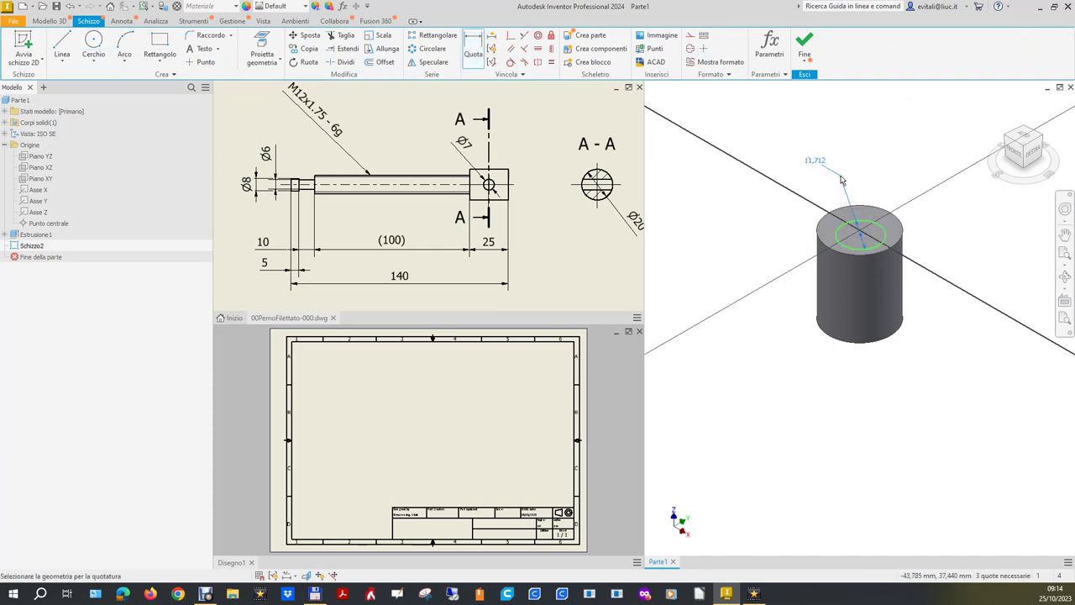
pyautogui.click(842, 179)
pyautogui.write('12')
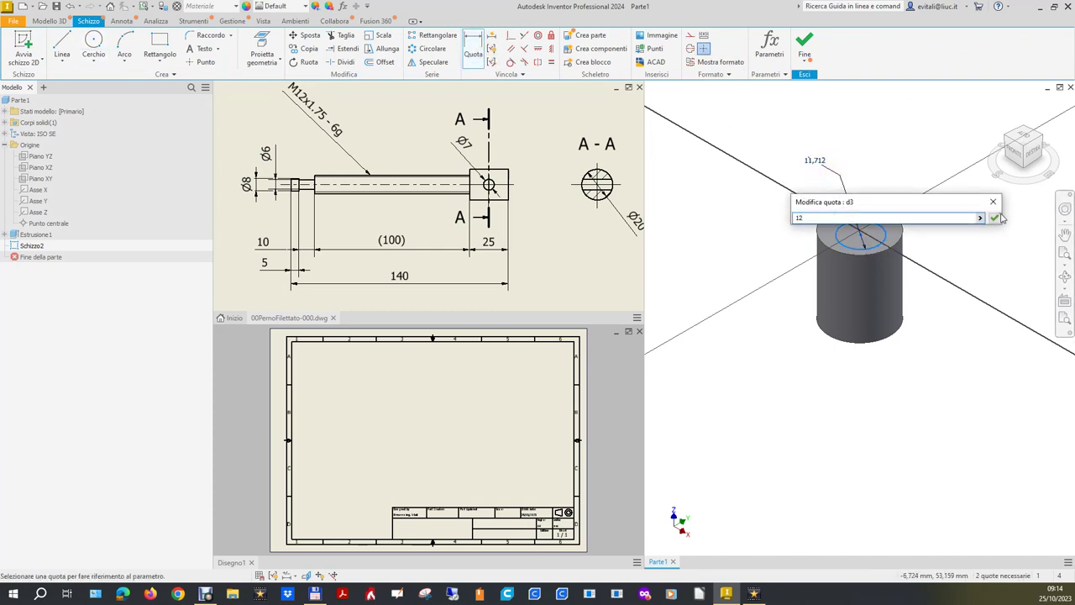
pyautogui.click(994, 217)
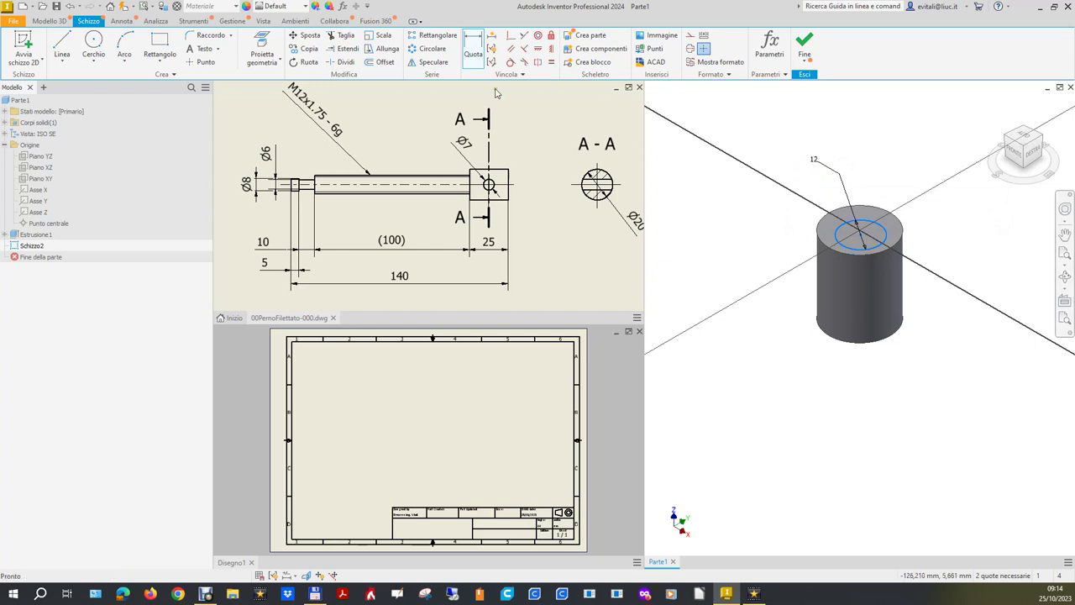
# Make the circle concentric with the cylinder edge and finish the sketch.
pyautogui.click(538, 36)
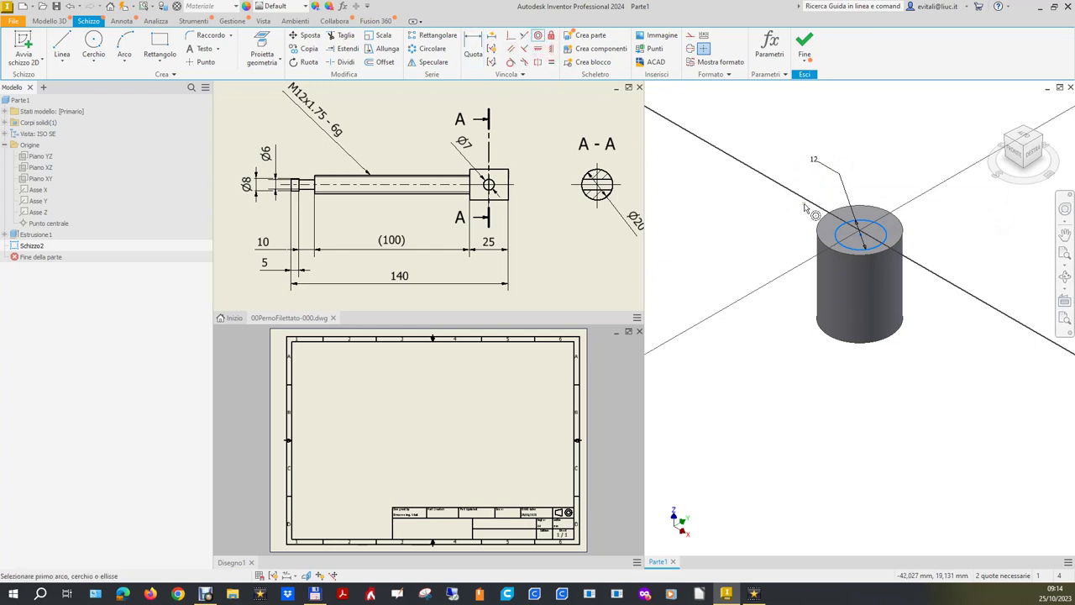
pyautogui.click(852, 223)
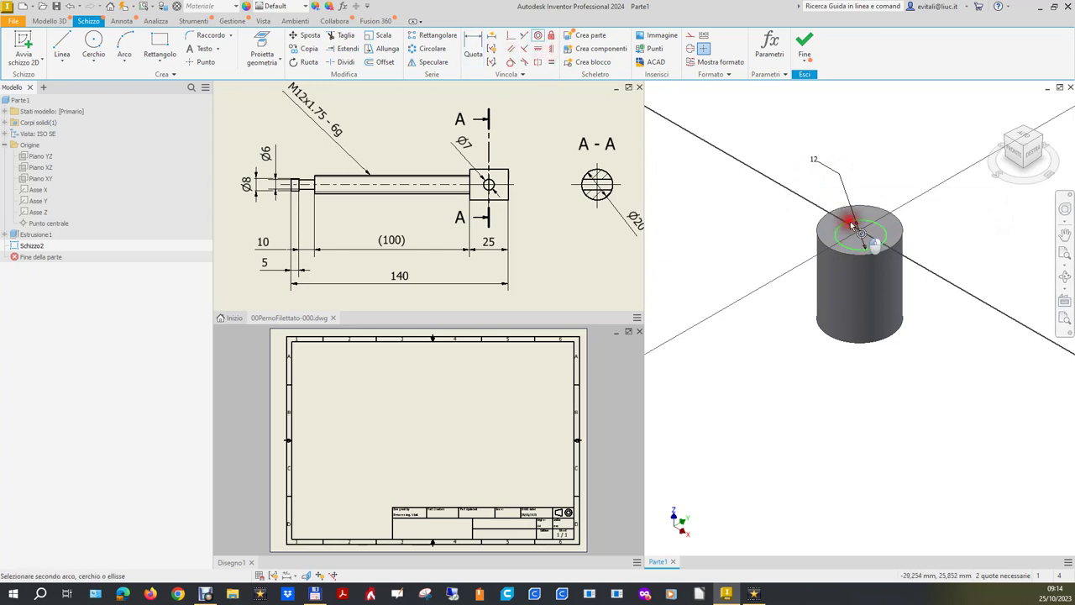
pyautogui.click(874, 209)
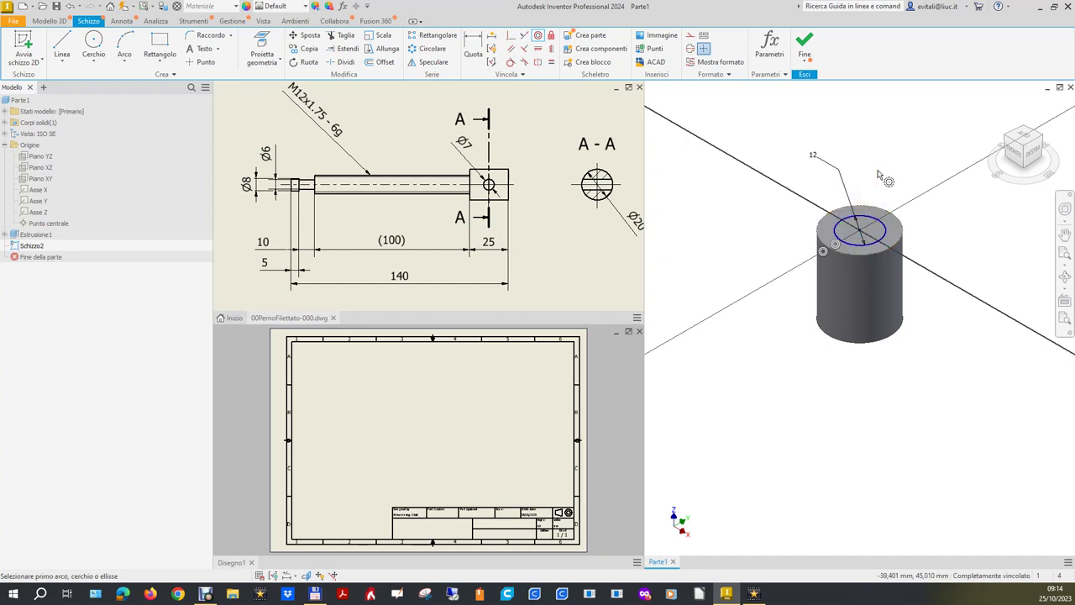
pyautogui.click(805, 42)
pyautogui.rightClick(863, 100)
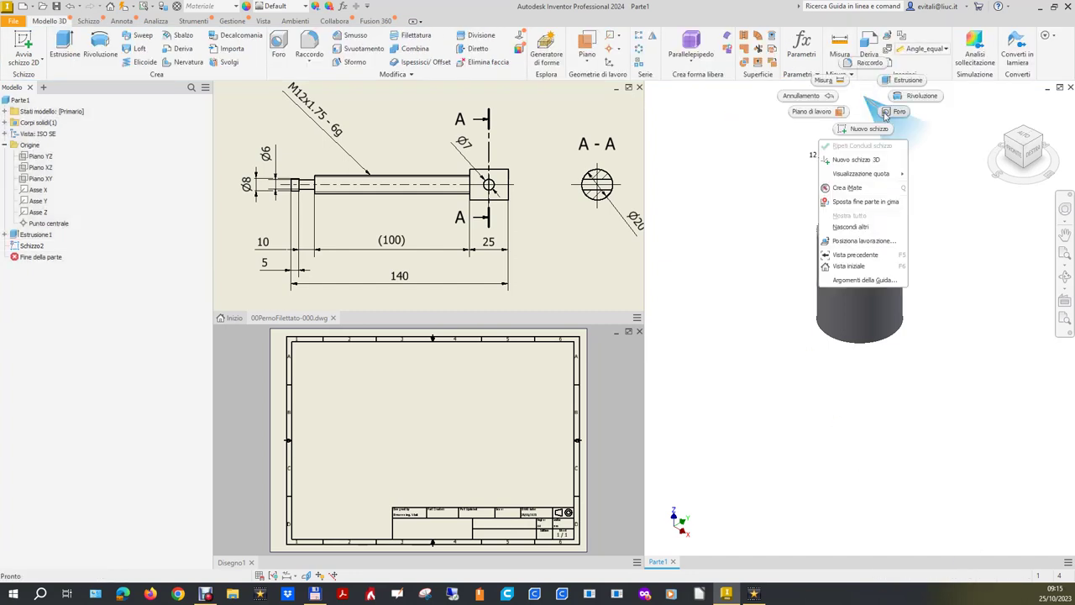
pyautogui.click(999, 217)
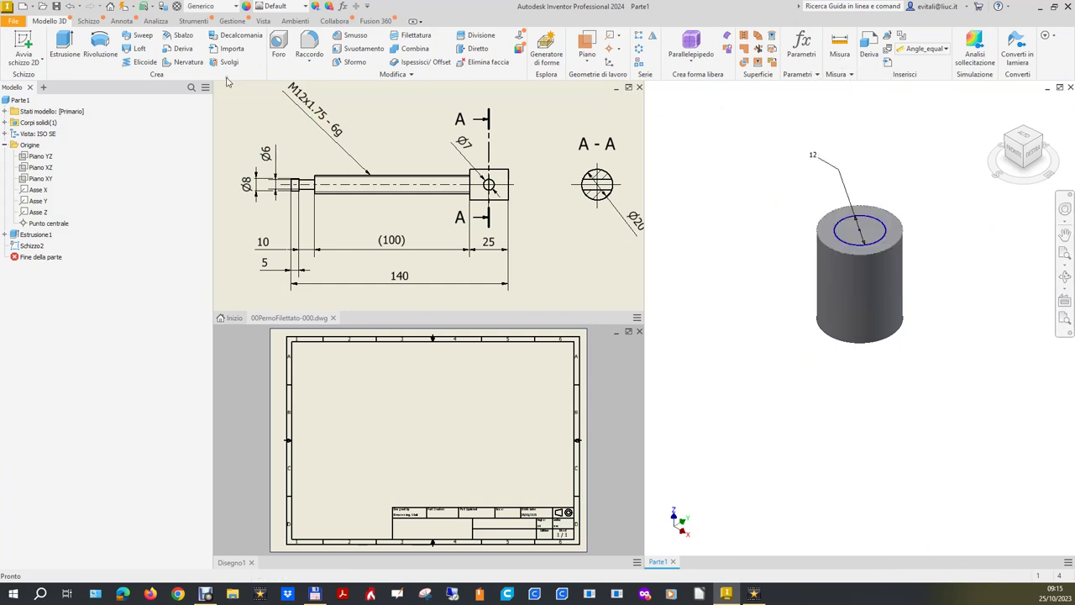
# Extrude the 12 mm circle 100 mm to form the shaft.
pyautogui.click(65, 44)
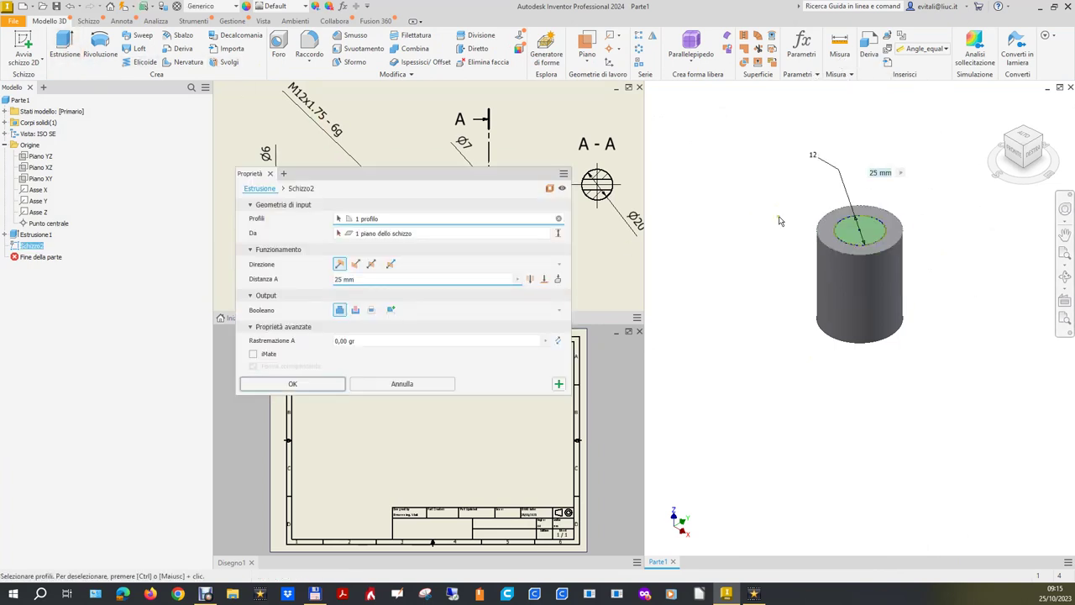
pyautogui.write('100')
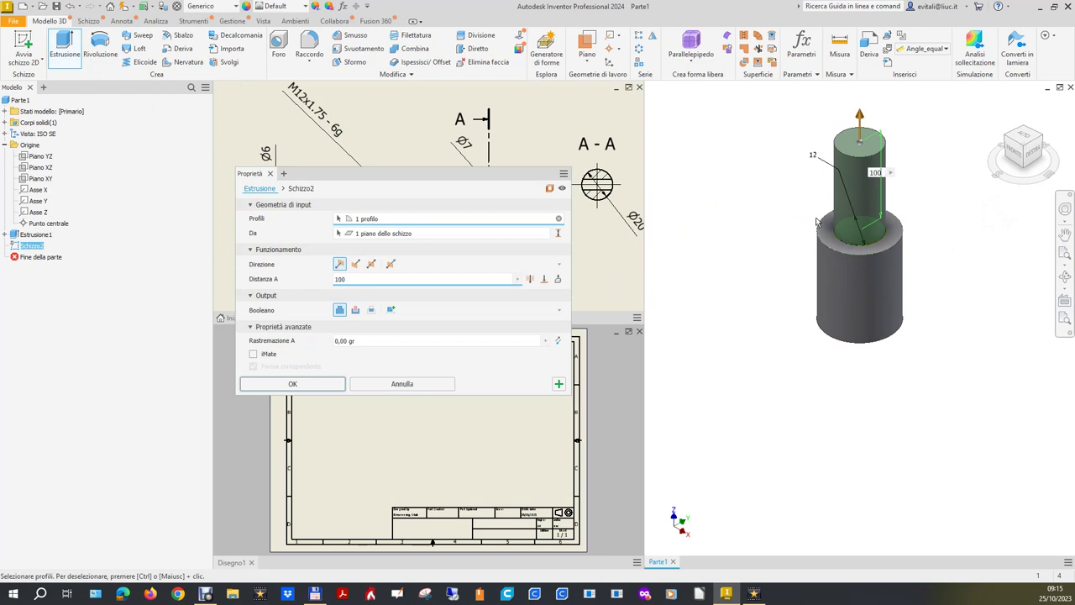
pyautogui.press('Return')
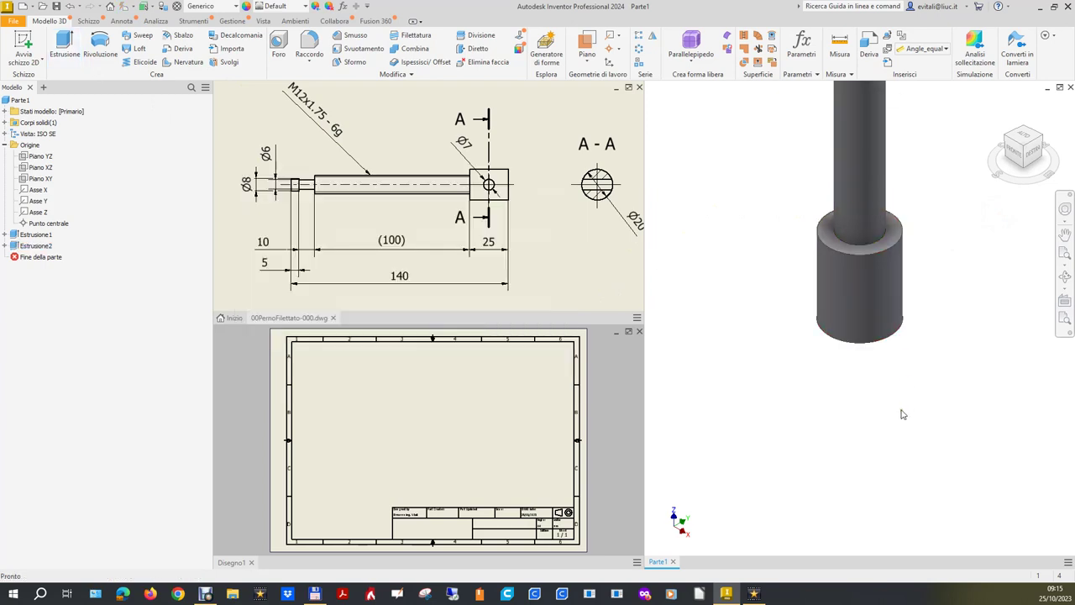
pyautogui.scroll(-3, 829, 490)
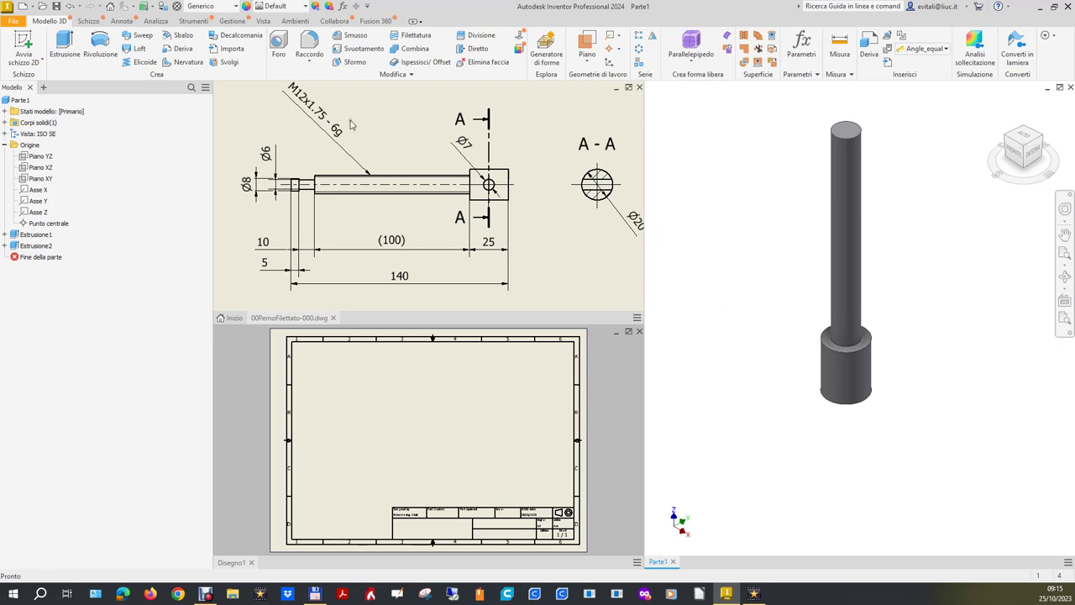
pyautogui.click(403, 39)
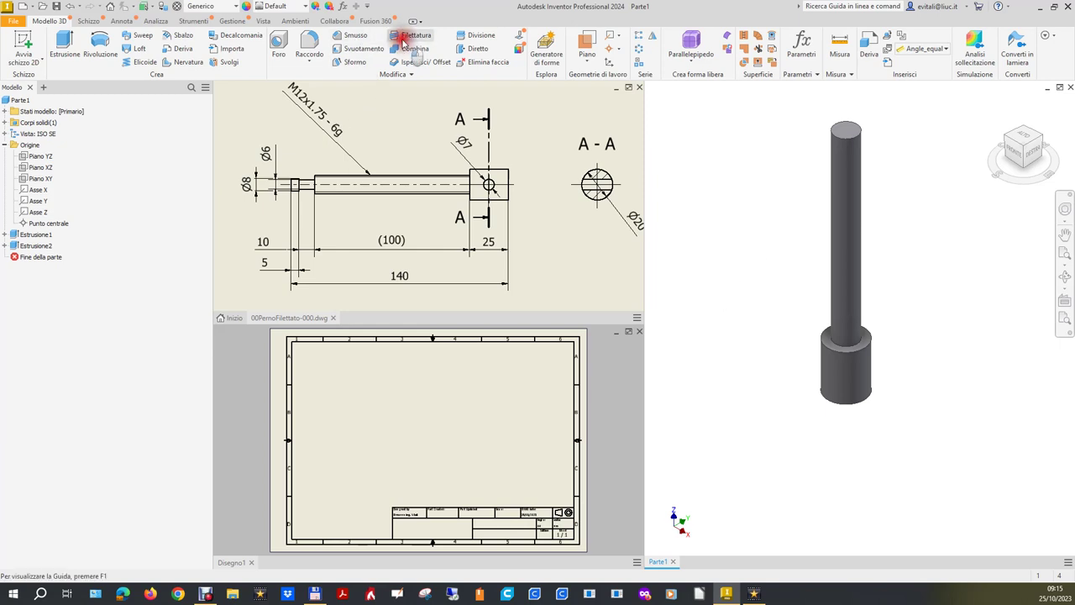
# Thread the shaft's cylindrical face with ISO metric M12x1.75 6g.
pyautogui.click(850, 240)
pyautogui.moveTo(488, 175)
pyautogui.mouseDown()
pyautogui.moveTo(496, 280)
pyautogui.moveTo(498, 248)
pyautogui.mouseUp()
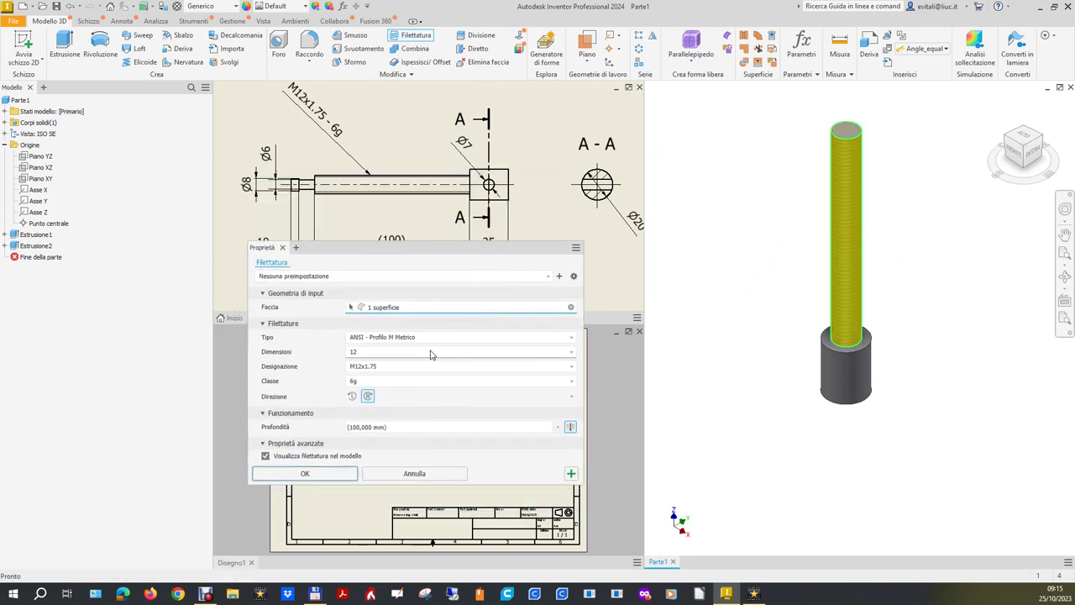
pyautogui.click(453, 338)
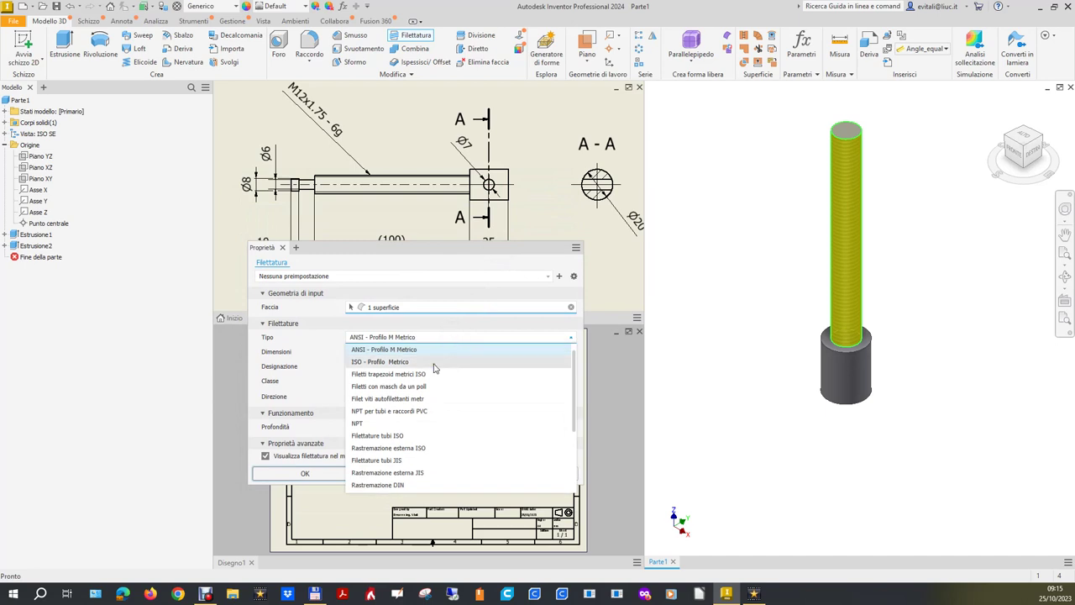
pyautogui.click(432, 363)
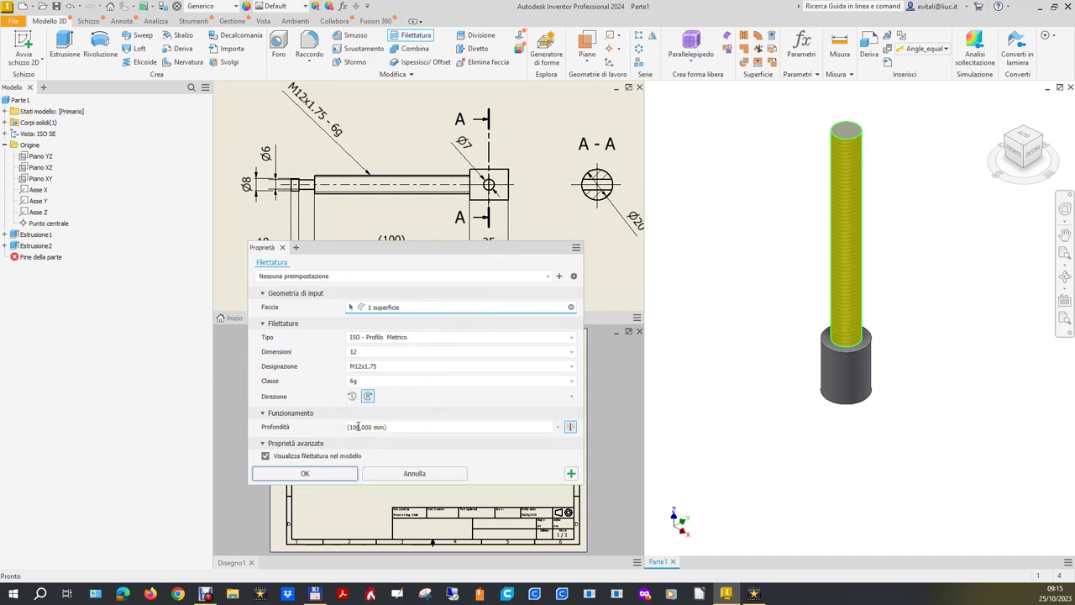
pyautogui.click(304, 474)
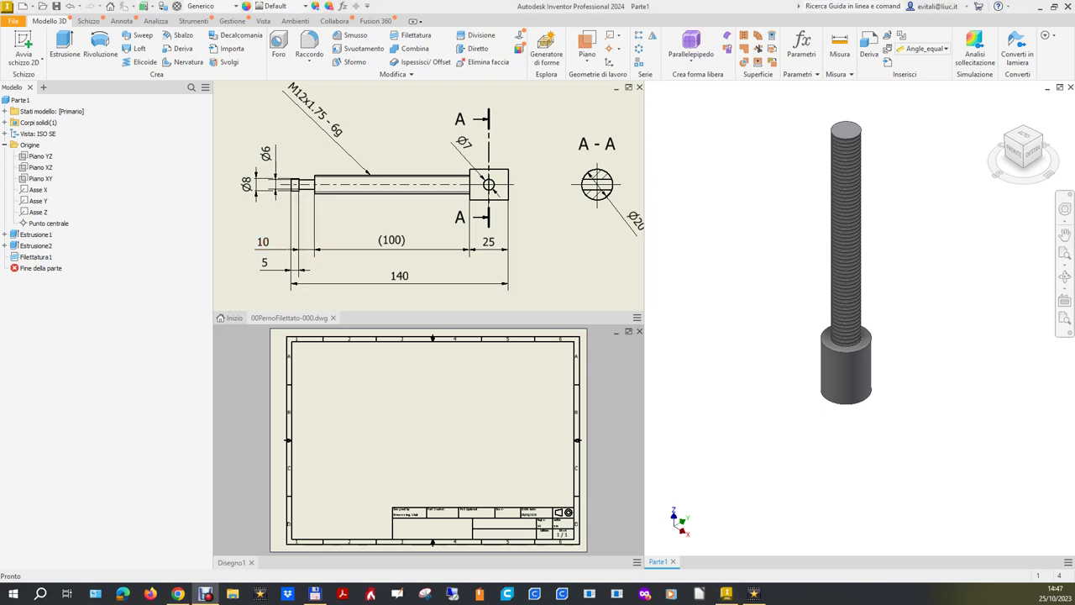
pyautogui.click(422, 447)
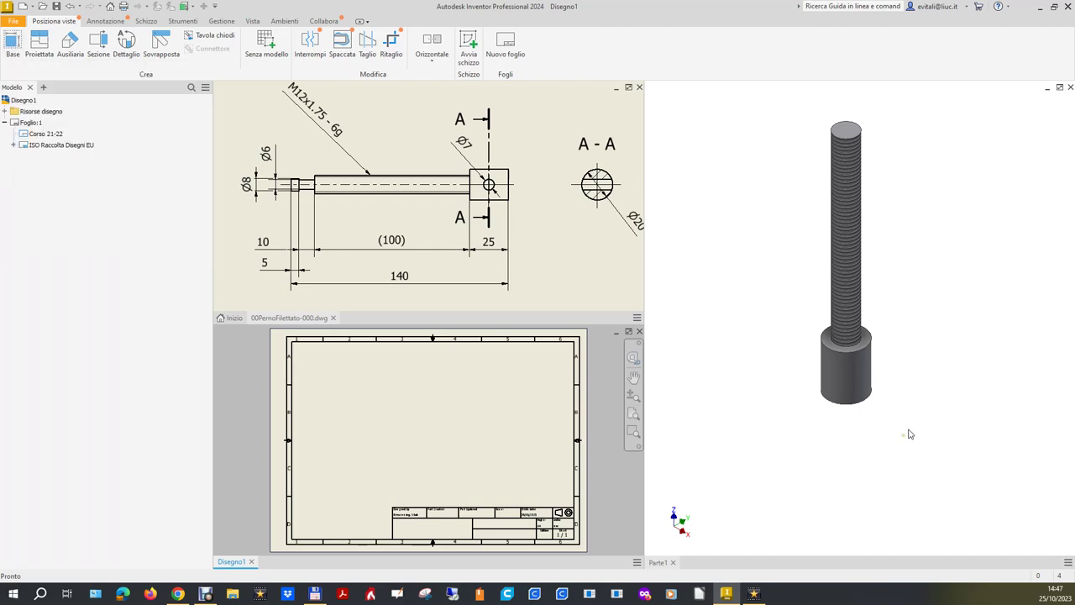
# Save the part as 00PernoFilettato-000Filmato.ipt in the original pin's folder.
pyautogui.click(924, 403)
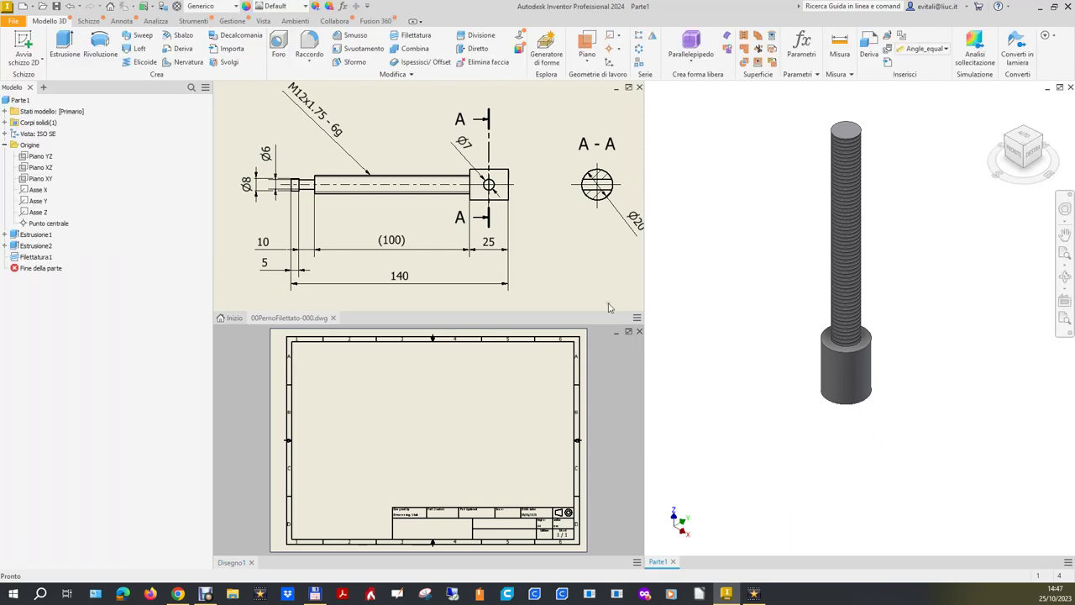
pyautogui.click(14, 24)
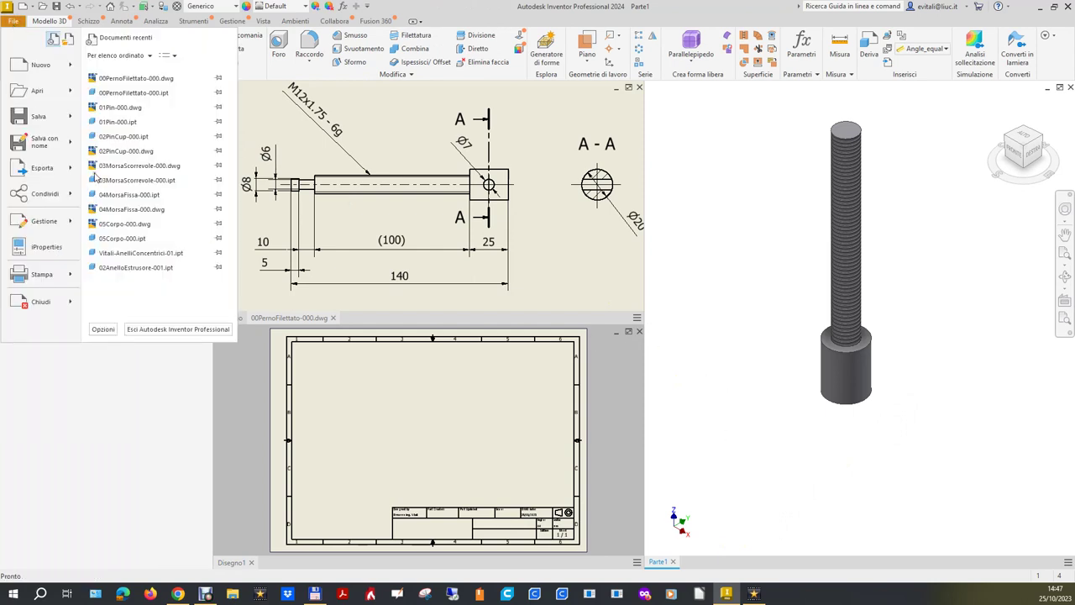
pyautogui.click(46, 143)
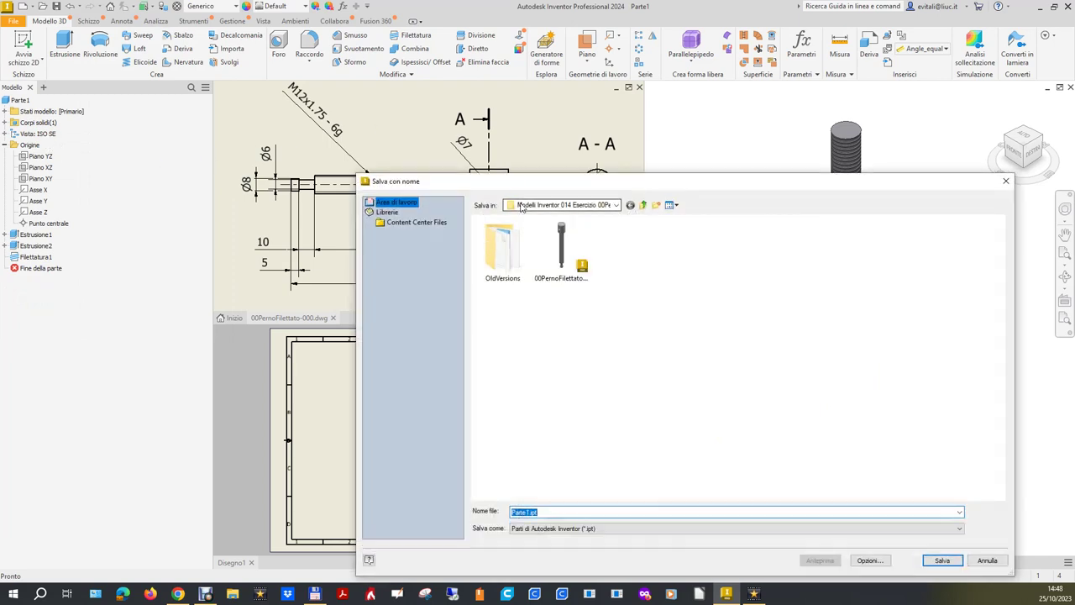
pyautogui.click(562, 275)
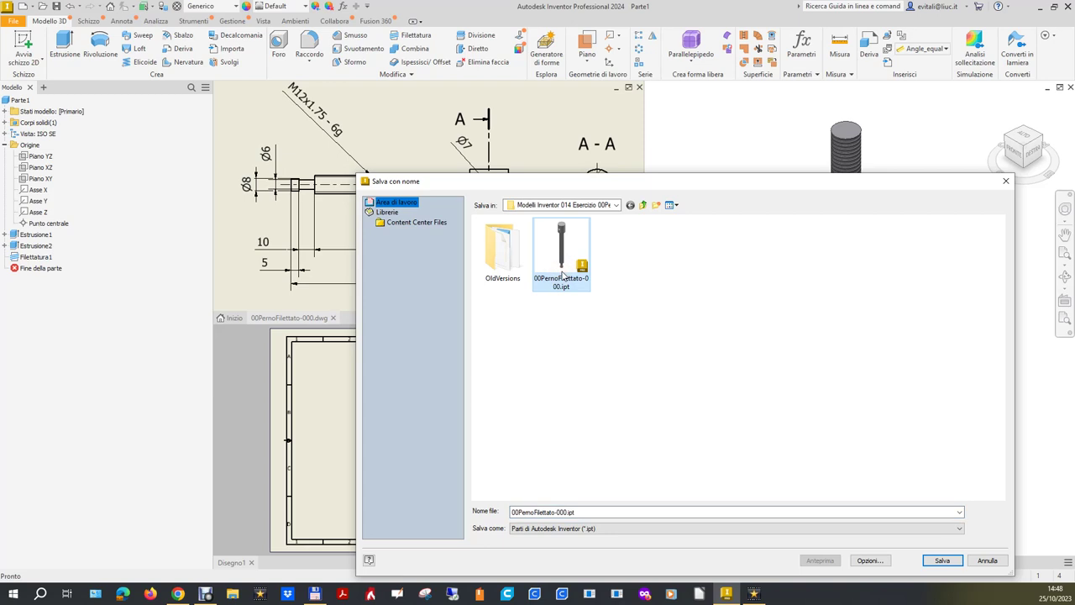
pyautogui.click(573, 512)
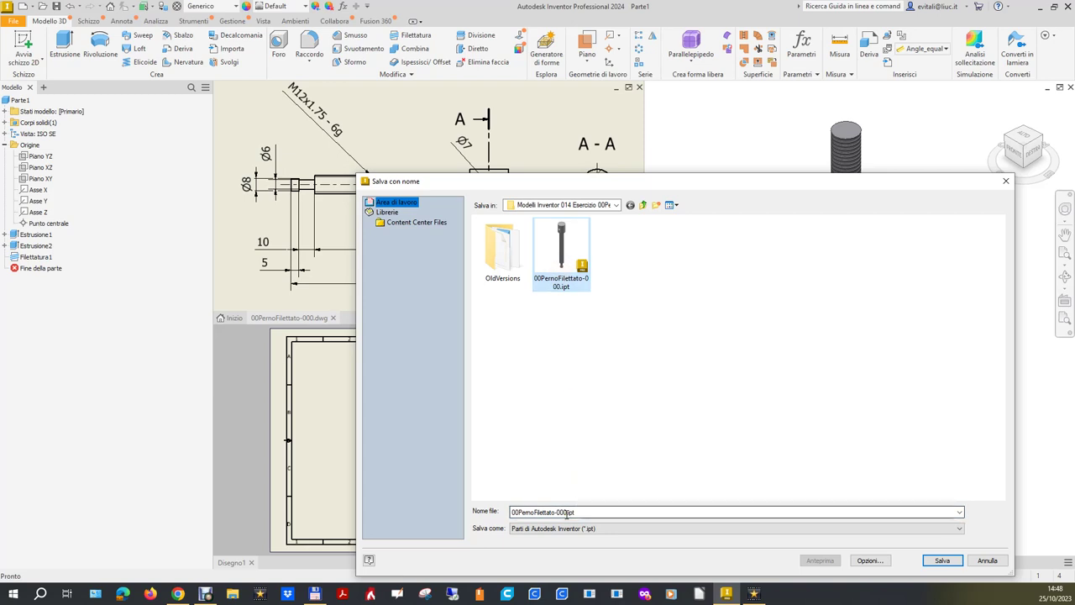
pyautogui.moveTo(556, 513); pyautogui.dragTo(576, 512)
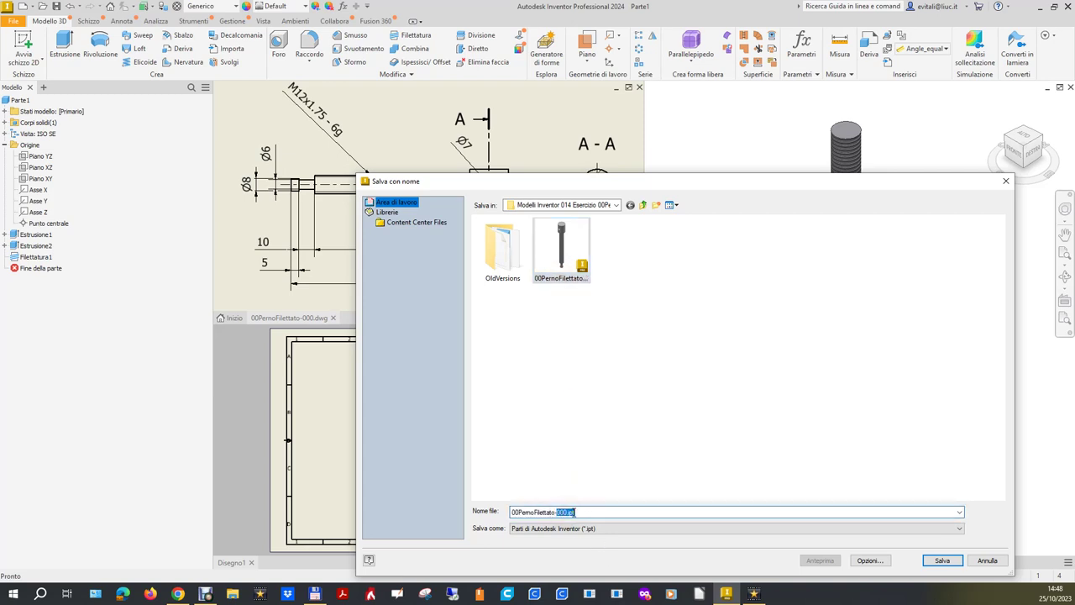
pyautogui.click(571, 512)
pyautogui.write('Filmato')
pyautogui.click(939, 561)
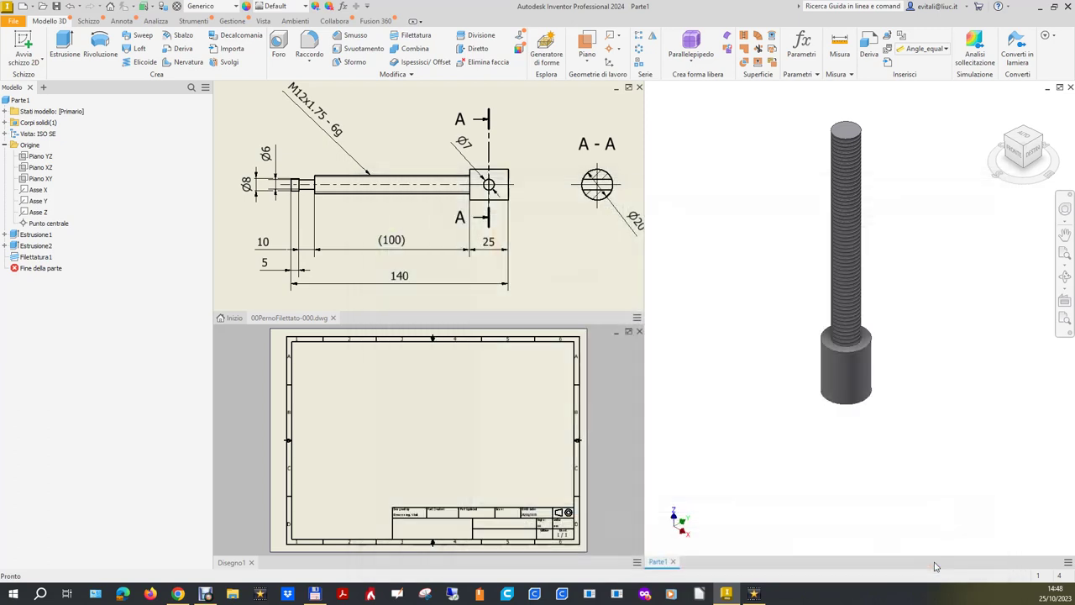
# Place a horizontal 1:1 base view of the threaded pin on the new drawing sheet.
pyautogui.click(481, 460)
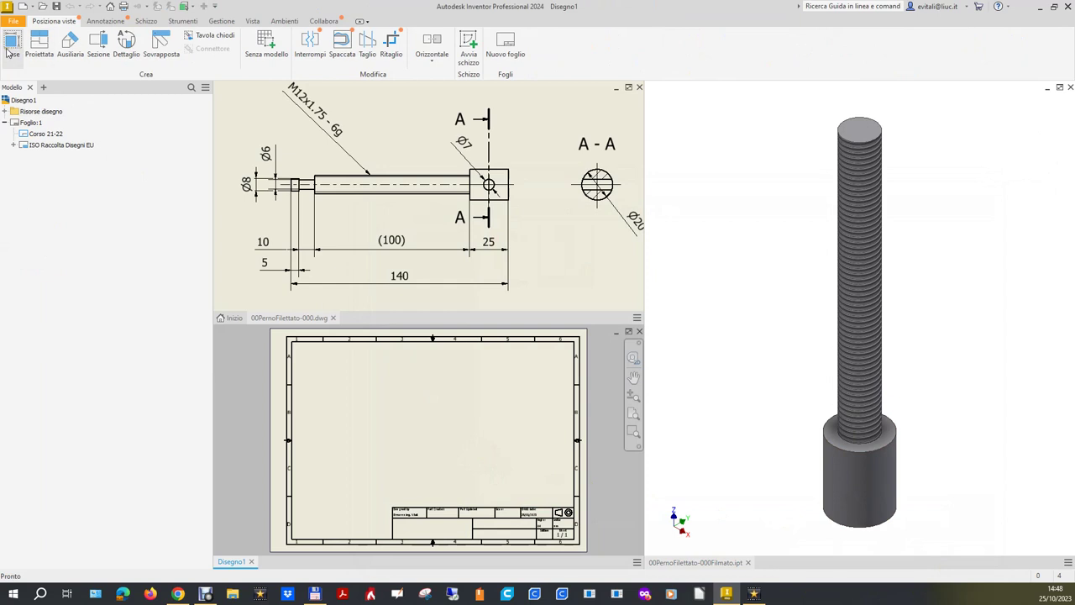
pyautogui.click(12, 48)
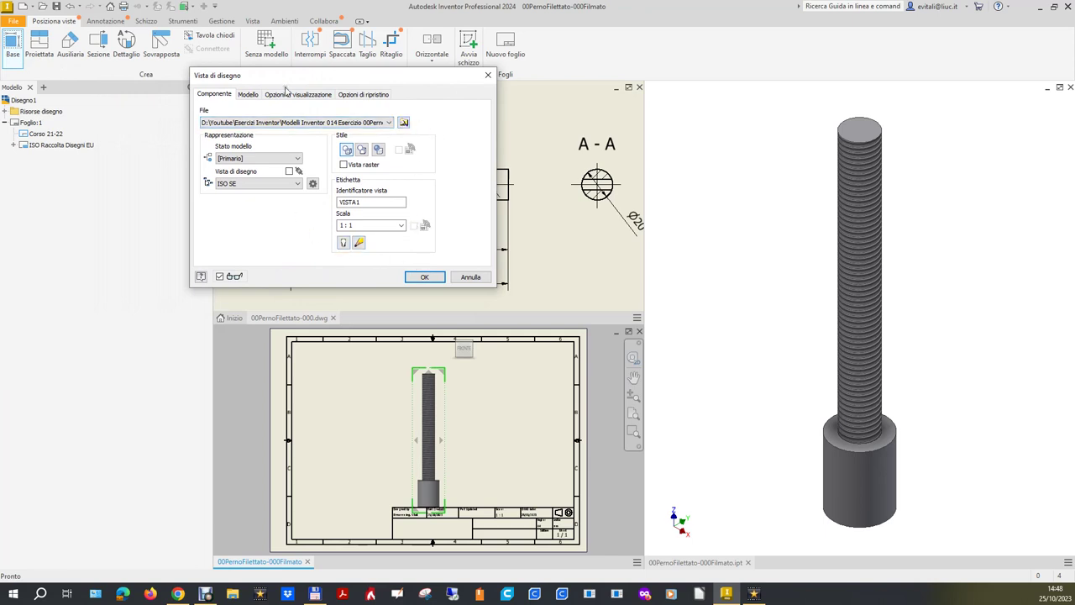
pyautogui.moveTo(288, 80); pyautogui.dragTo(336, 80)
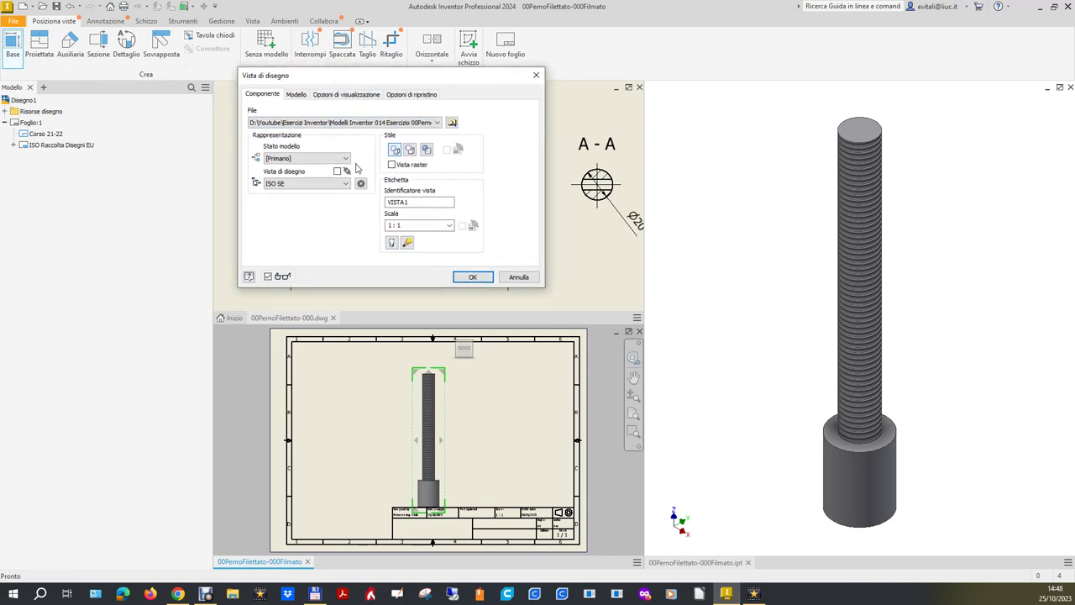
pyautogui.moveTo(389, 78); pyautogui.dragTo(804, 147)
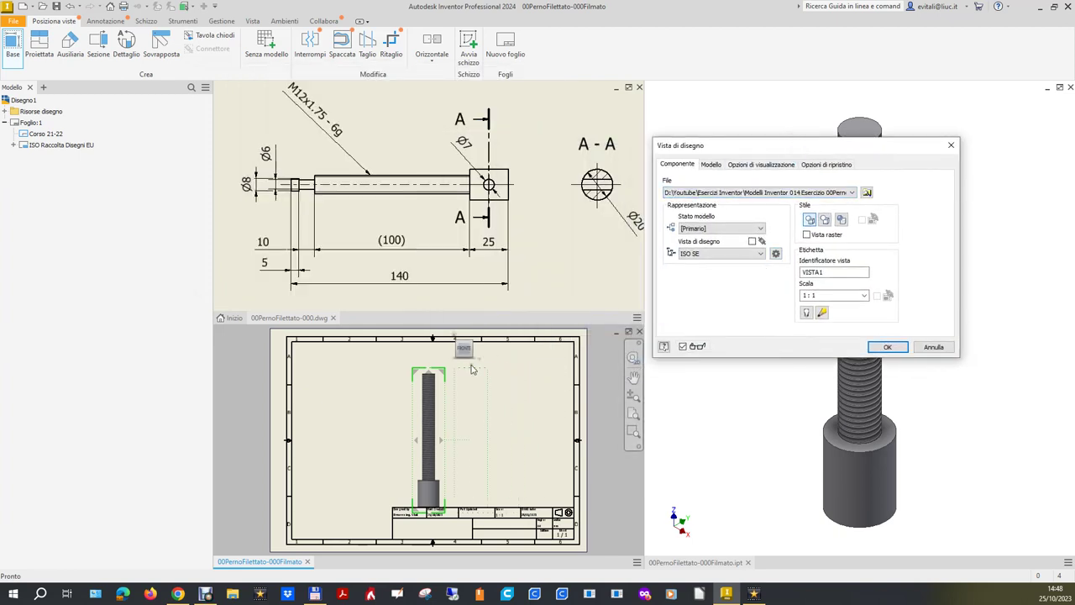
pyautogui.click(473, 335)
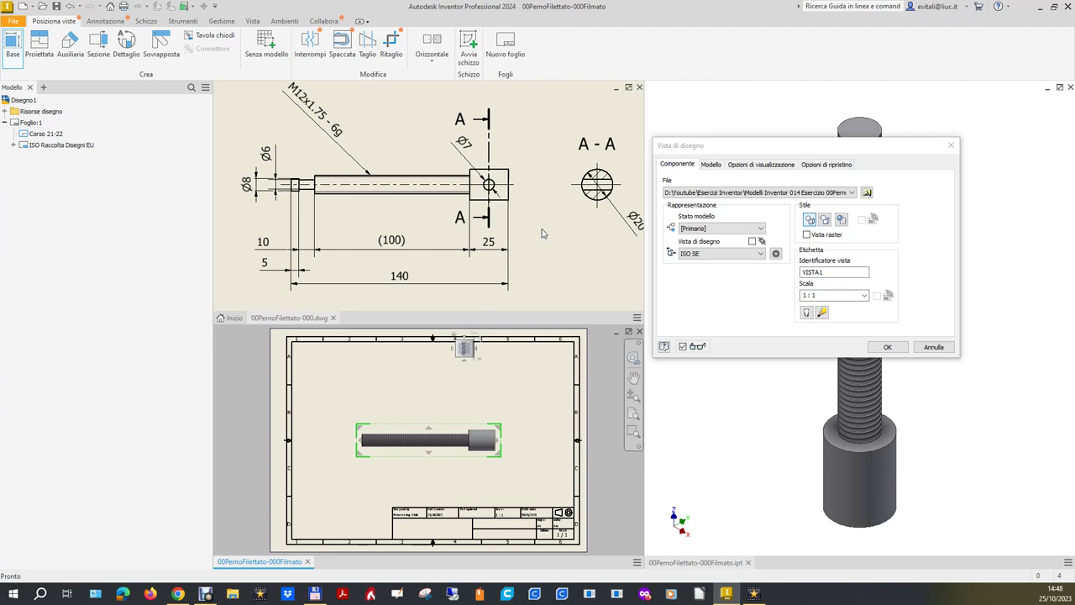
pyautogui.click(889, 347)
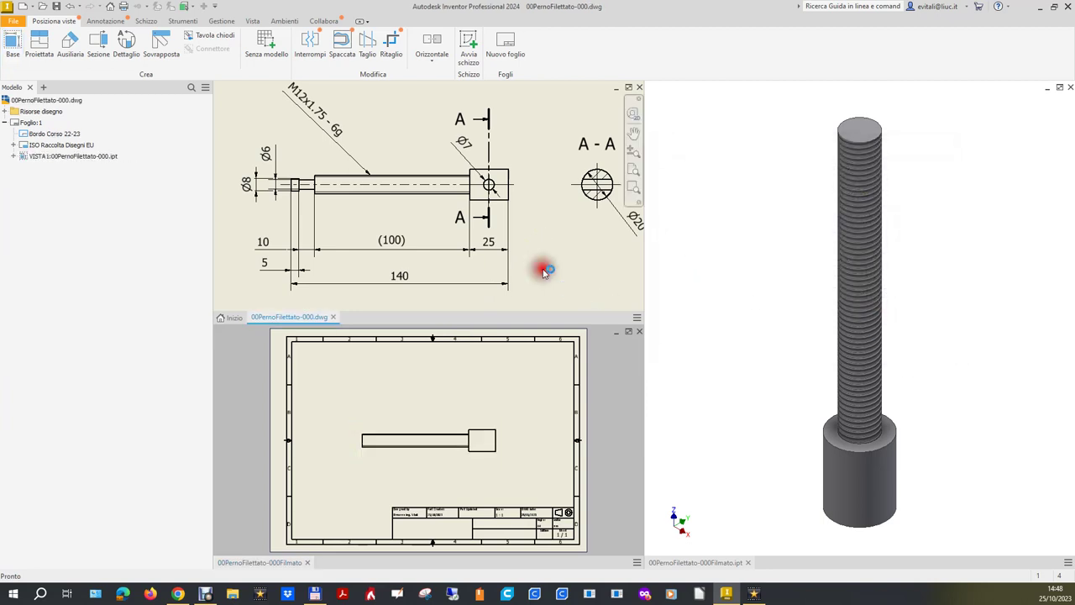
# Change VISTA1's scale from 1:1 to 2:3 to match the reference title block.
pyautogui.scroll(-3, 545, 271)
pyautogui.scroll(-3, 538, 266)
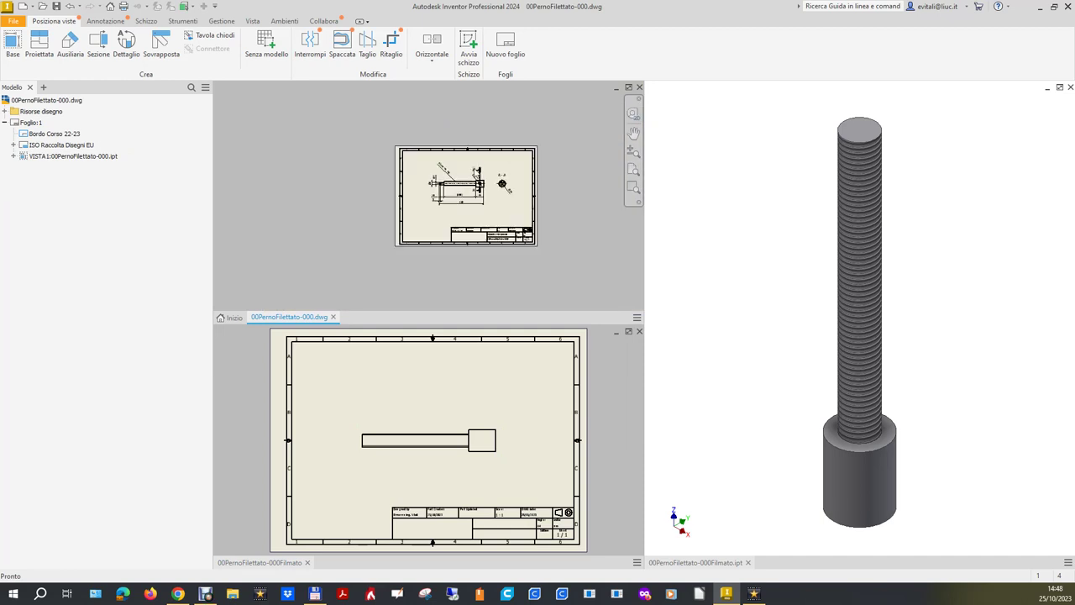
pyautogui.scroll(5, 514, 220)
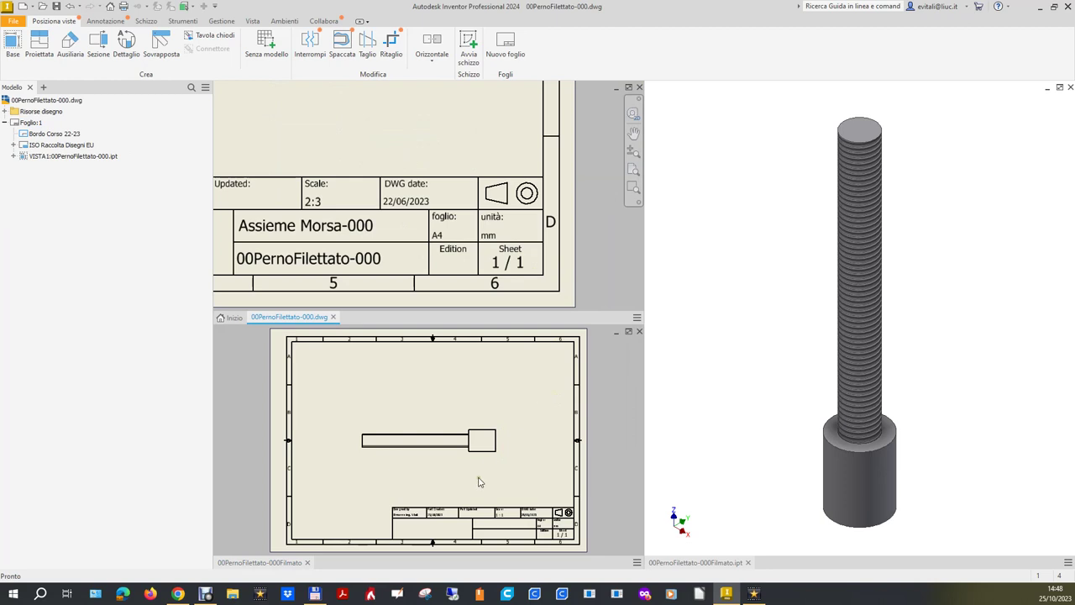
pyautogui.click(507, 480)
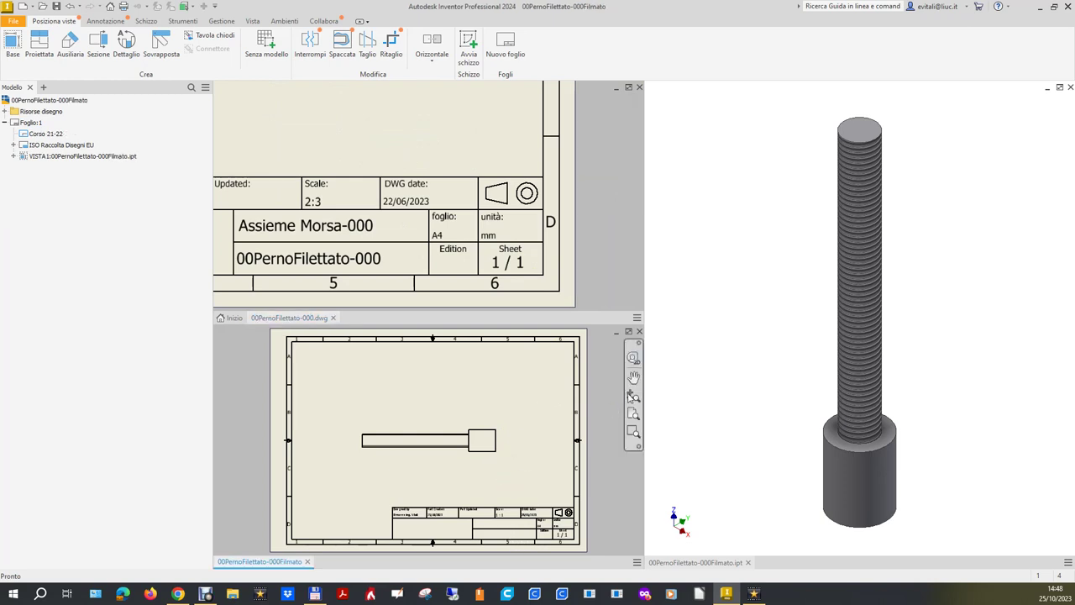
pyautogui.click(529, 434)
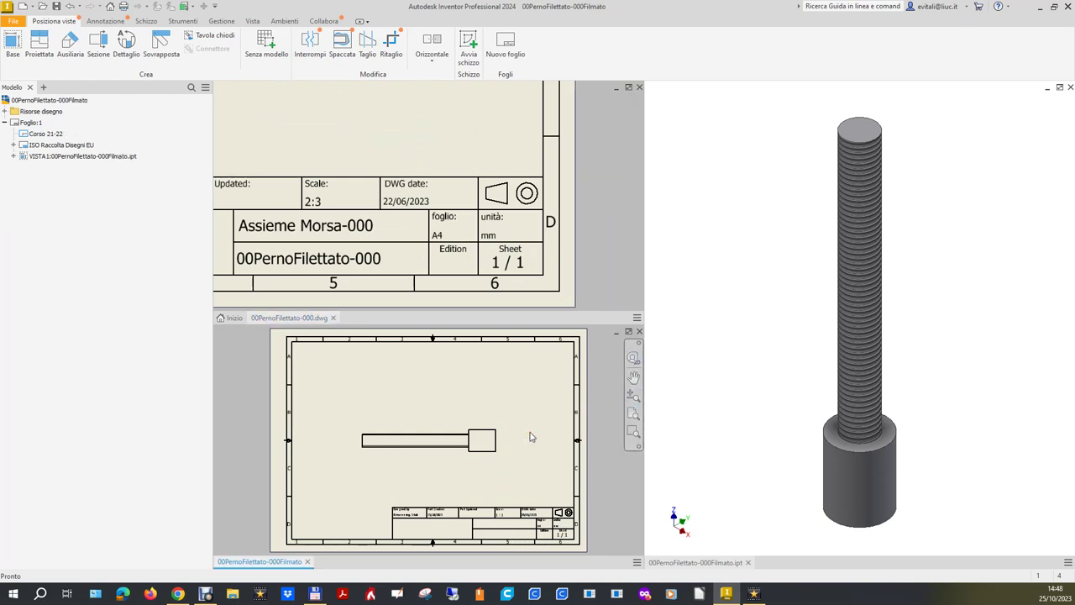
pyautogui.rightClick(106, 163)
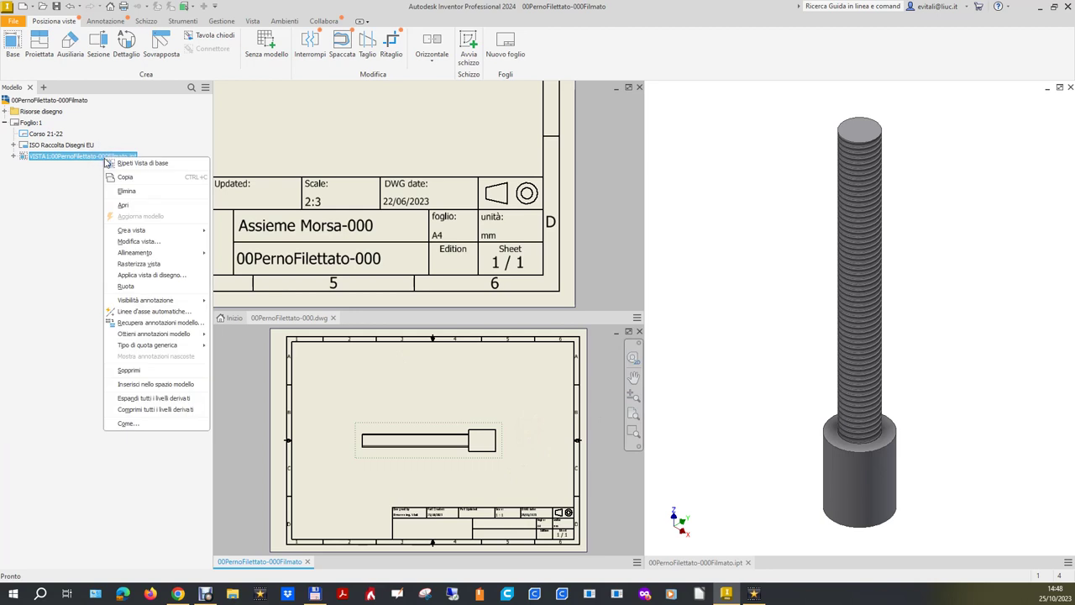
pyautogui.click(136, 241)
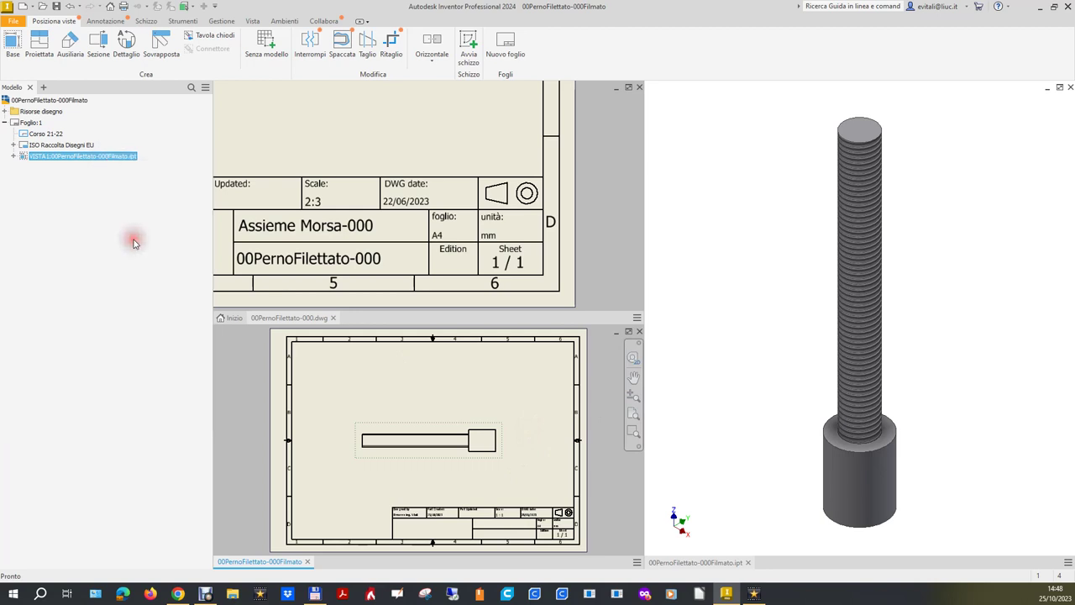
pyautogui.doubleClick(818, 296)
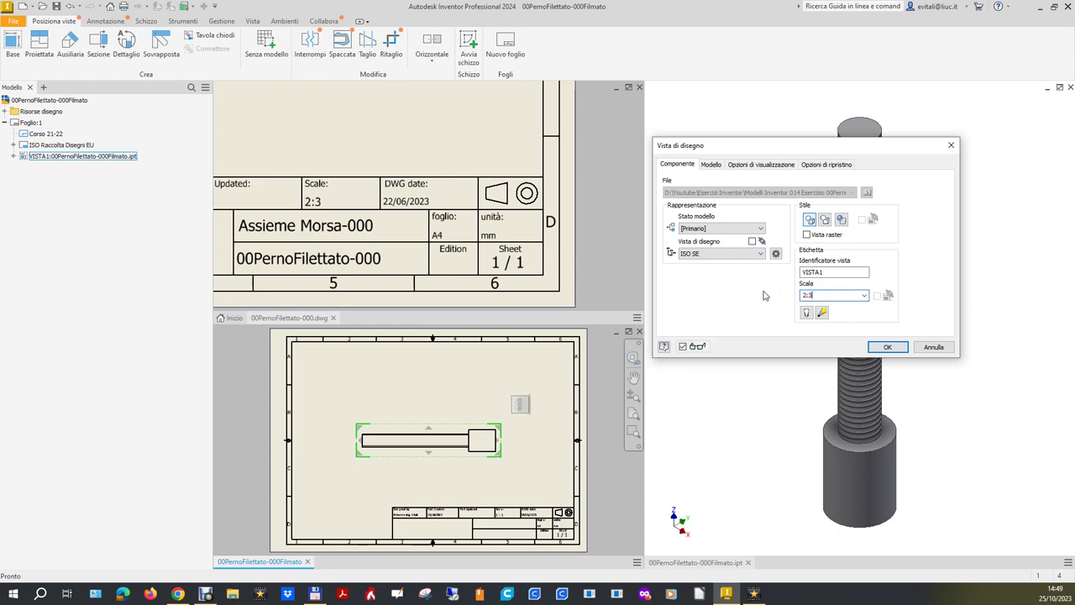
pyautogui.click(887, 347)
pyautogui.scroll(-1, 487, 378)
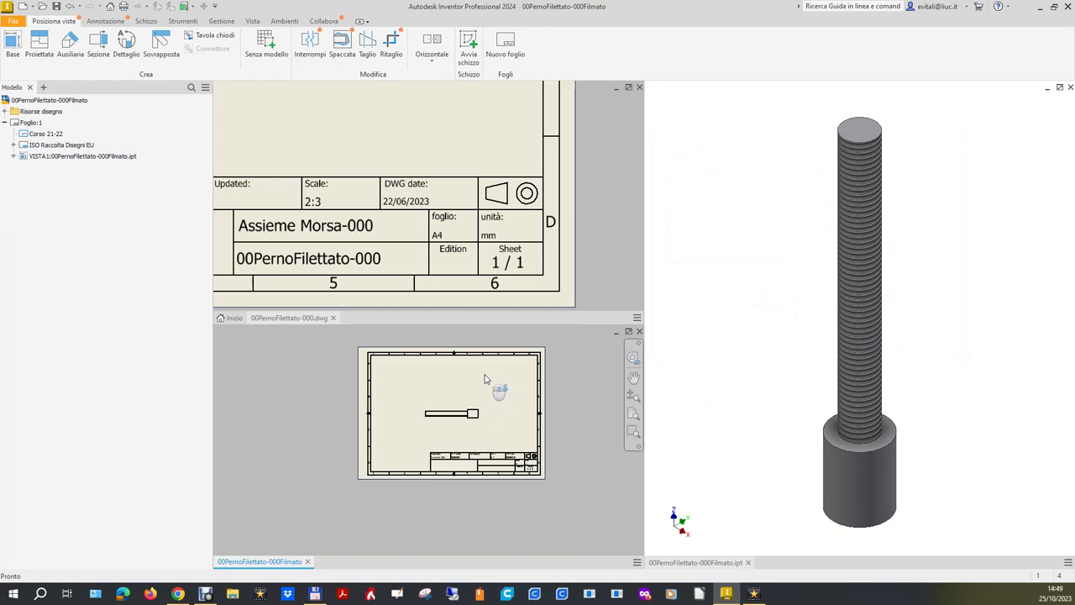
# Compare the reference drawing's Ø6 end detail with the pin model, then bring up the Schizzo tools.
pyautogui.scroll(2, 449, 445)
pyautogui.scroll(-1, 458, 160)
pyautogui.scroll(-1, 524, 204)
pyautogui.scroll(-1, 468, 201)
pyautogui.scroll(2, 392, 121)
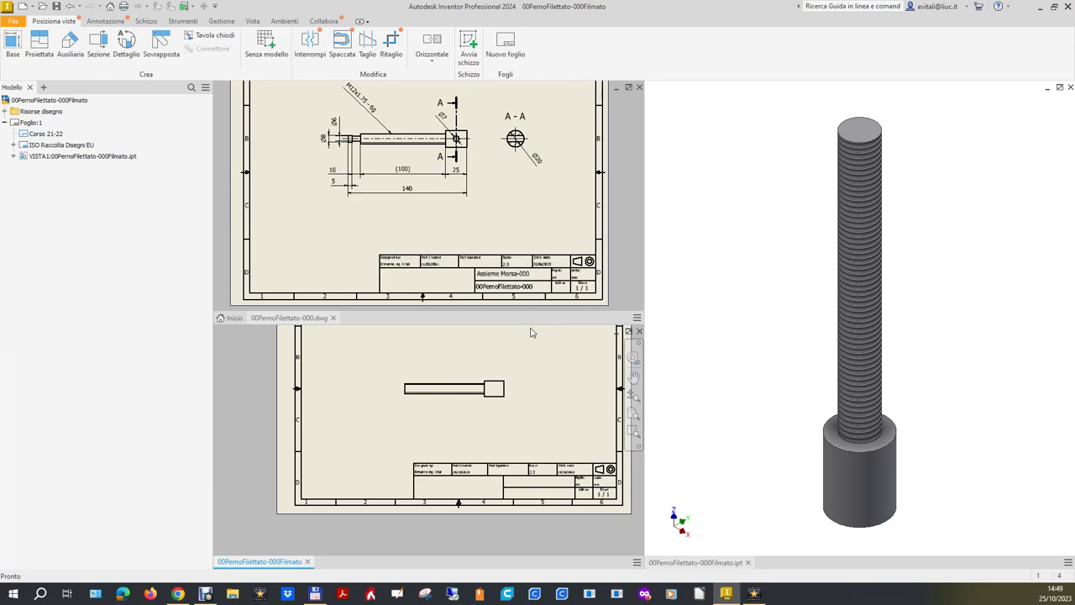
pyautogui.click(752, 321)
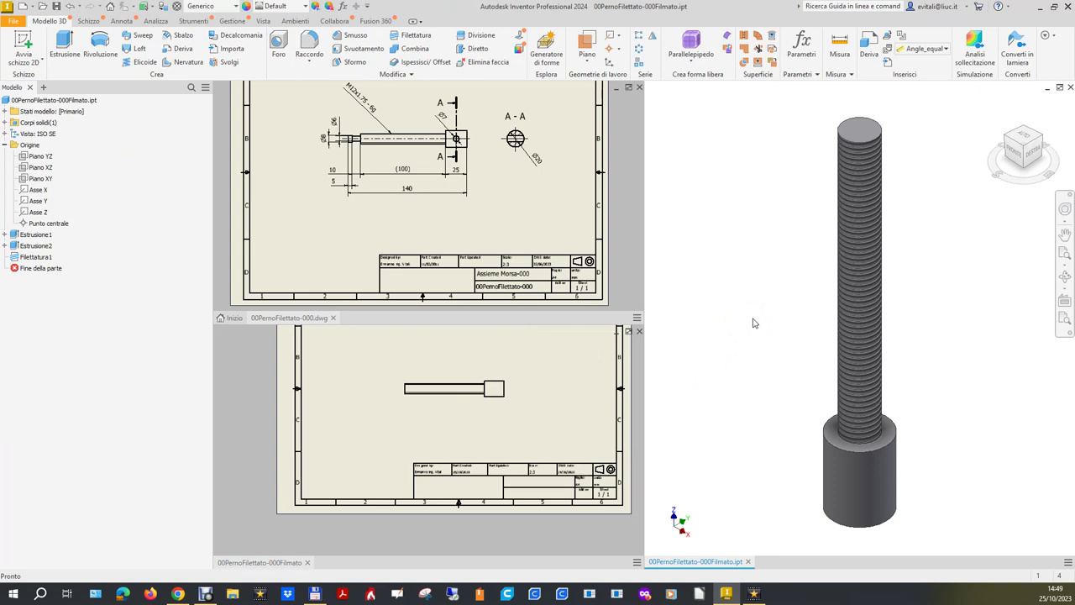
pyautogui.click(359, 530)
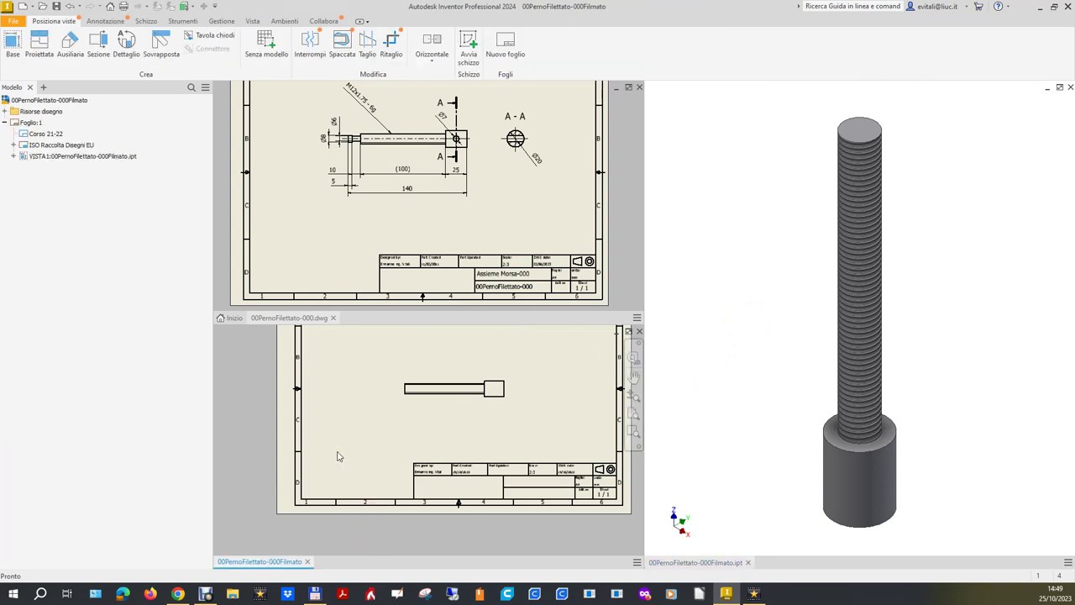
pyautogui.scroll(2, 359, 137)
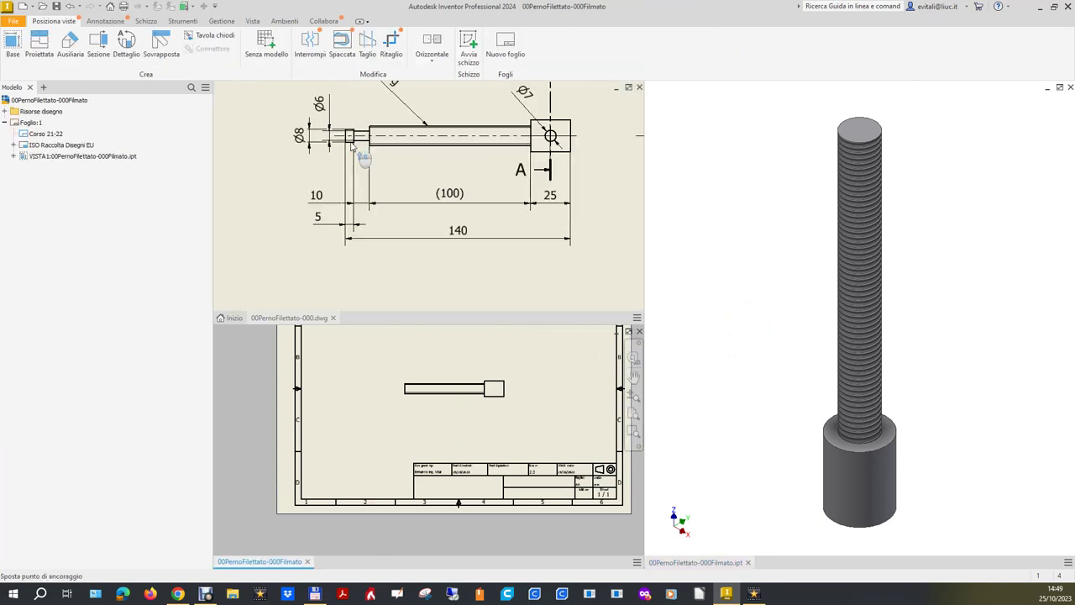
pyautogui.scroll(2, 361, 159)
pyautogui.scroll(-1, 365, 185)
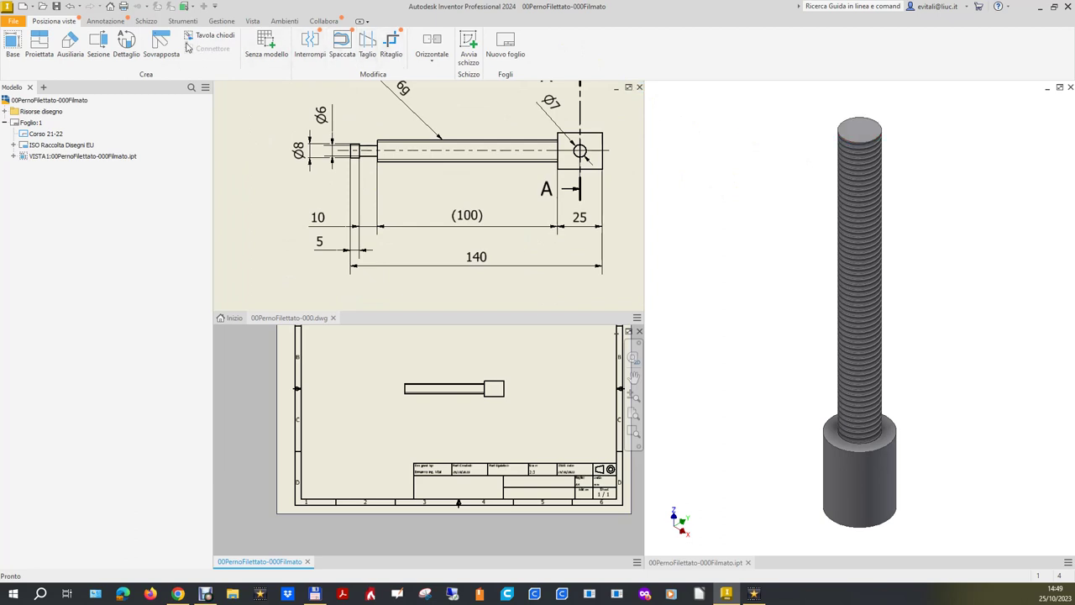
pyautogui.click(145, 20)
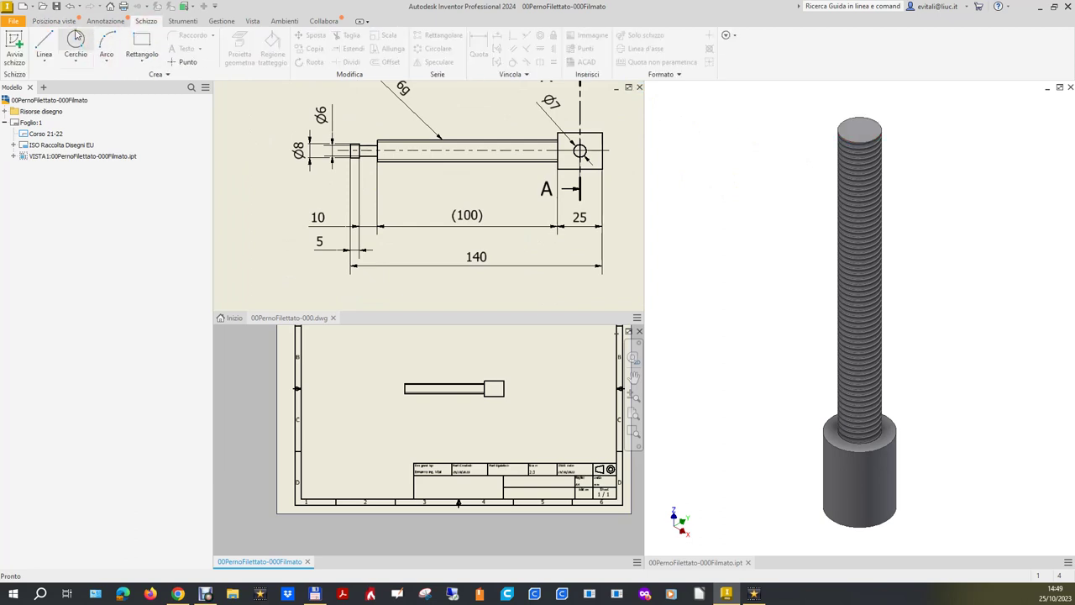
# Sketch a circle on the pin's top face and dimension it to Ø6.
pyautogui.click(859, 128)
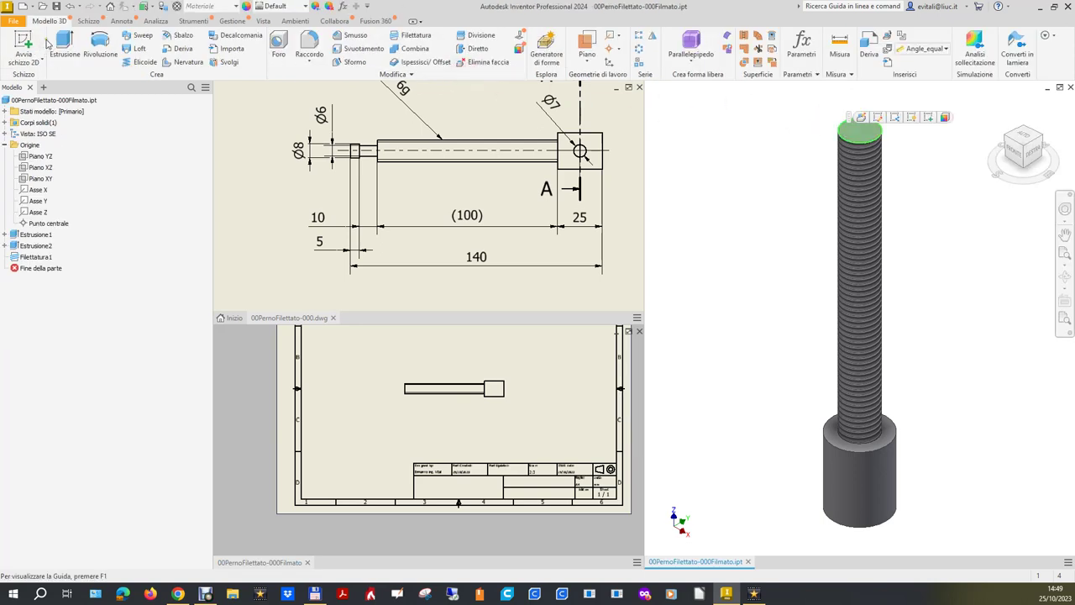
pyautogui.click(23, 41)
pyautogui.click(93, 42)
pyautogui.click(859, 128)
pyautogui.click(861, 122)
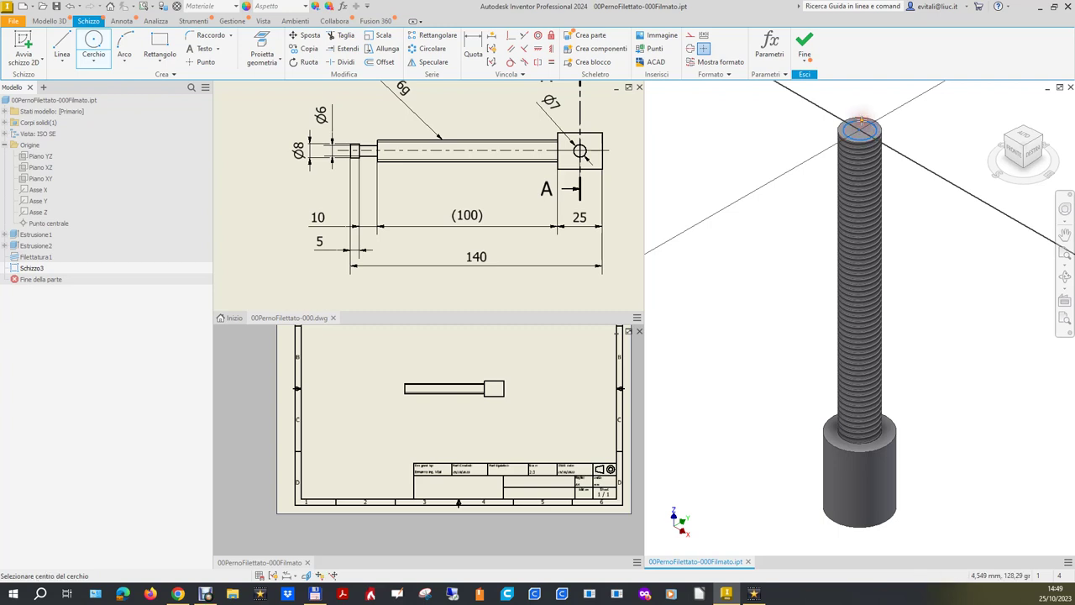
pyautogui.click(473, 46)
pyautogui.click(865, 126)
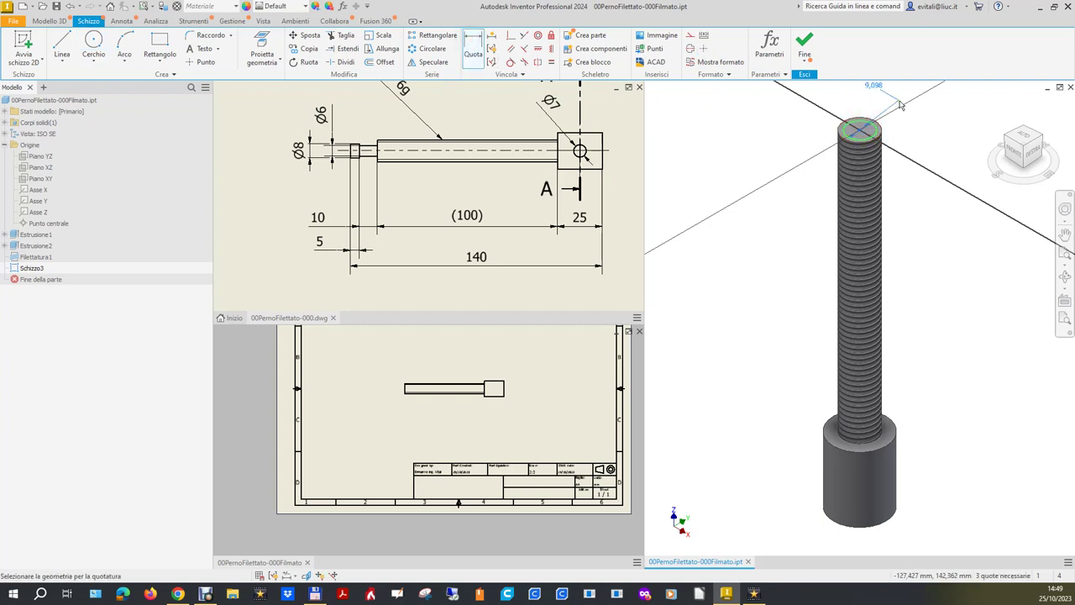
pyautogui.click(892, 106)
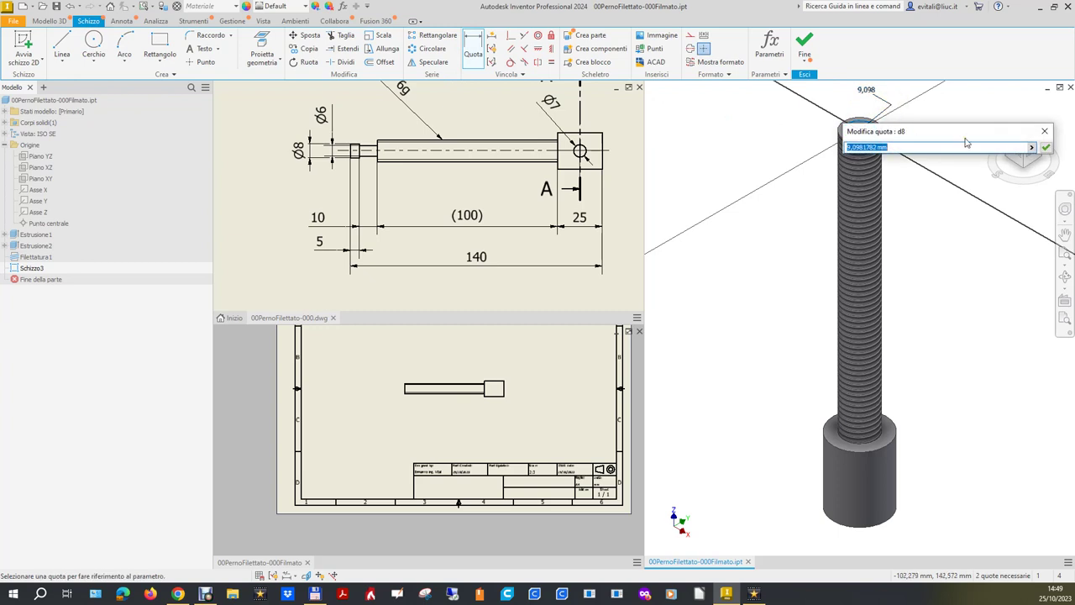
pyautogui.write('8')
pyautogui.press('Return')
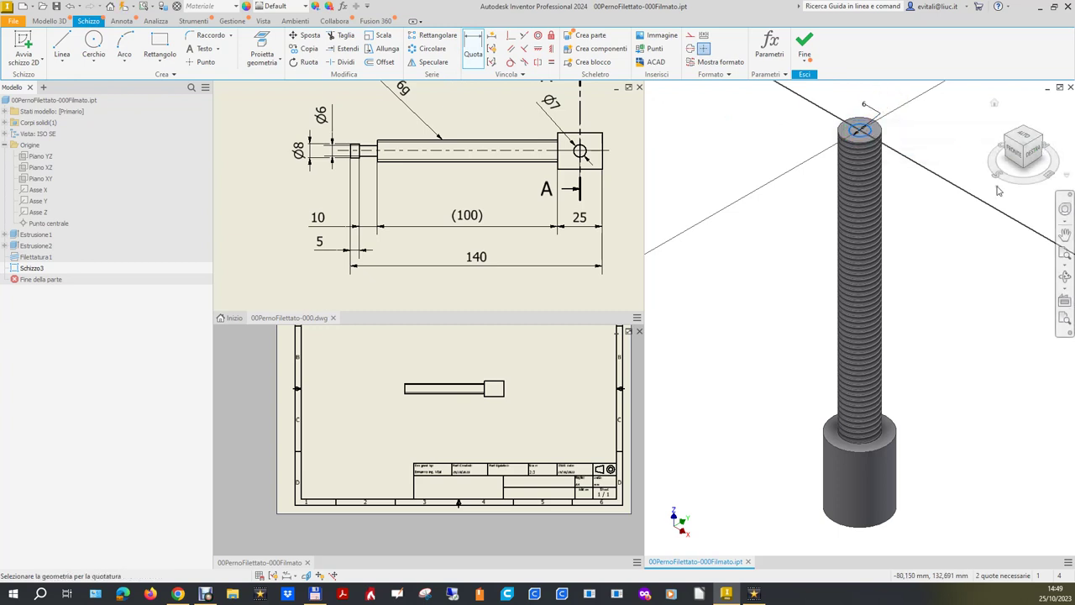
pyautogui.scroll(2, 926, 143)
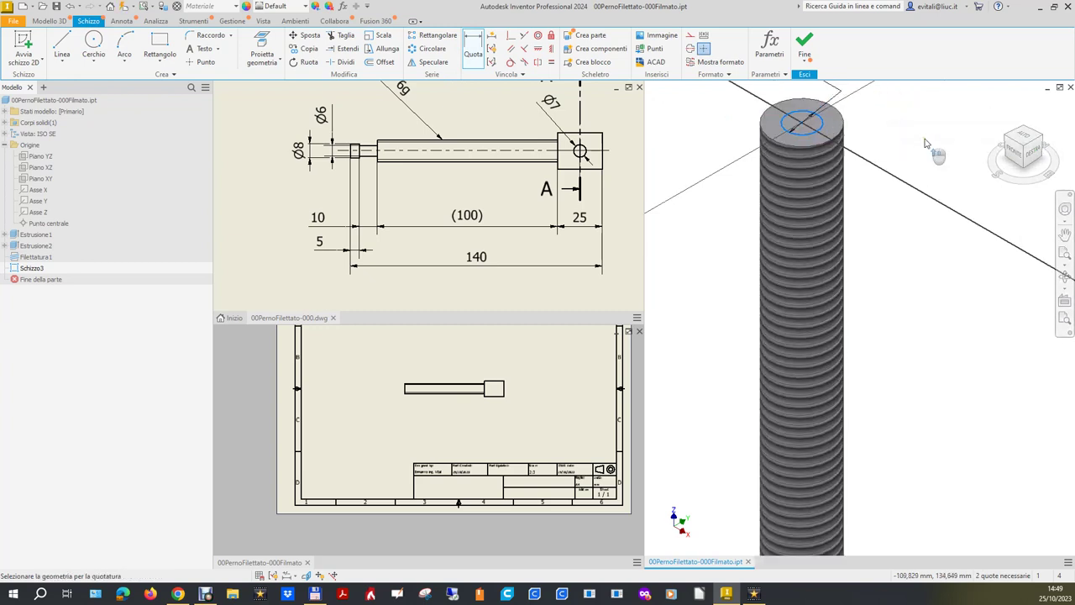
# Make the Ø6 circle concentric with the top edge and finish Schizzo3.
pyautogui.click(536, 37)
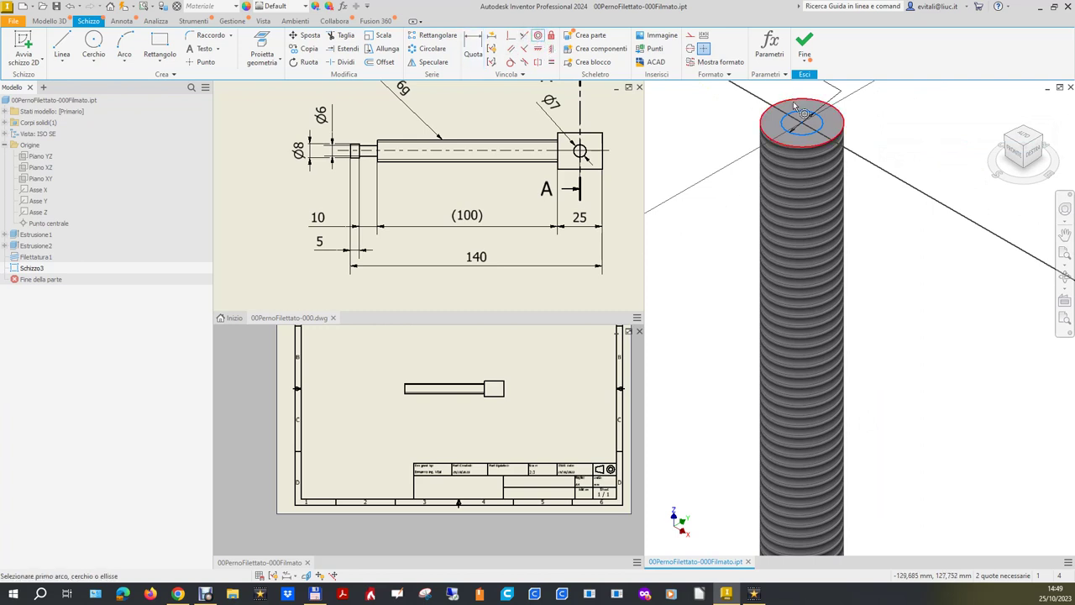
pyautogui.click(797, 115)
pyautogui.click(840, 117)
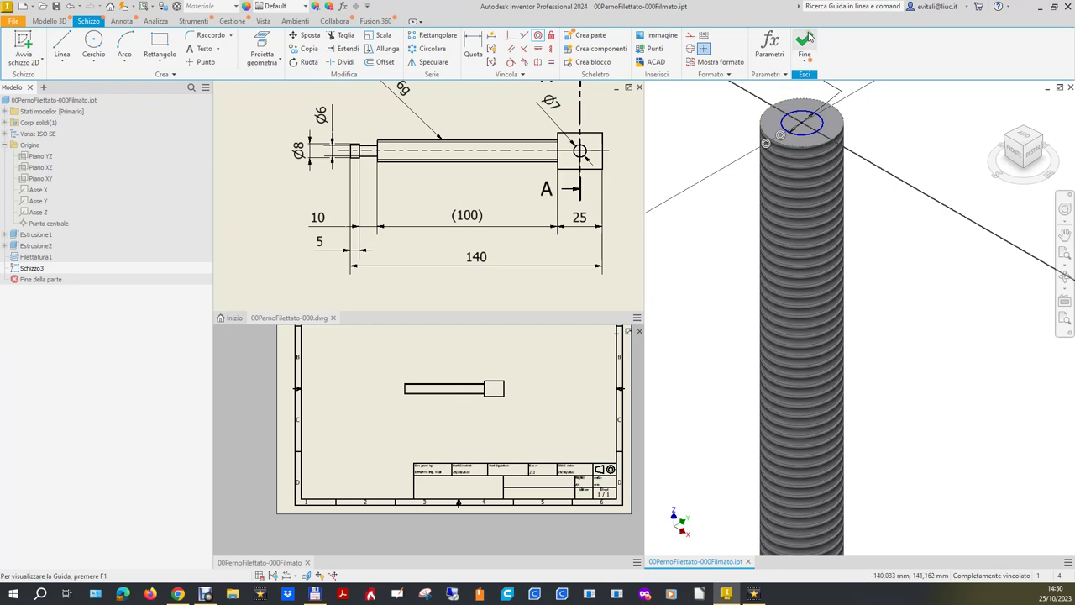
pyautogui.click(804, 42)
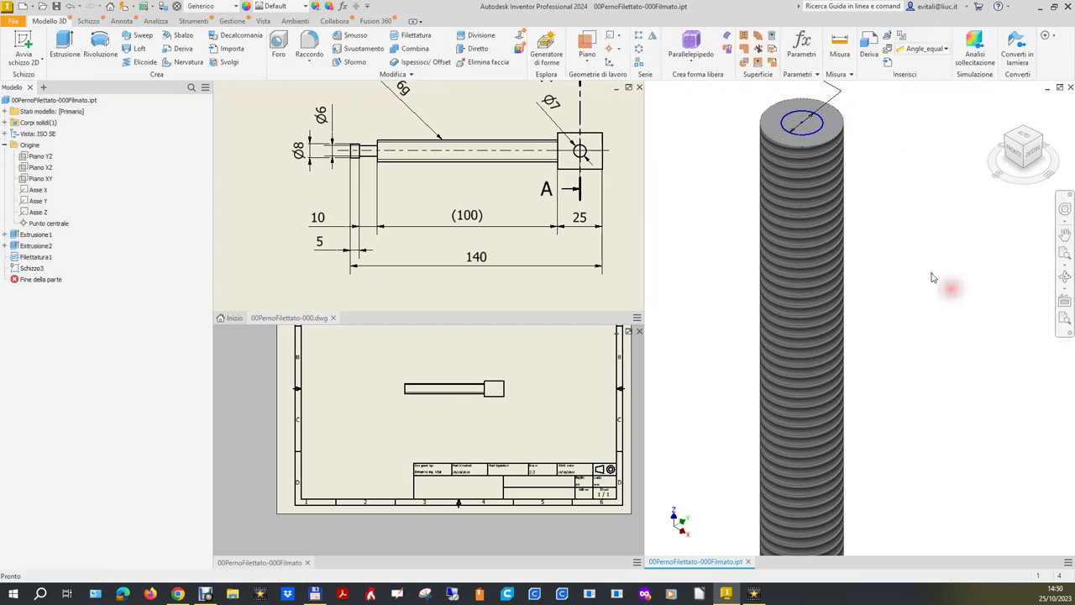
pyautogui.doubleClick(36, 269)
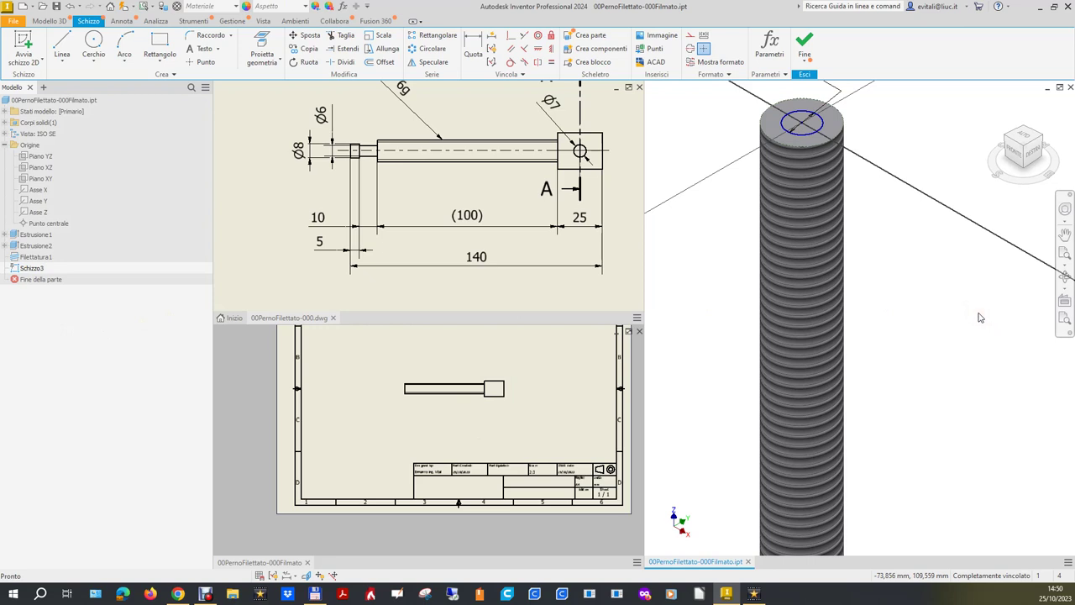
pyautogui.click(804, 46)
pyautogui.click(64, 44)
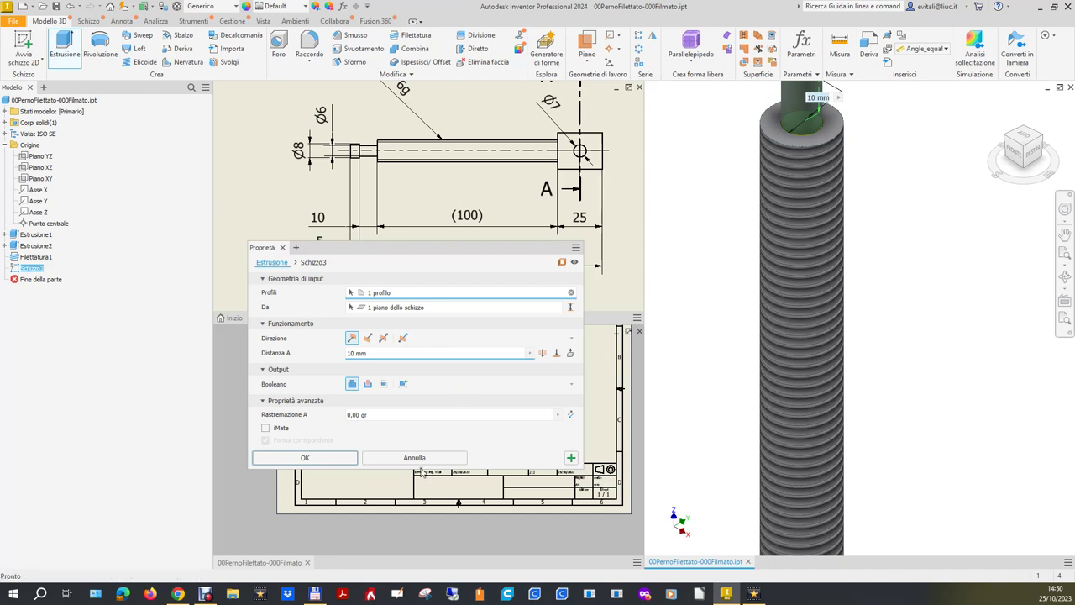
# Complete the 10 mm Estrusione3 and set the home view to fit the whole pin.
pyautogui.click(323, 458)
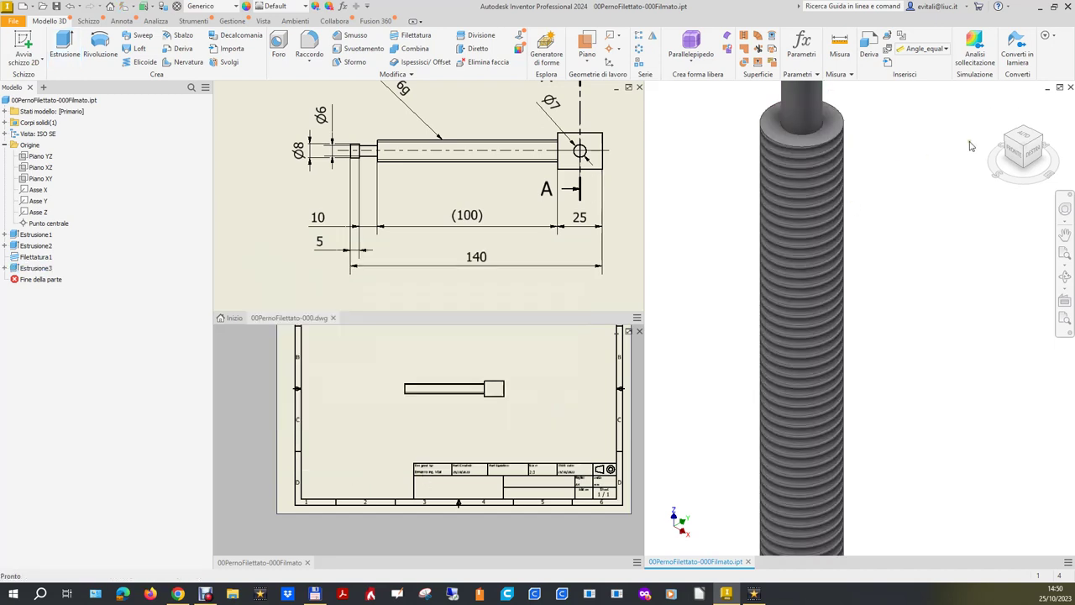
pyautogui.click(995, 104)
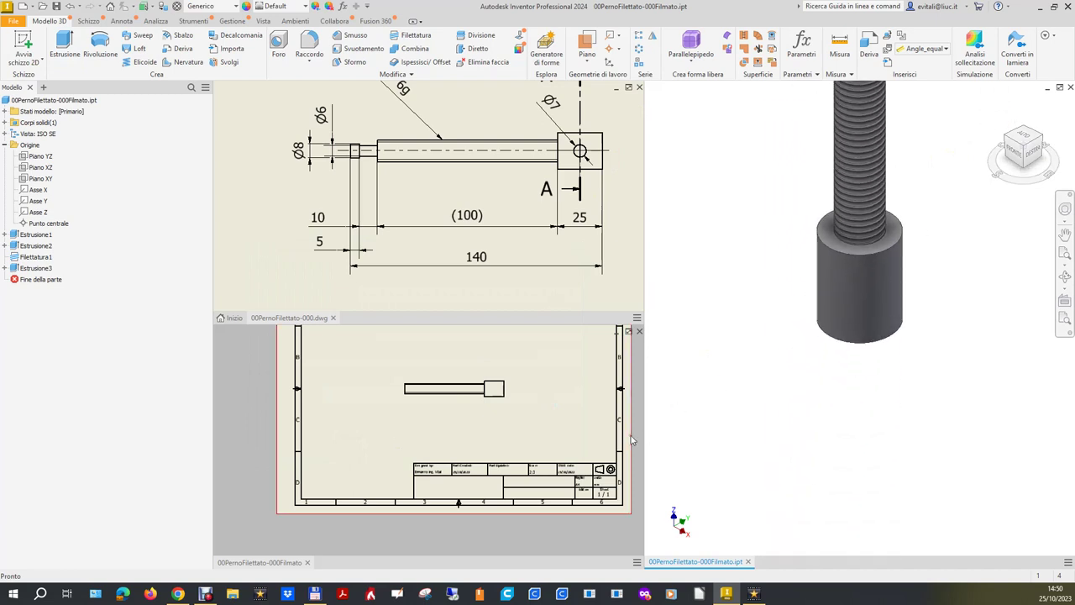
pyautogui.moveTo(1022, 149)
pyautogui.rightClick(997, 104)
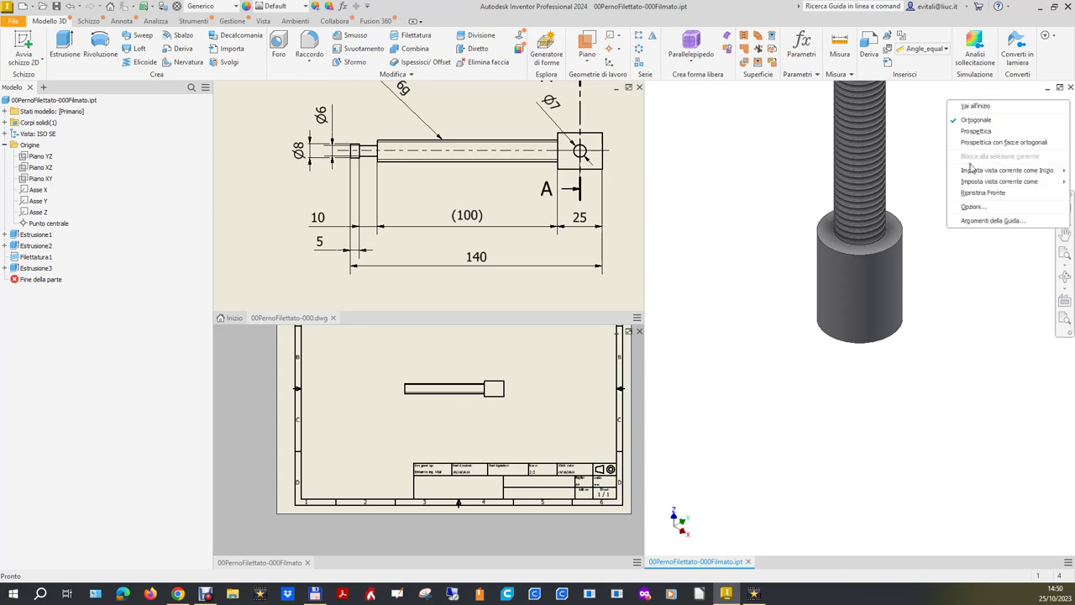
pyautogui.moveTo(1006, 169)
pyautogui.click(920, 183)
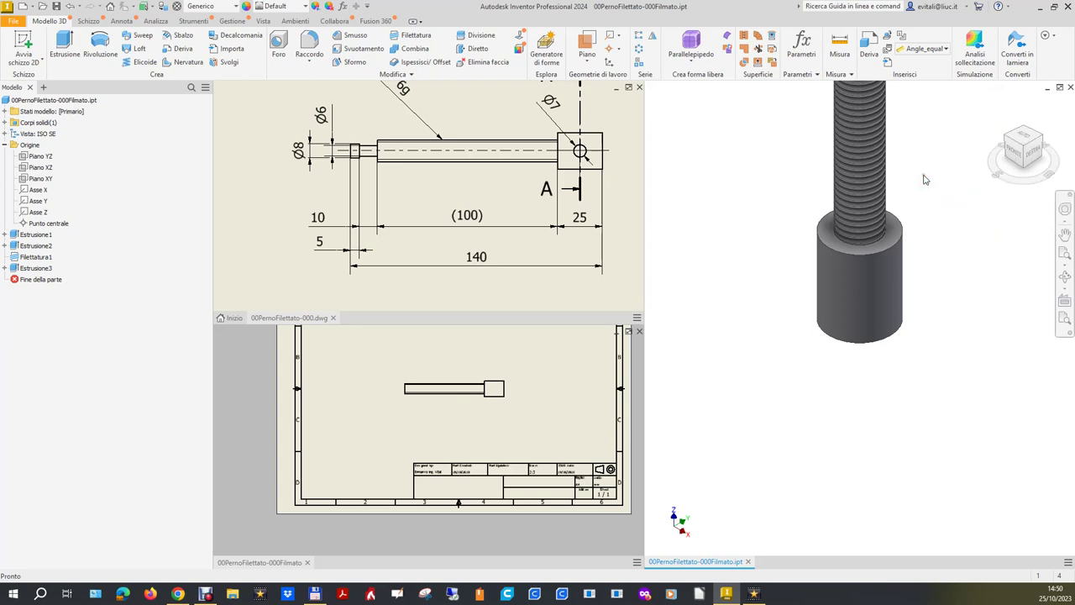
pyautogui.click(995, 104)
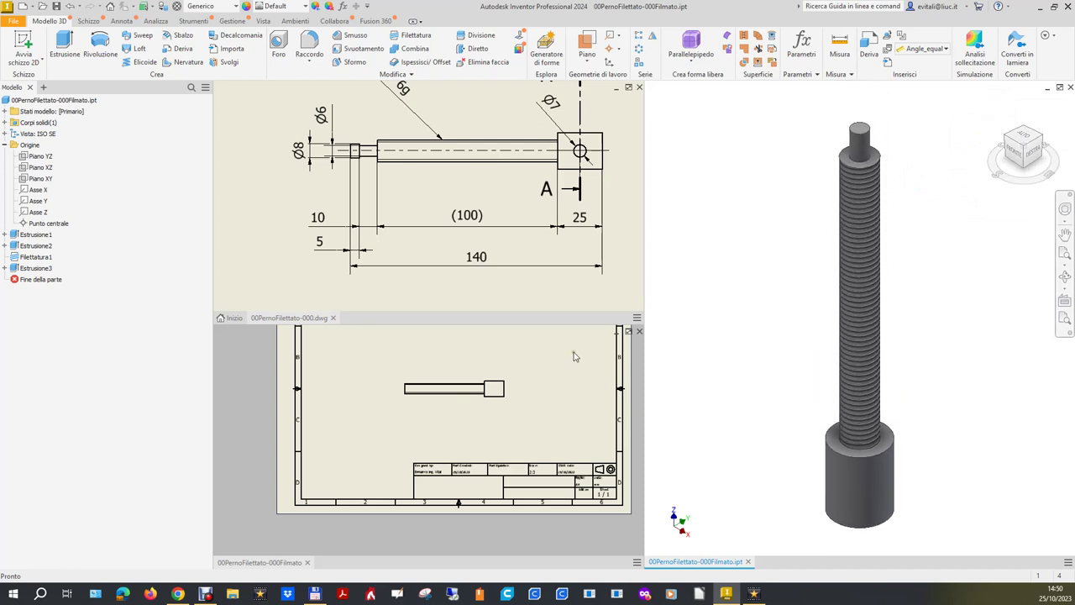
# Check the drawing window, then return to the 3D part window.
pyautogui.click(529, 433)
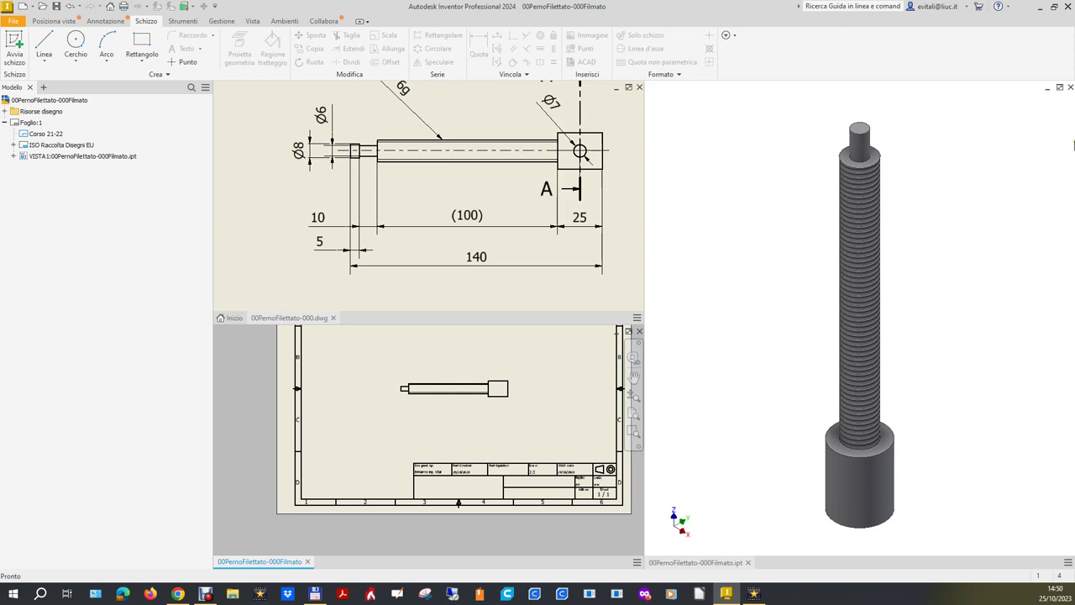
pyautogui.scroll(3, 906, 120)
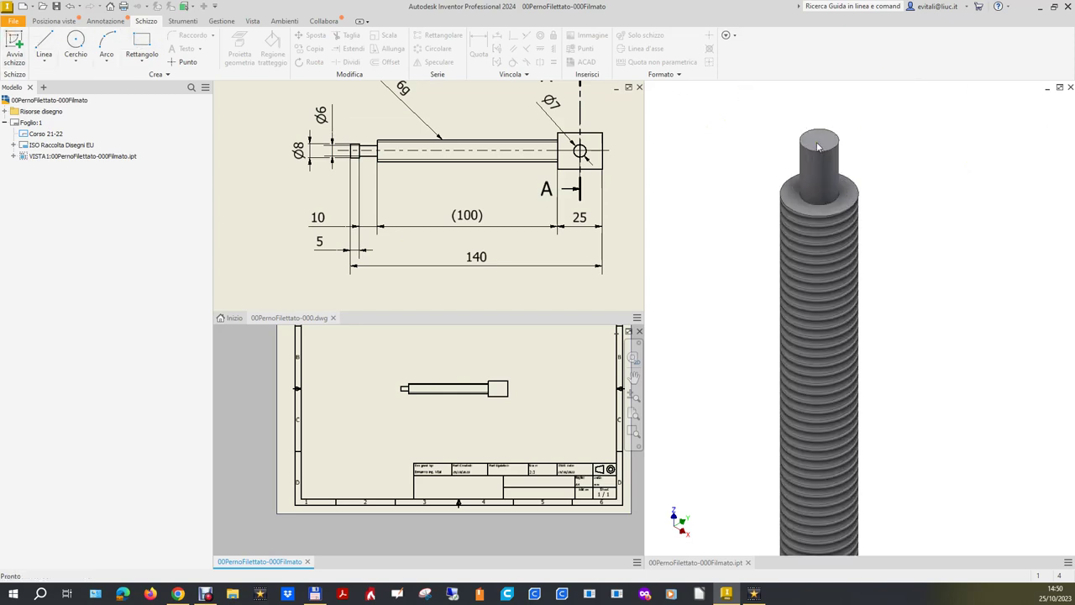
pyautogui.click(900, 163)
# Sketch an 8 mm circle concentric with the pin's top face.
pyautogui.click(23, 44)
pyautogui.click(823, 144)
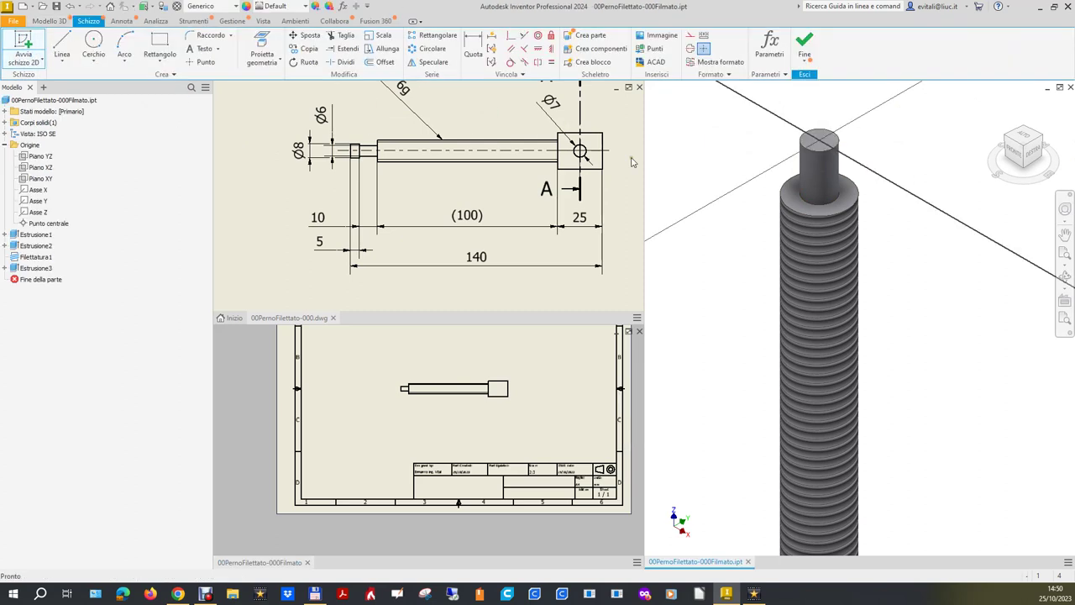
pyautogui.click(93, 42)
pyautogui.click(783, 135)
pyautogui.click(784, 102)
pyautogui.click(474, 44)
pyautogui.click(729, 120)
pyautogui.click(715, 121)
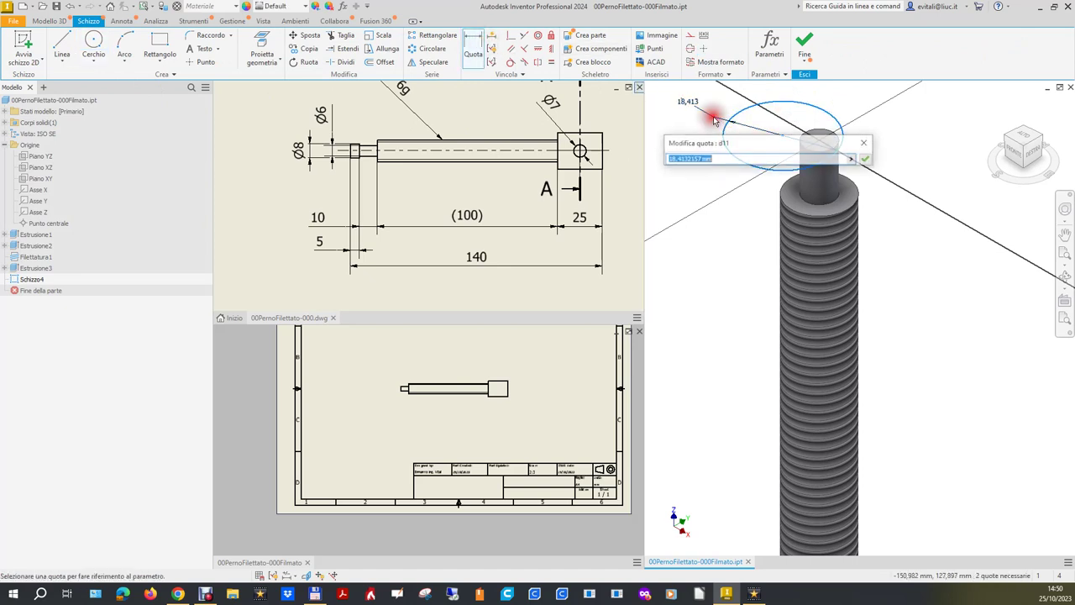
pyautogui.write('8')
pyautogui.press('Return')
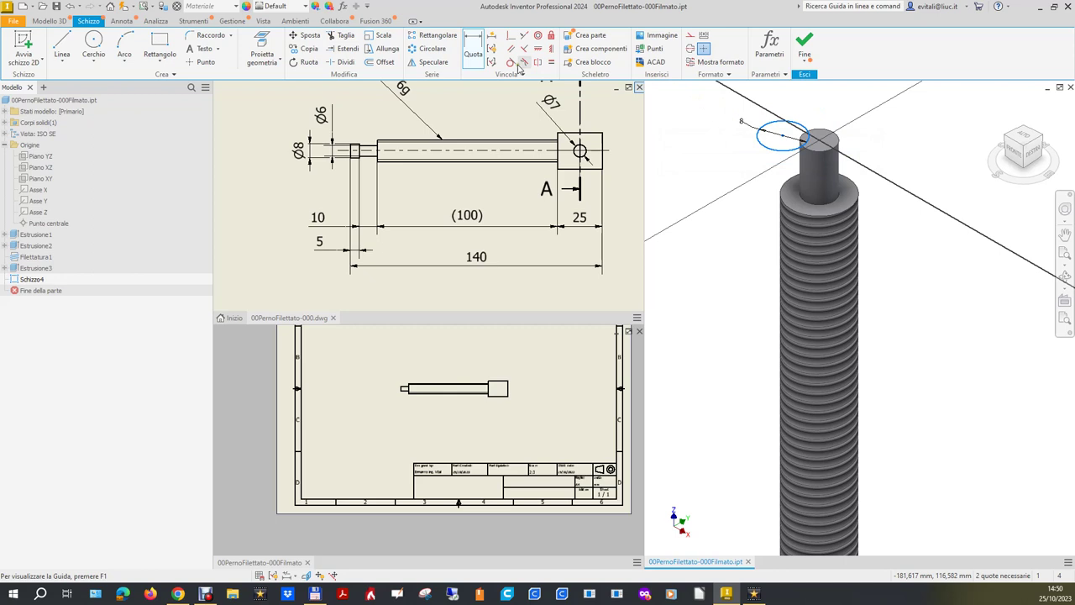
pyautogui.click(830, 137)
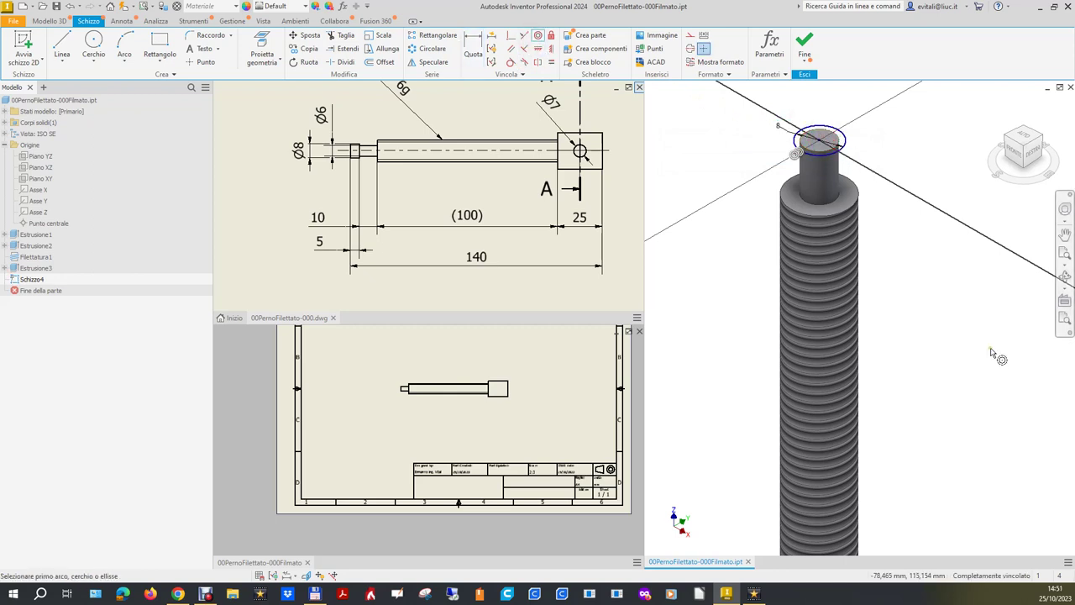
pyautogui.click(806, 45)
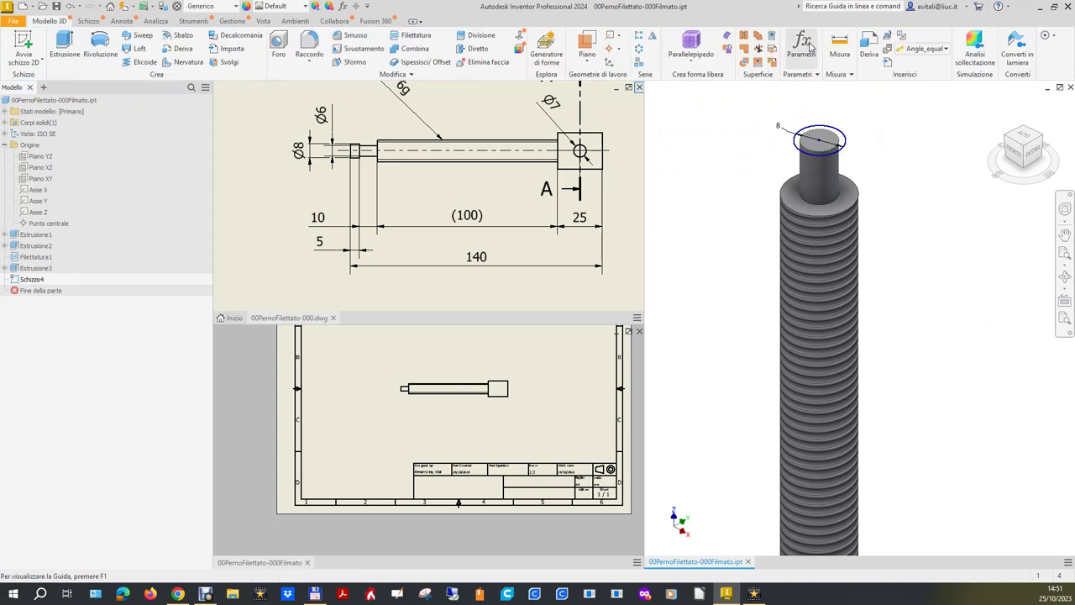
# Extrude the Ø8 circle 5 mm as Estrusione4.
pyautogui.click(65, 46)
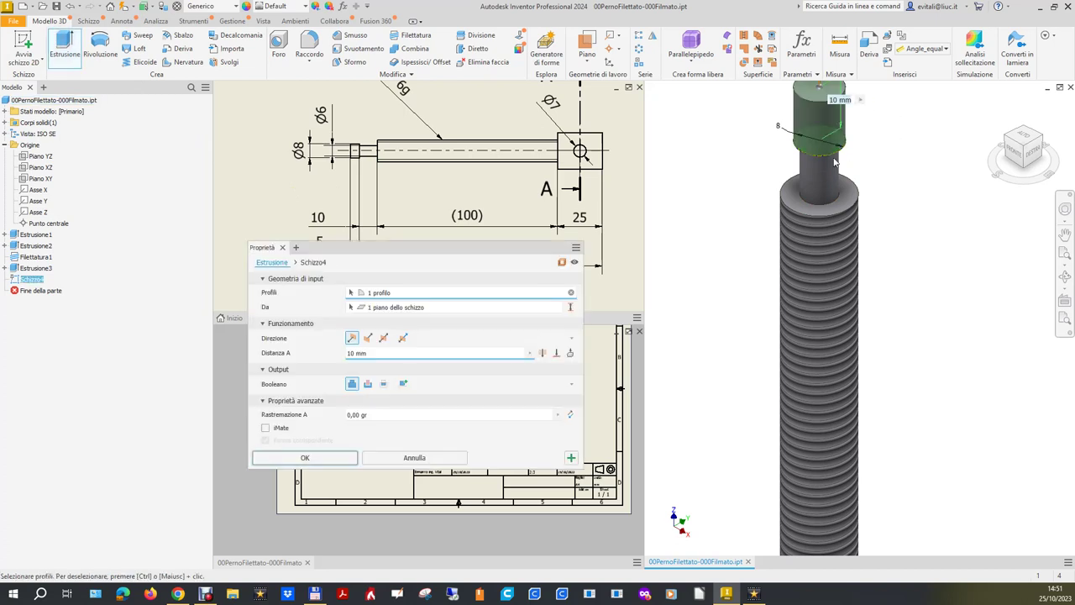
pyautogui.doubleClick(344, 353)
pyautogui.write('5')
pyautogui.click(319, 457)
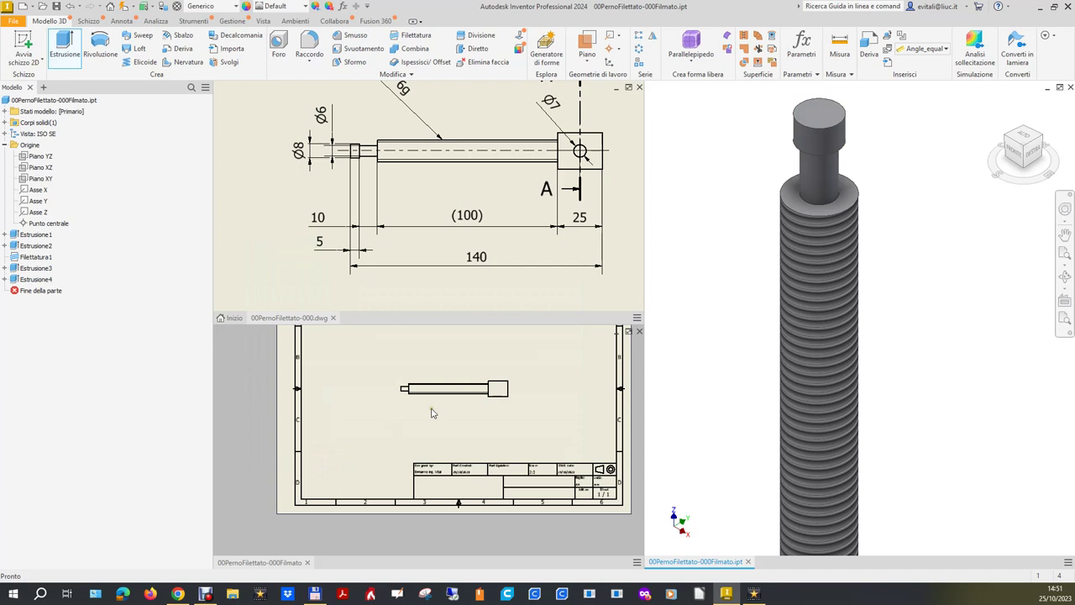
pyautogui.click(352, 523)
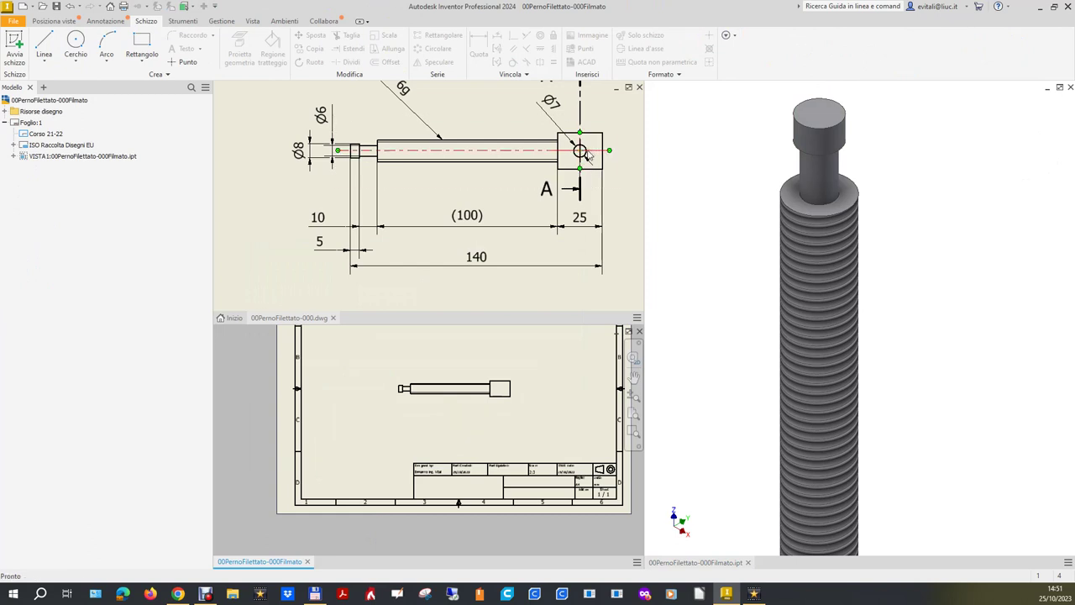
pyautogui.click(897, 176)
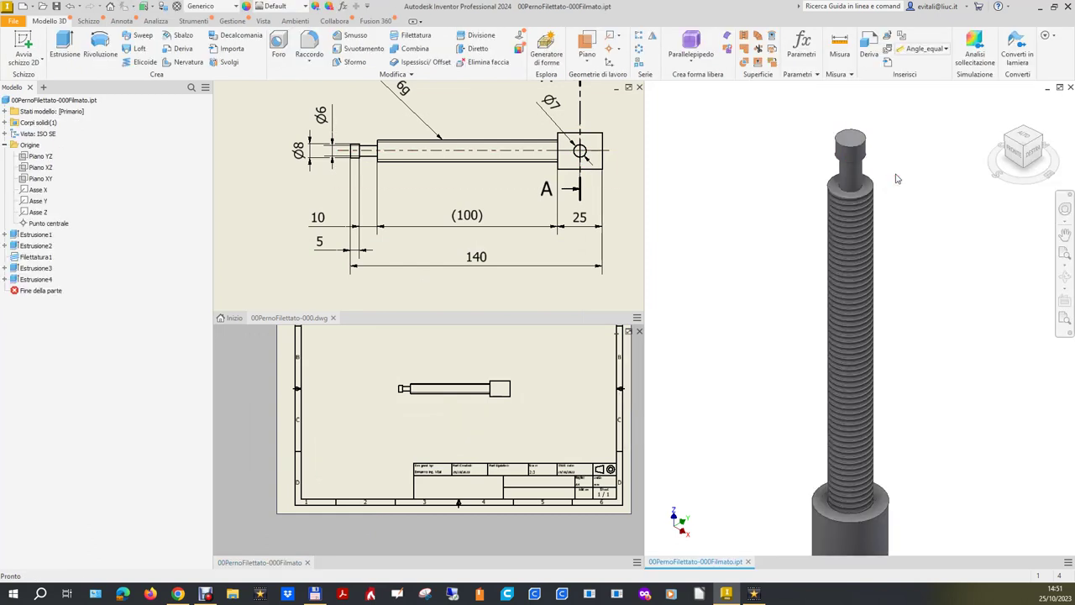
pyautogui.scroll(-2, 897, 178)
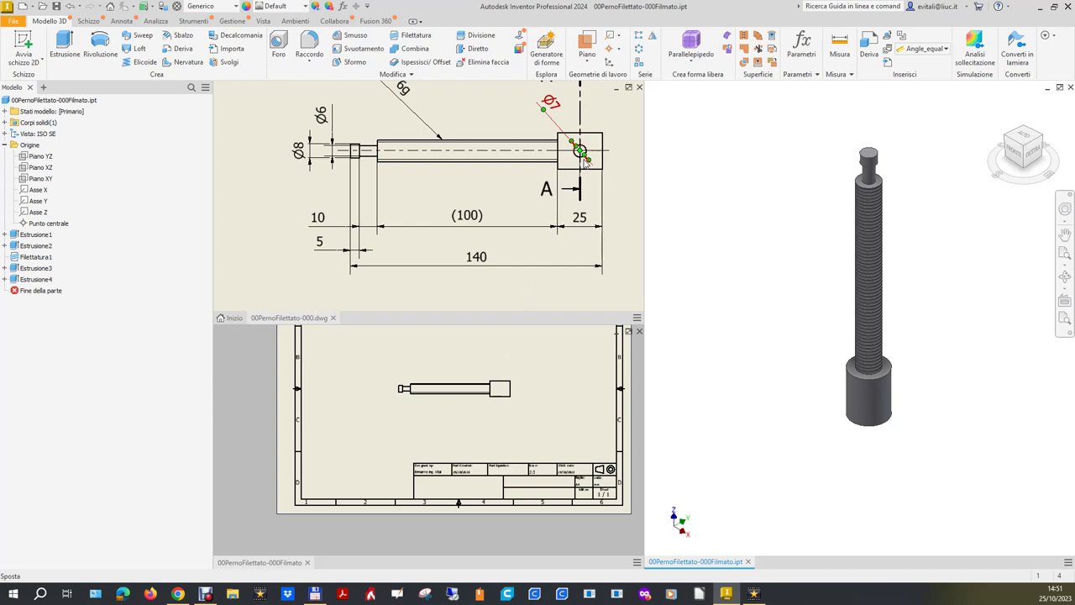
# Start a sketch on the XZ plane and draw a circle, slicing the graphics to expose it.
pyautogui.click(257, 189)
pyautogui.click(41, 168)
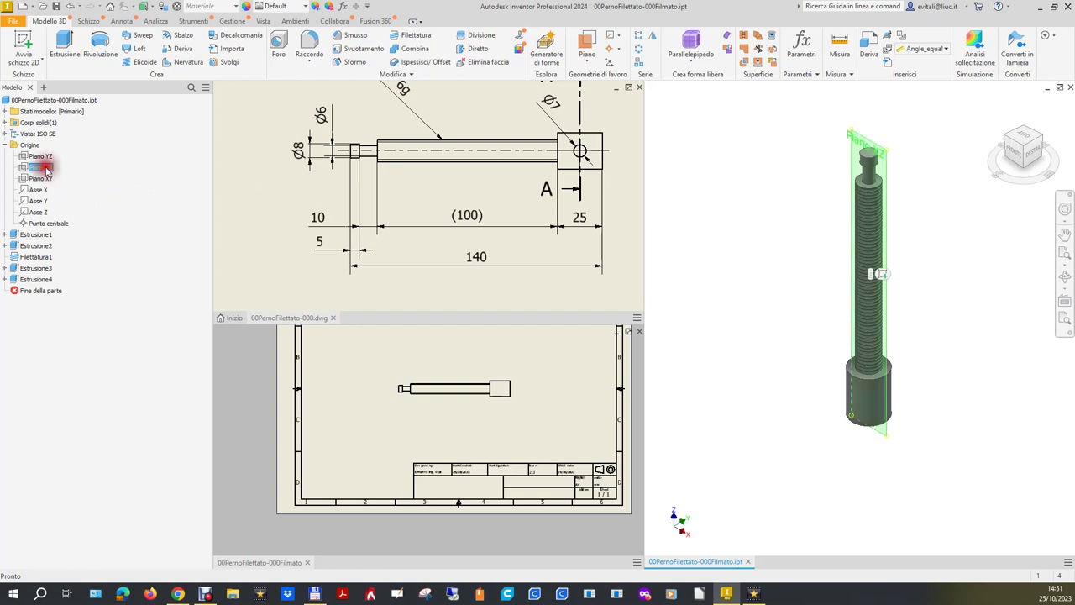
pyautogui.click(24, 43)
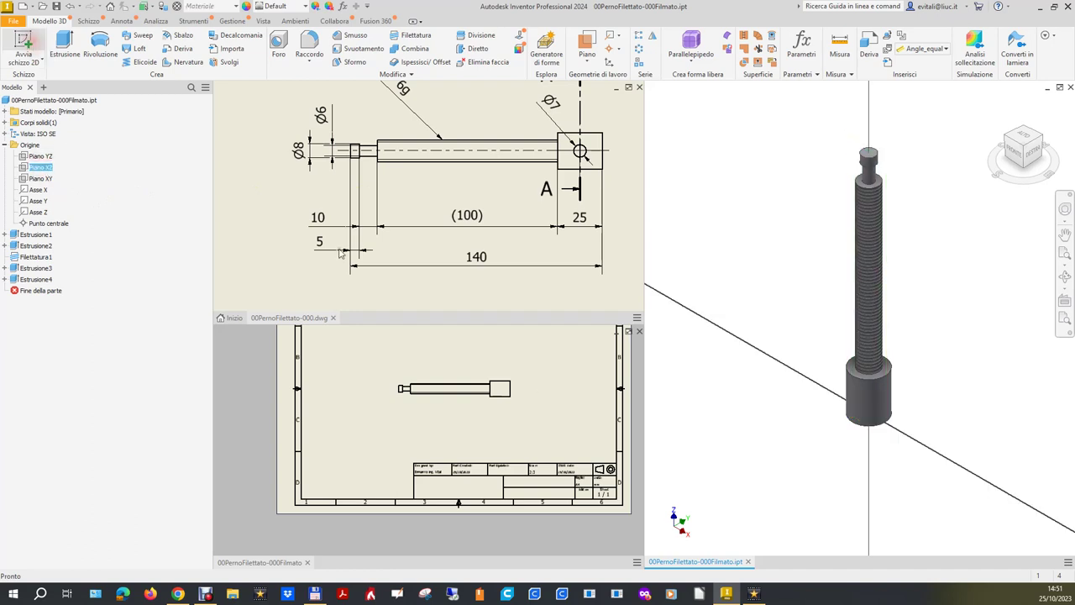
pyautogui.scroll(-3, 781, 521)
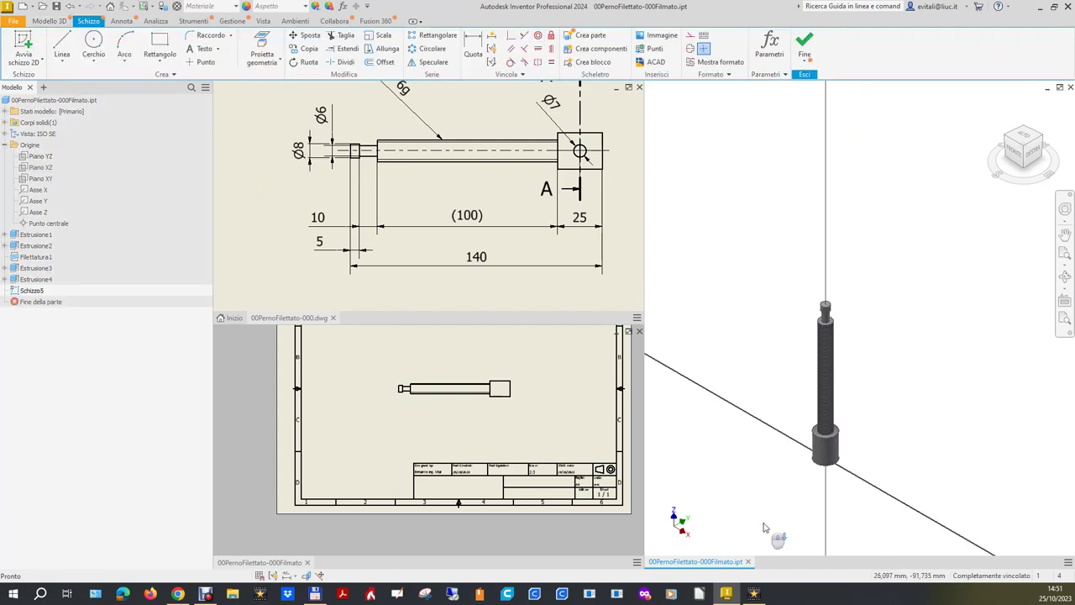
pyautogui.click(93, 47)
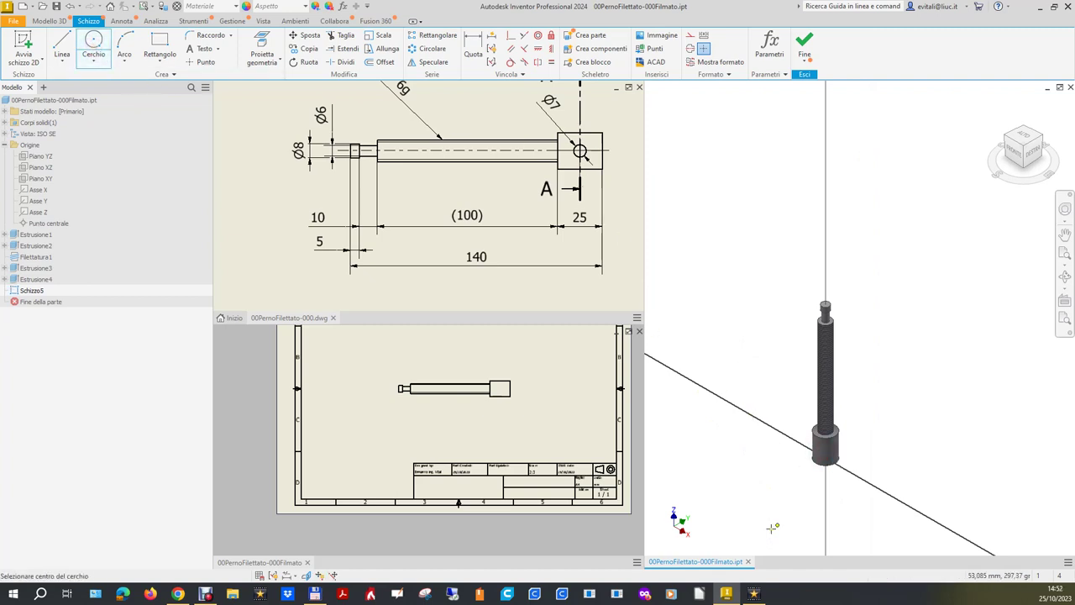
pyautogui.click(308, 576)
pyautogui.scroll(3, 827, 473)
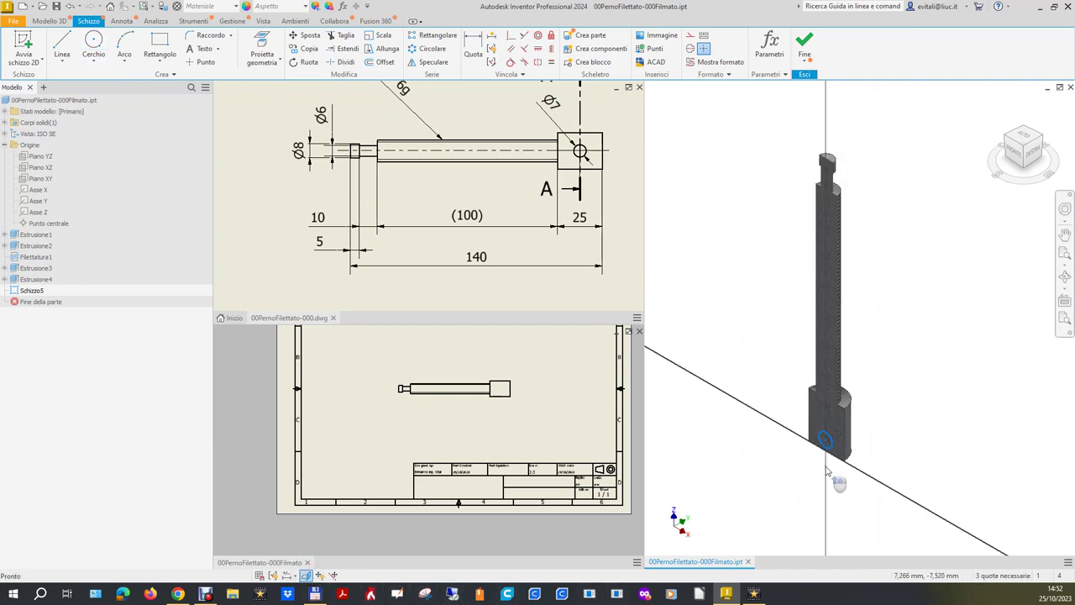
# Dimension the circle's diameter to 7 mm.
pyautogui.click(473, 49)
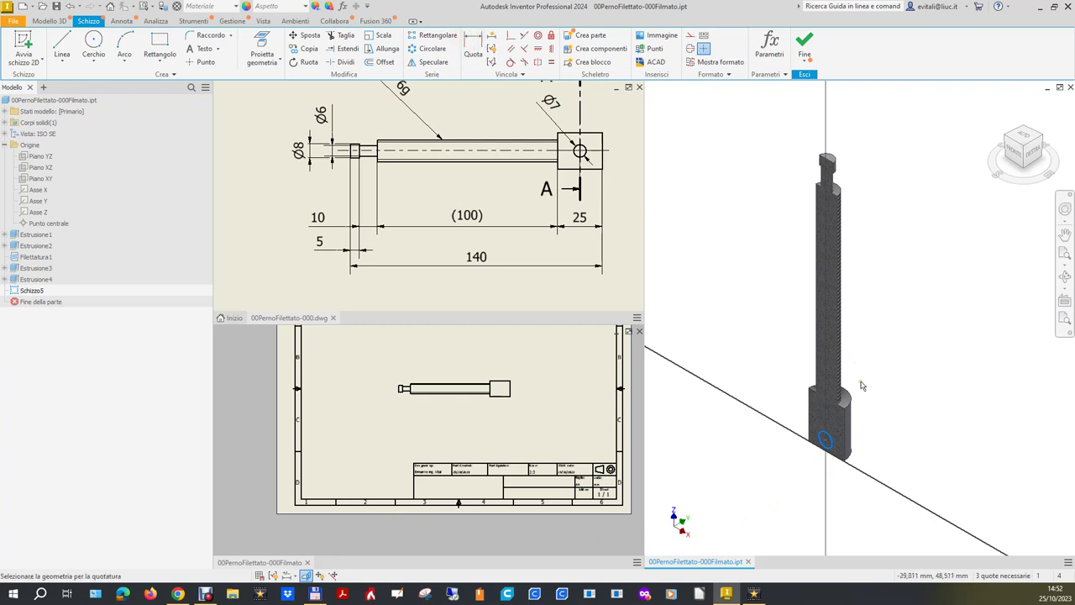
pyautogui.click(825, 440)
pyautogui.click(881, 432)
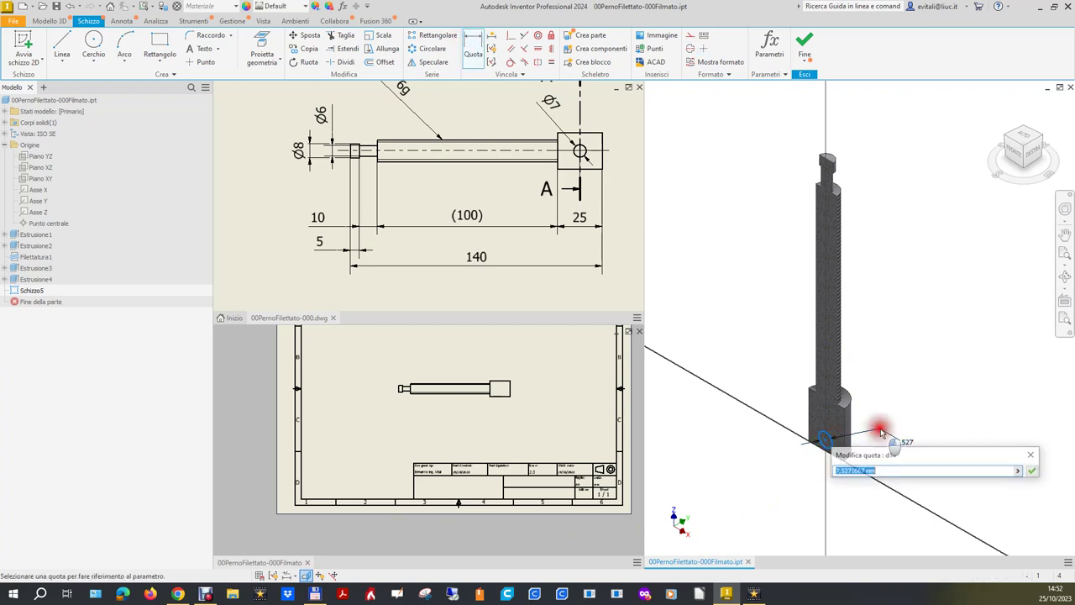
pyautogui.write('7')
pyautogui.press('Return')
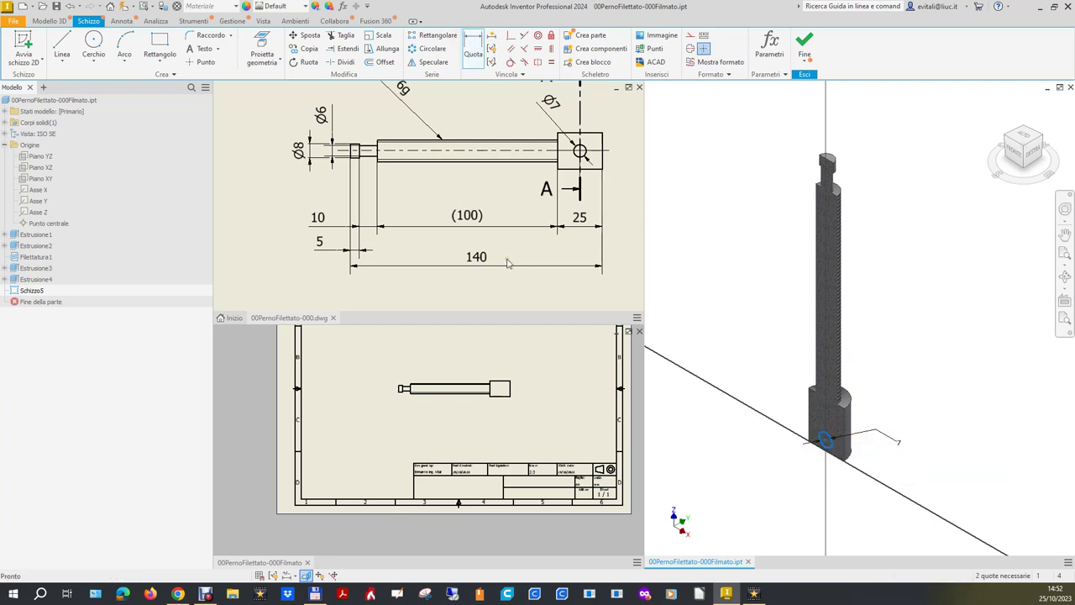
pyautogui.scroll(2, 506, 263)
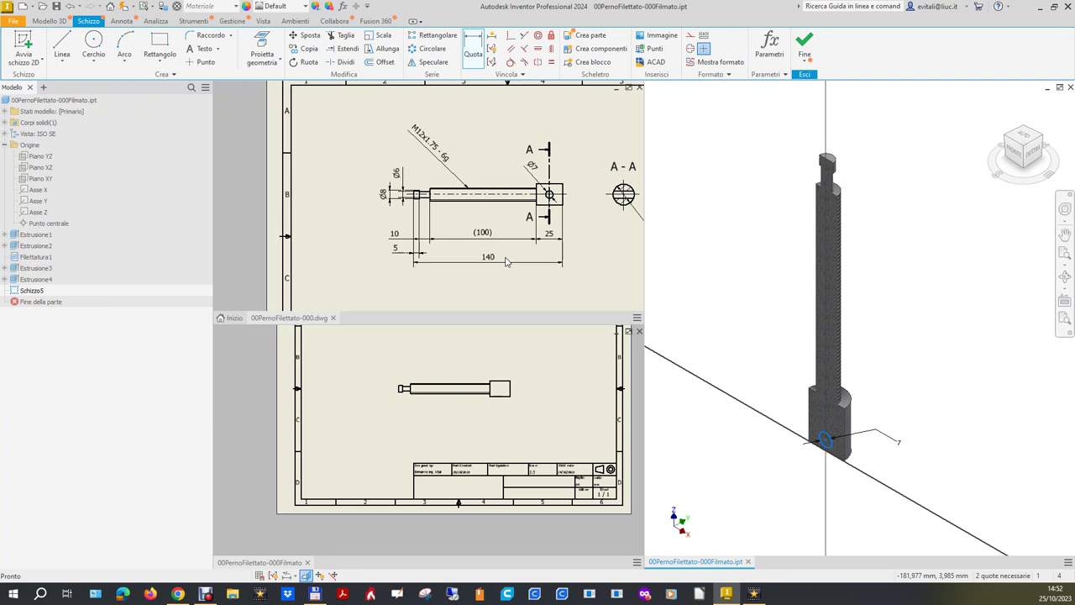
# Activate 00PernoFilettato-000.dwg and zoom in on its M12x1.75 - 6g thread note.
pyautogui.click(605, 138)
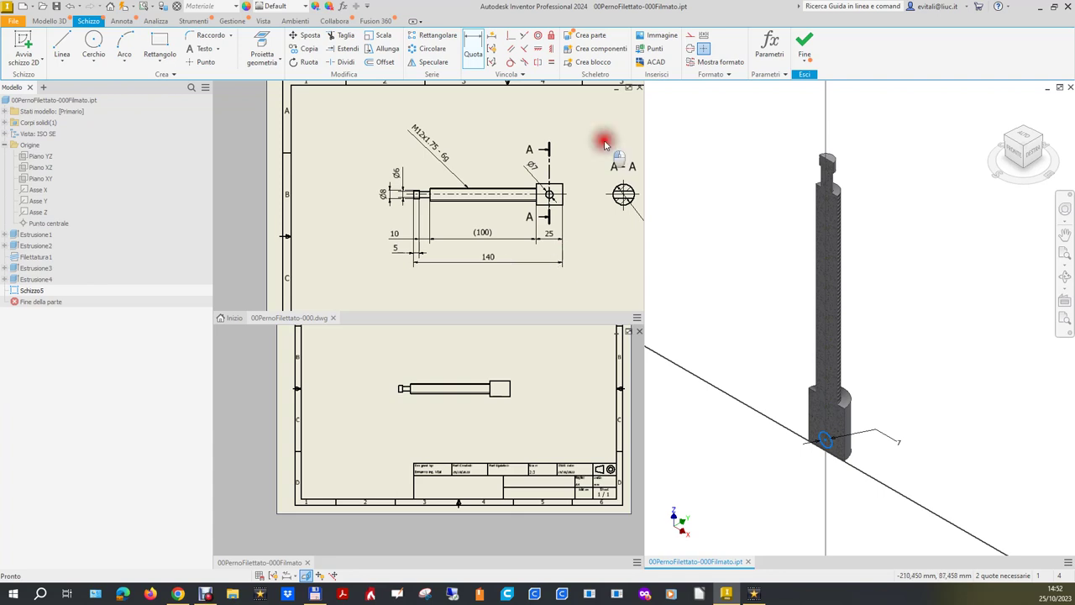
pyautogui.scroll(3, 603, 143)
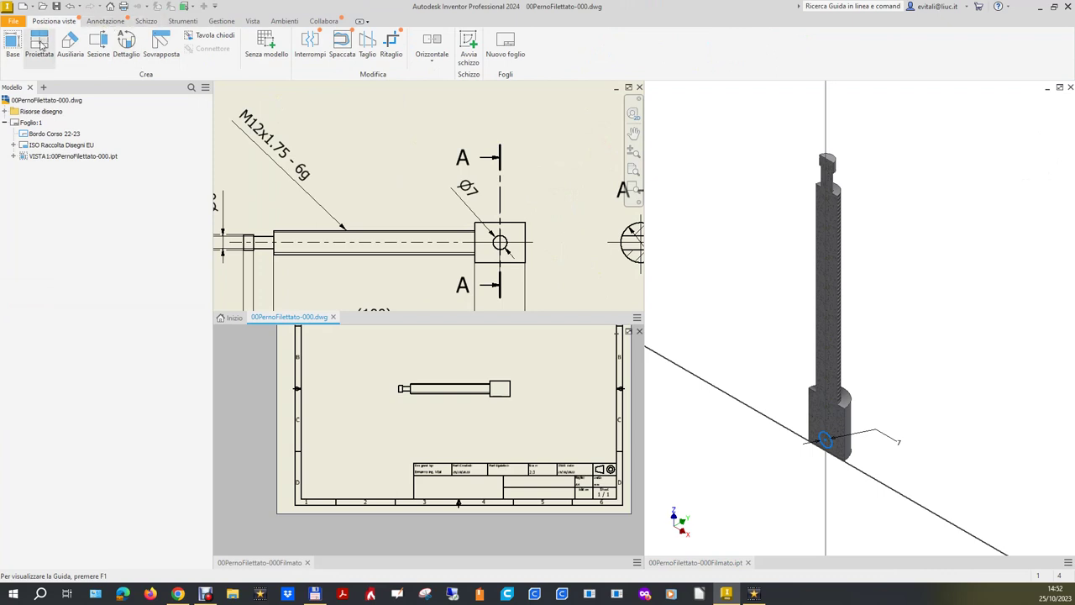
# Add and position a 12,5 dimension from the cross-hole centre to the head's end edge.
pyautogui.click(118, 21)
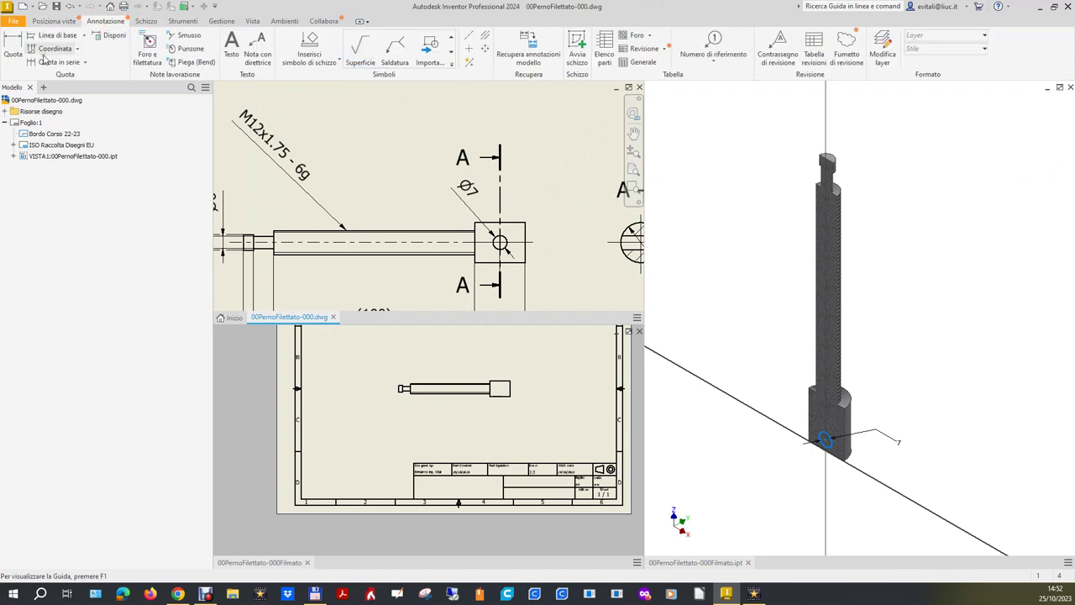
pyautogui.click(14, 53)
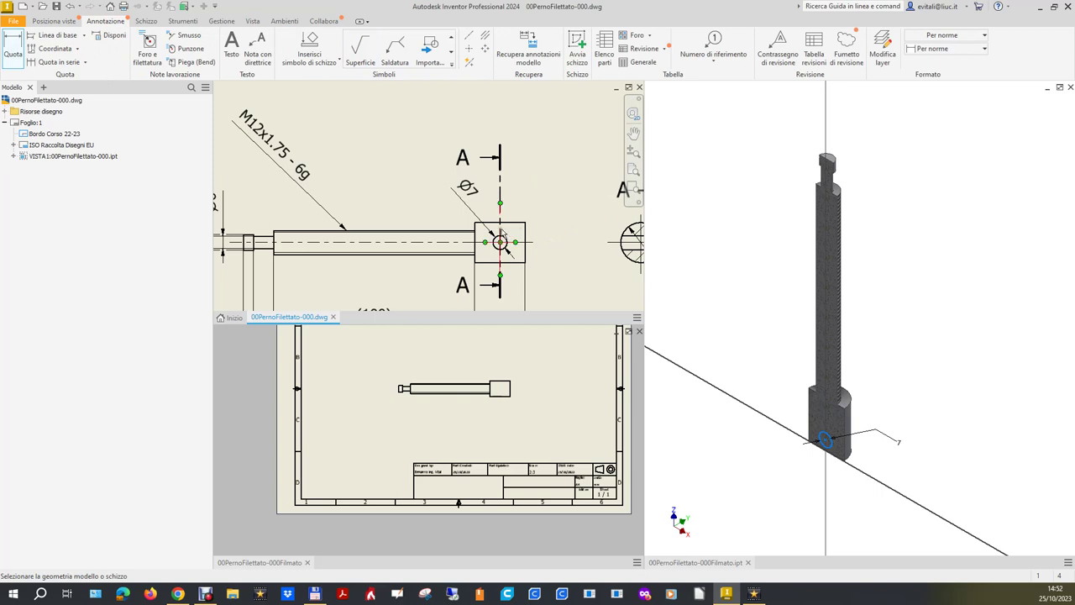
pyautogui.click(500, 233)
pyautogui.click(527, 235)
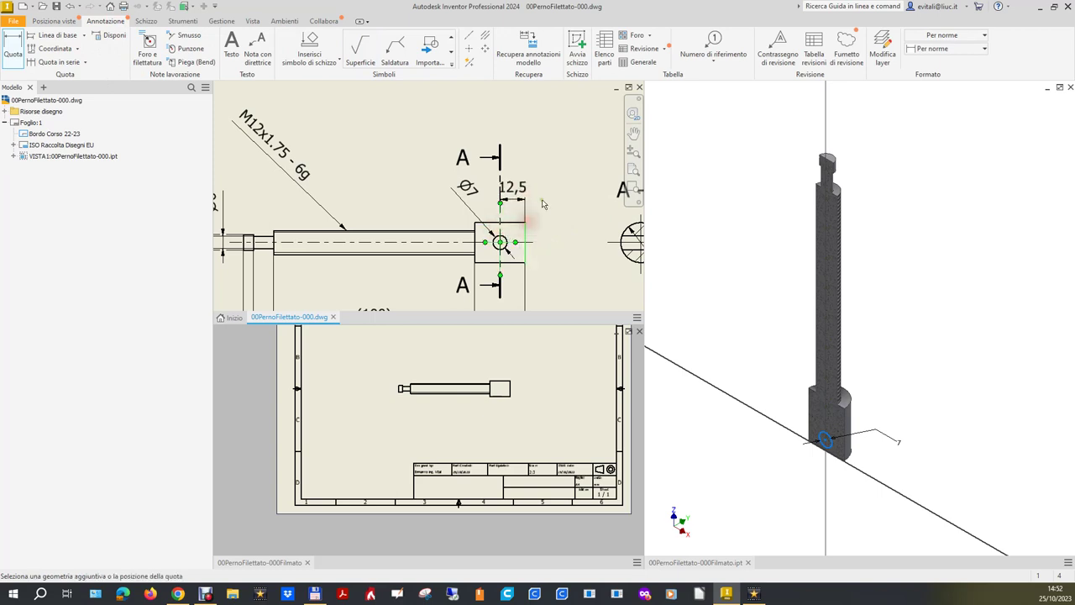
pyautogui.click(555, 128)
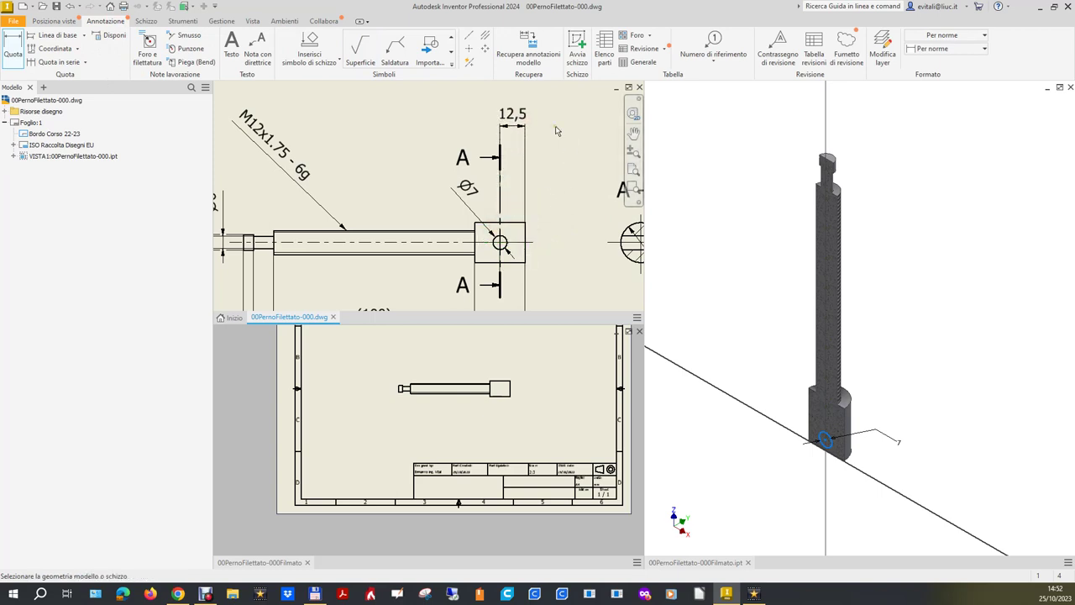
pyautogui.press('Escape')
pyautogui.moveTo(519, 117); pyautogui.dragTo(545, 124)
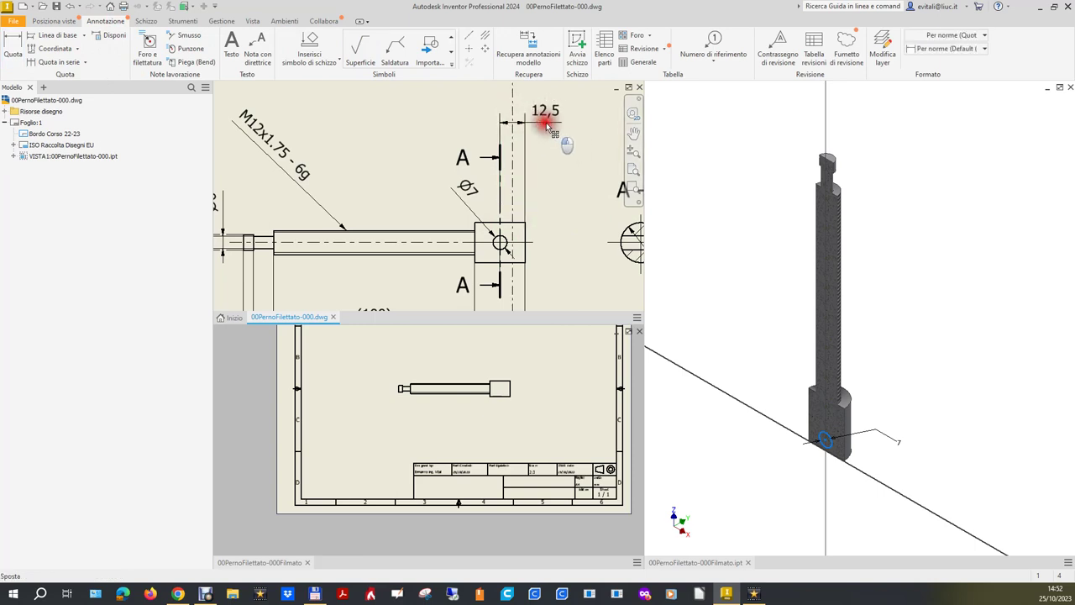
pyautogui.moveTo(500, 252); pyautogui.dragTo(507, 252)
pyautogui.scroll(-2, 834, 504)
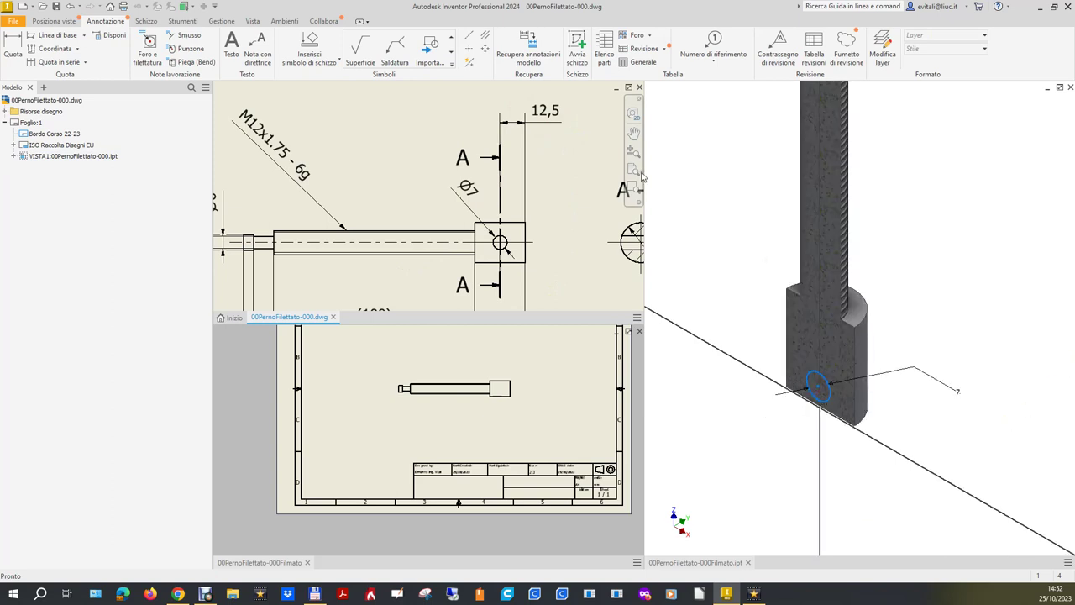
pyautogui.click(693, 164)
pyautogui.press('Escape')
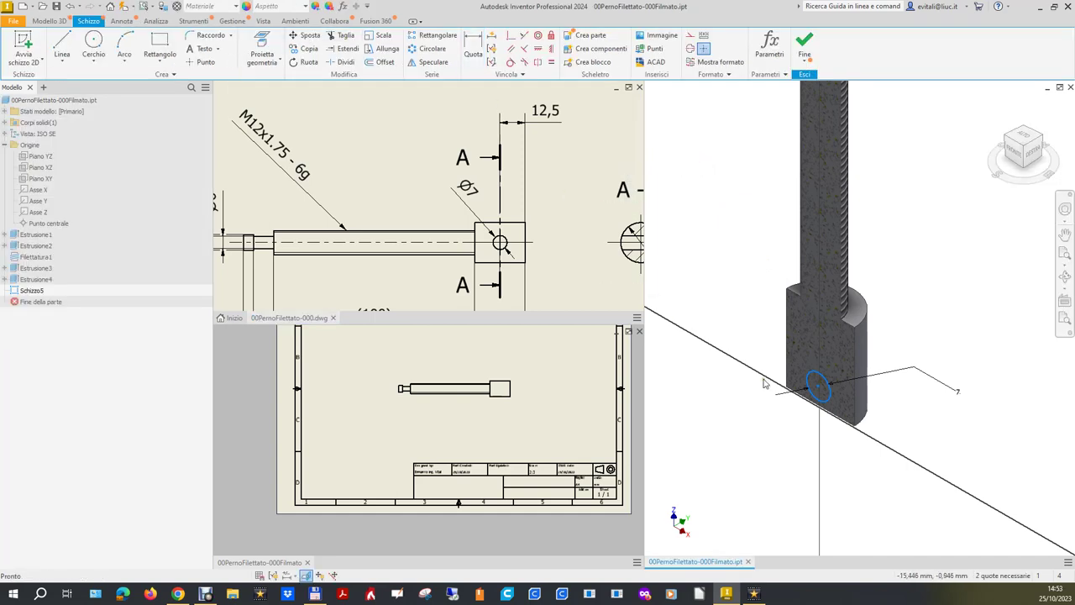
# Constrain the hole circle's centre onto the pin's Z axis.
pyautogui.click(819, 389)
pyautogui.click(513, 37)
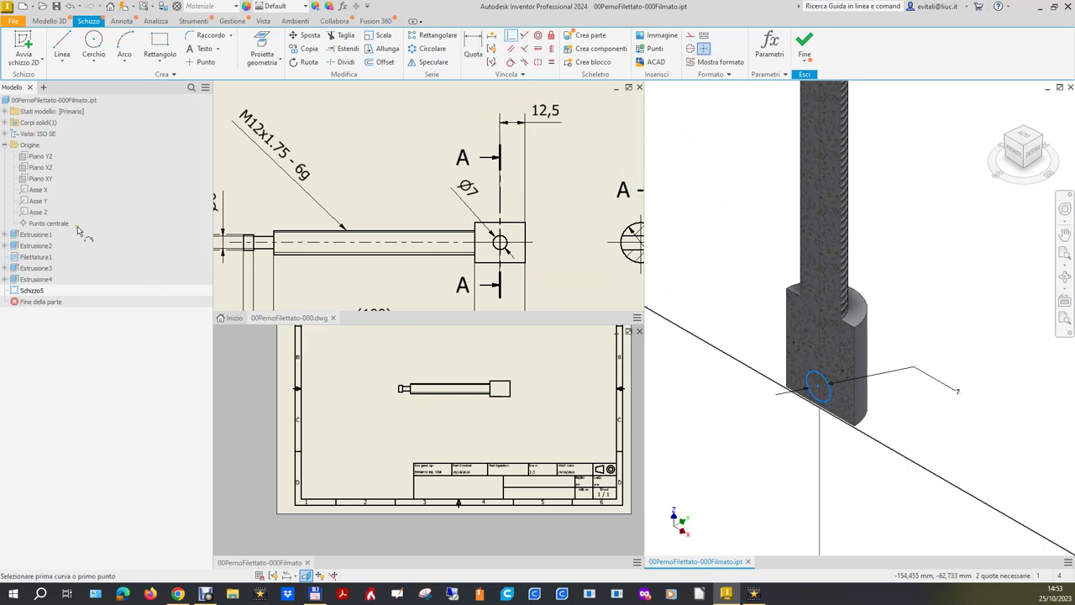
pyautogui.click(37, 213)
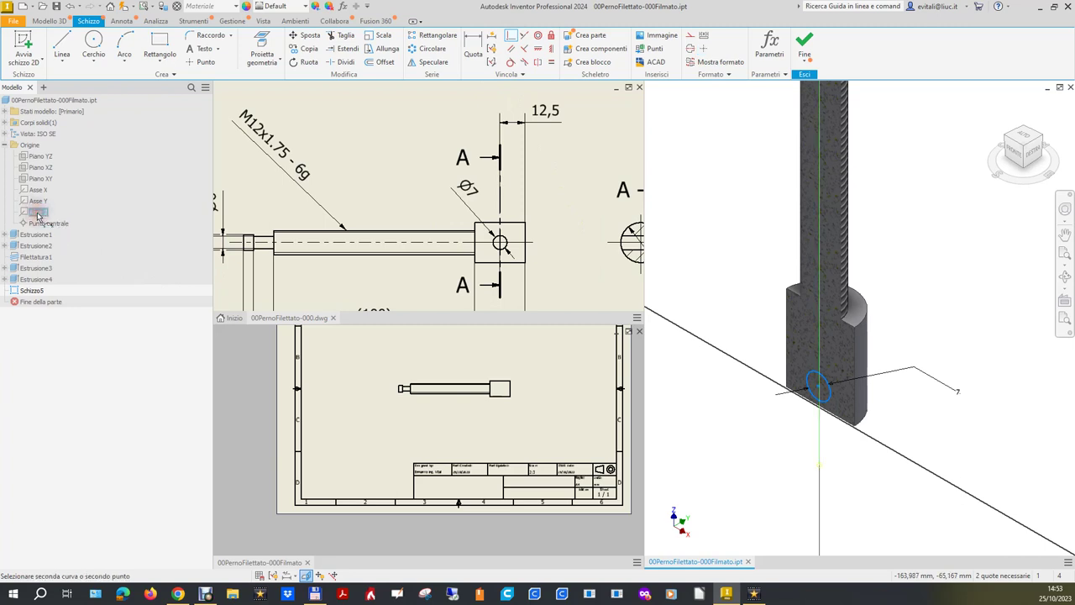
pyautogui.click(819, 388)
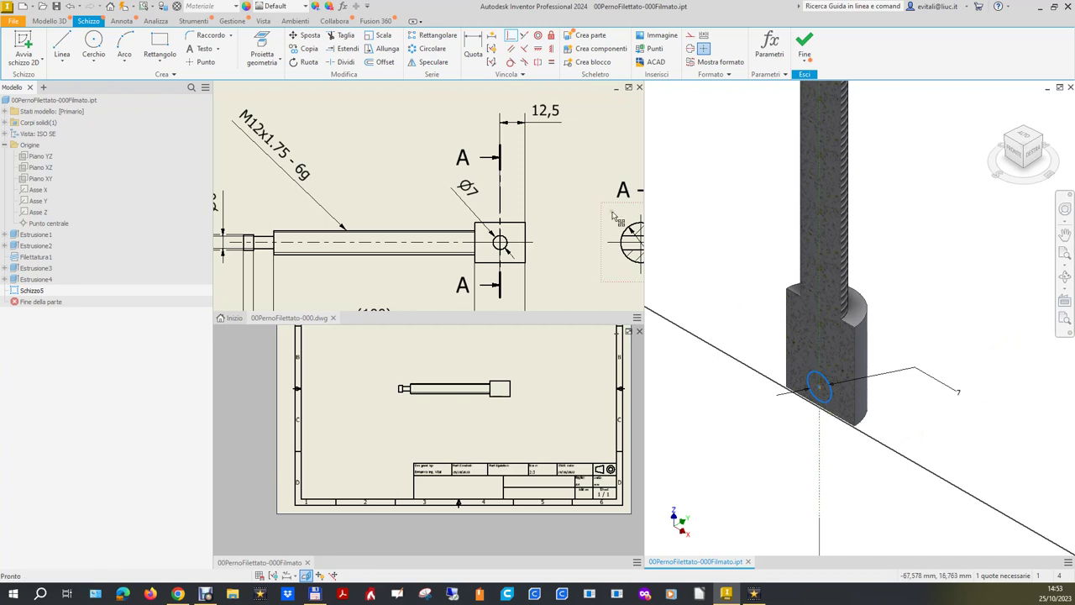
# Dimension the circle 12,5 from the base and finish Schizzo5.
pyautogui.click(473, 43)
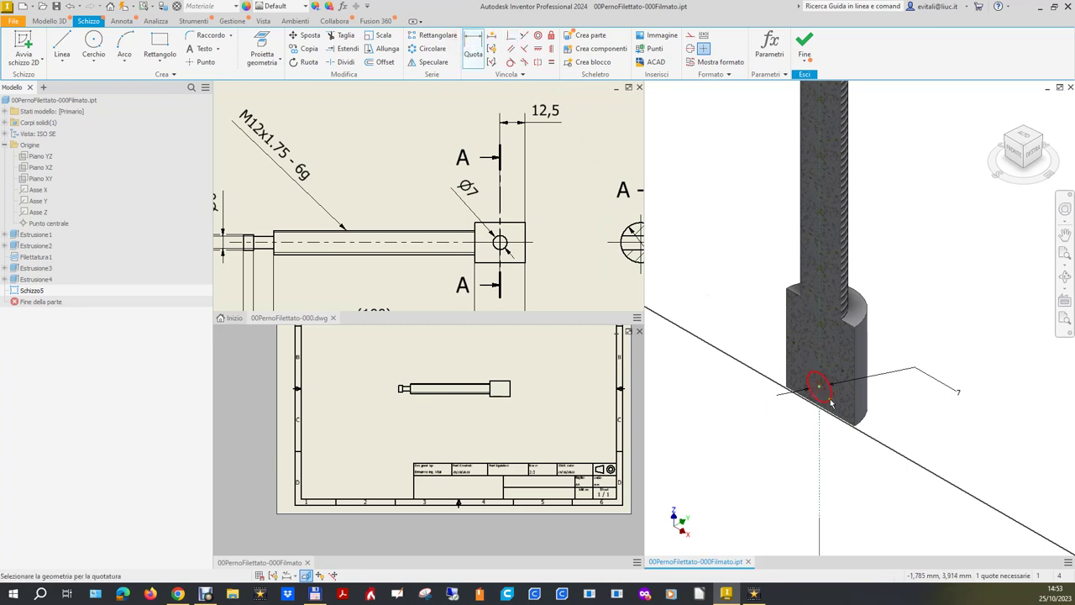
pyautogui.click(857, 426)
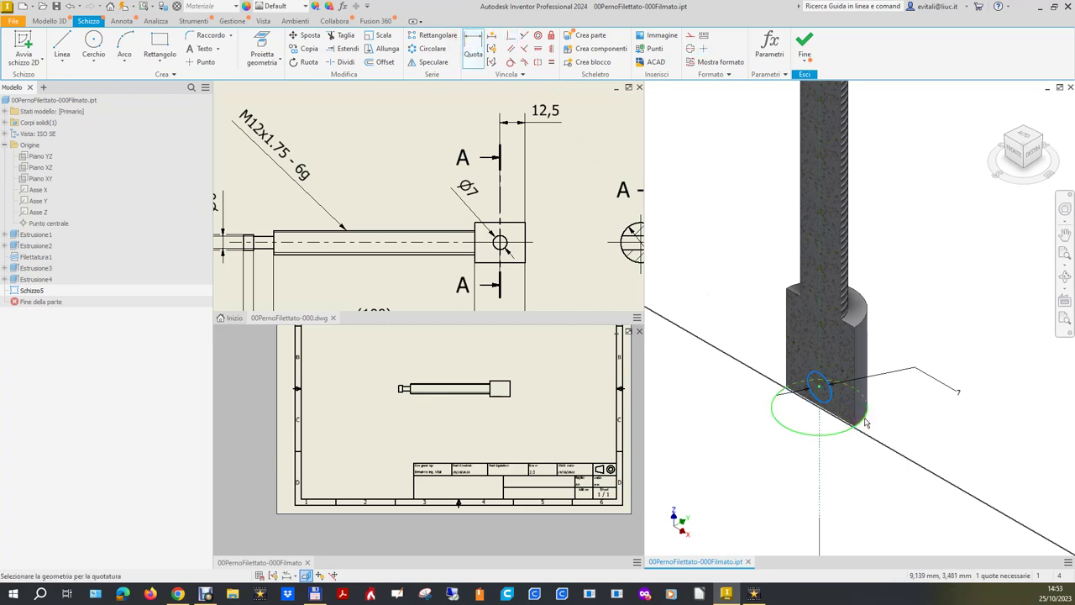
pyautogui.click(895, 393)
pyautogui.write('12.5')
pyautogui.press('Return')
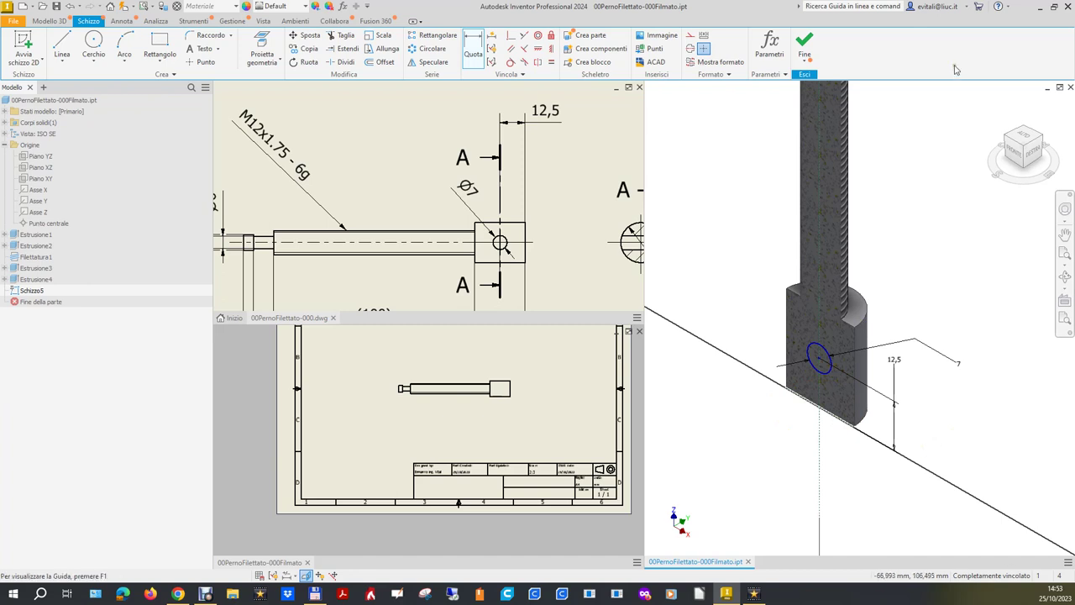
pyautogui.click(808, 49)
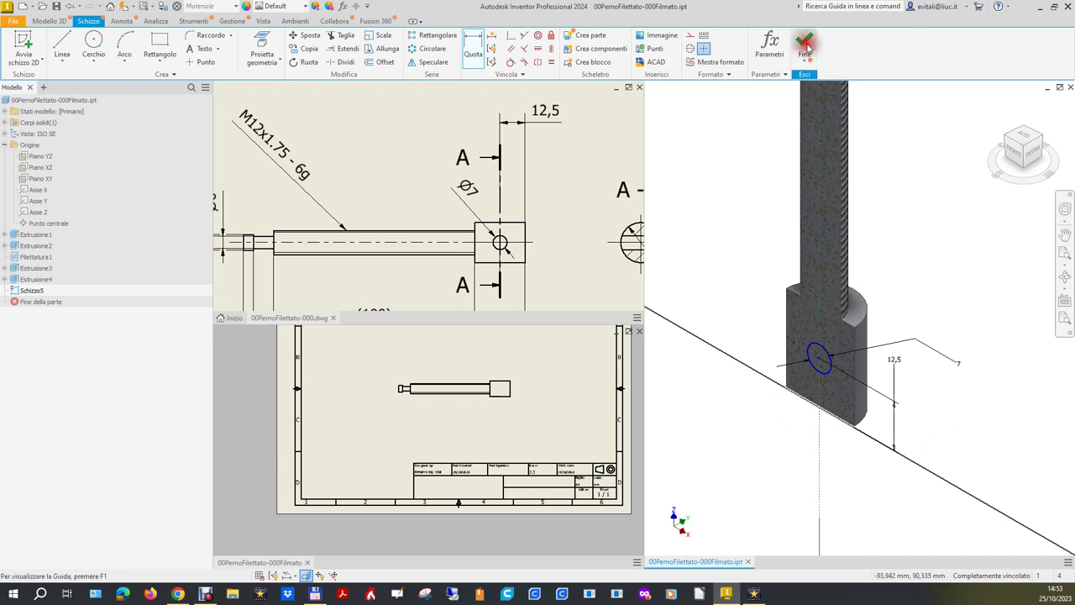
# Update the pin drawing from the modified model, then return to the 3D part.
pyautogui.click(390, 444)
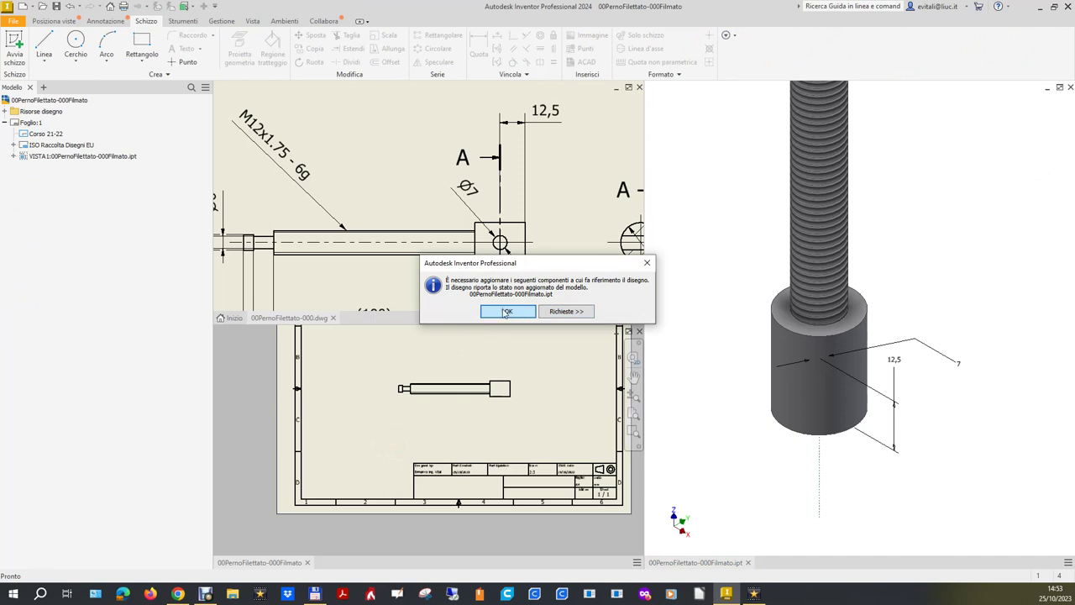
pyautogui.click(506, 312)
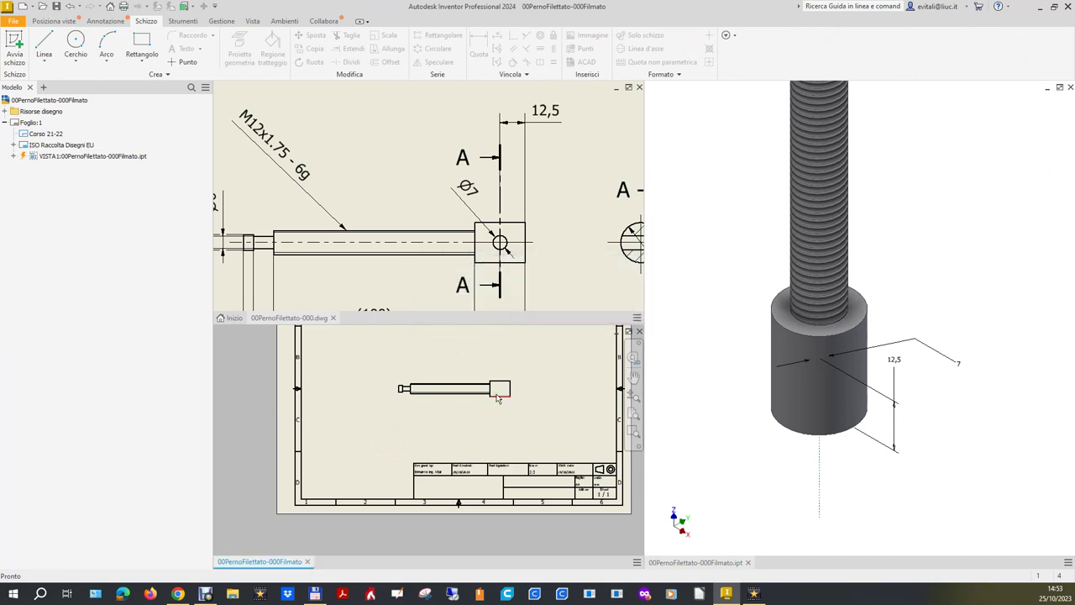
pyautogui.click(828, 509)
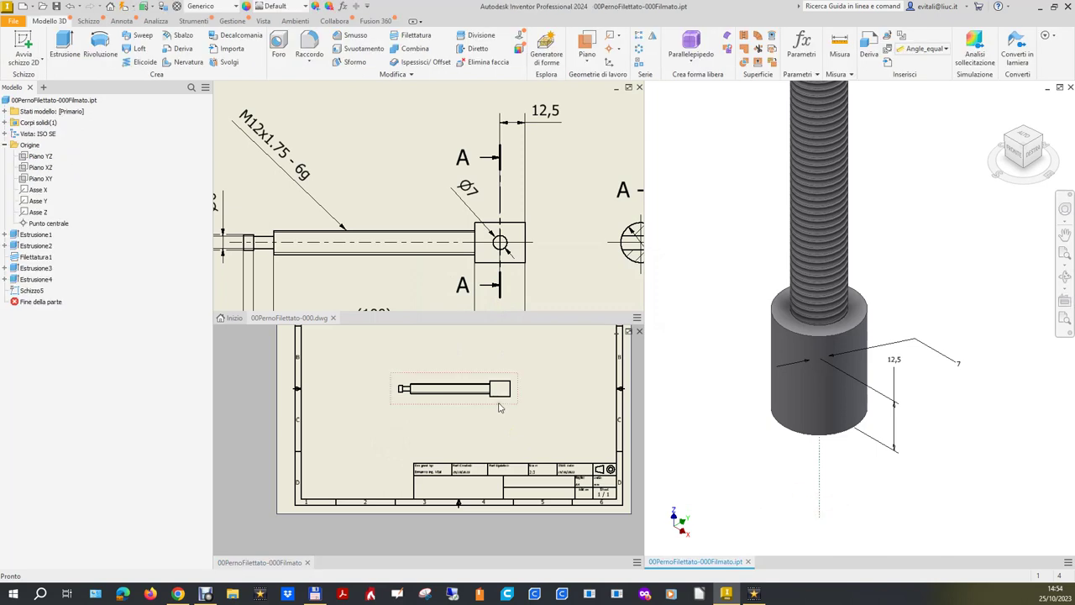
pyautogui.click(727, 432)
# Extrude the 7 mm sketch circle symmetrically over 50 mm as a cut through the head.
pyautogui.click(64, 42)
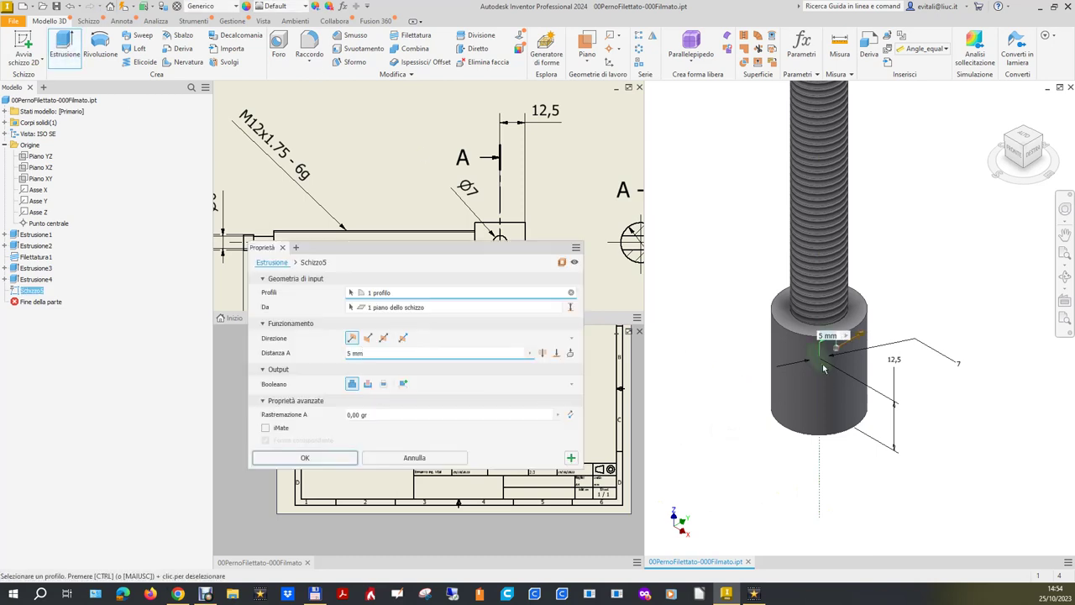
pyautogui.click(383, 338)
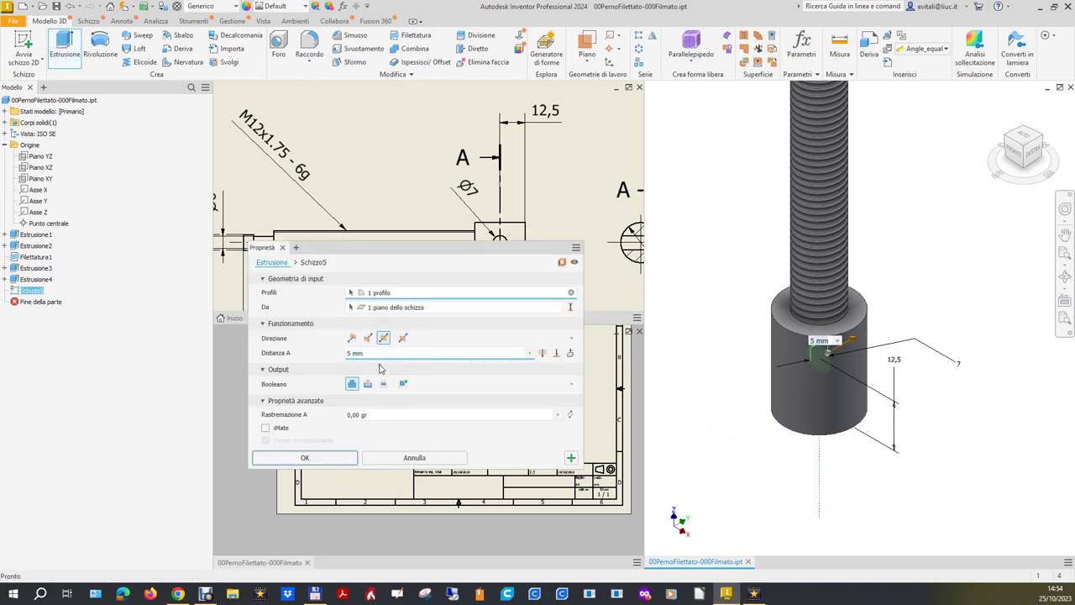
pyautogui.click(375, 352)
pyautogui.click(313, 371)
pyautogui.doubleClick(367, 353)
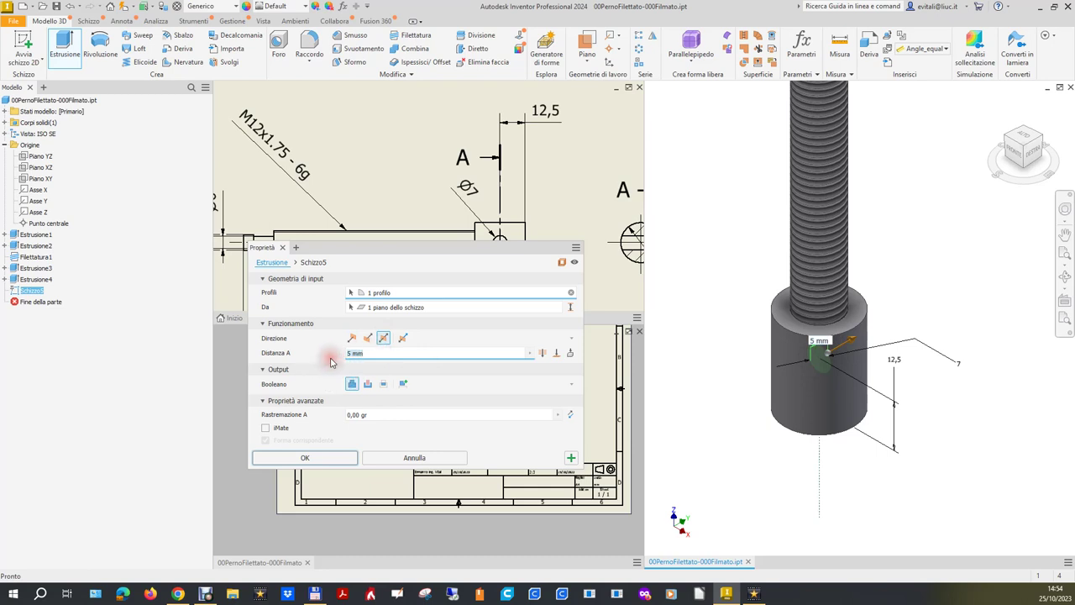
pyautogui.write('50')
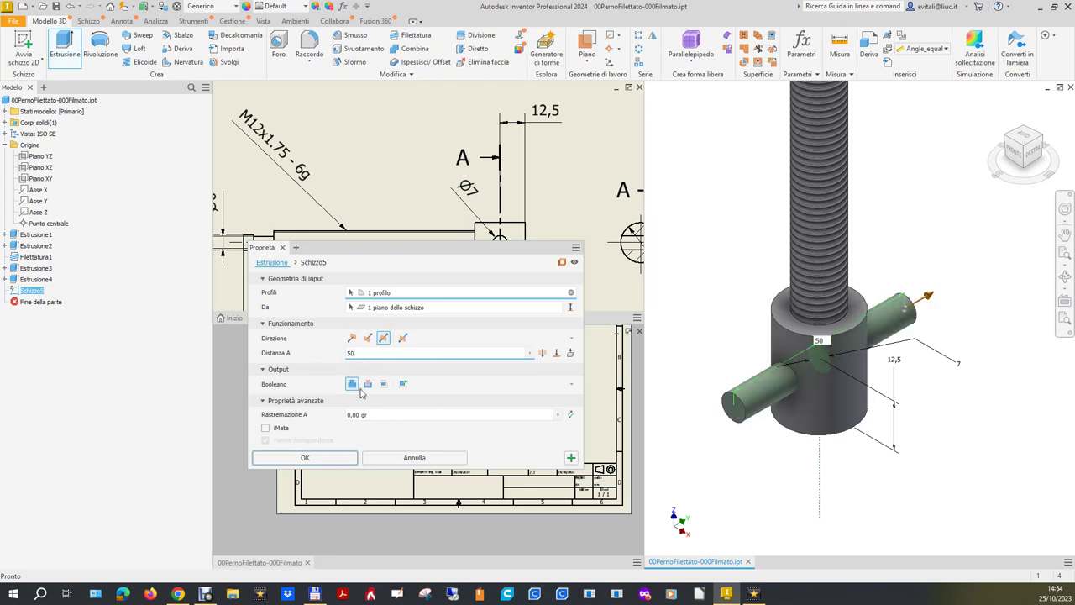
pyautogui.click(367, 383)
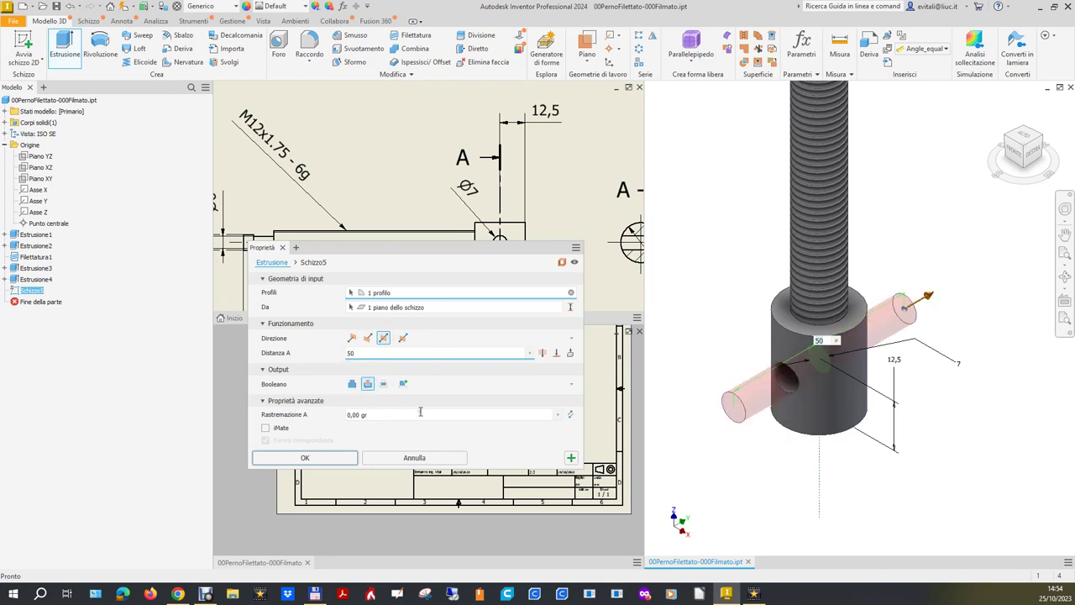
pyautogui.click(340, 458)
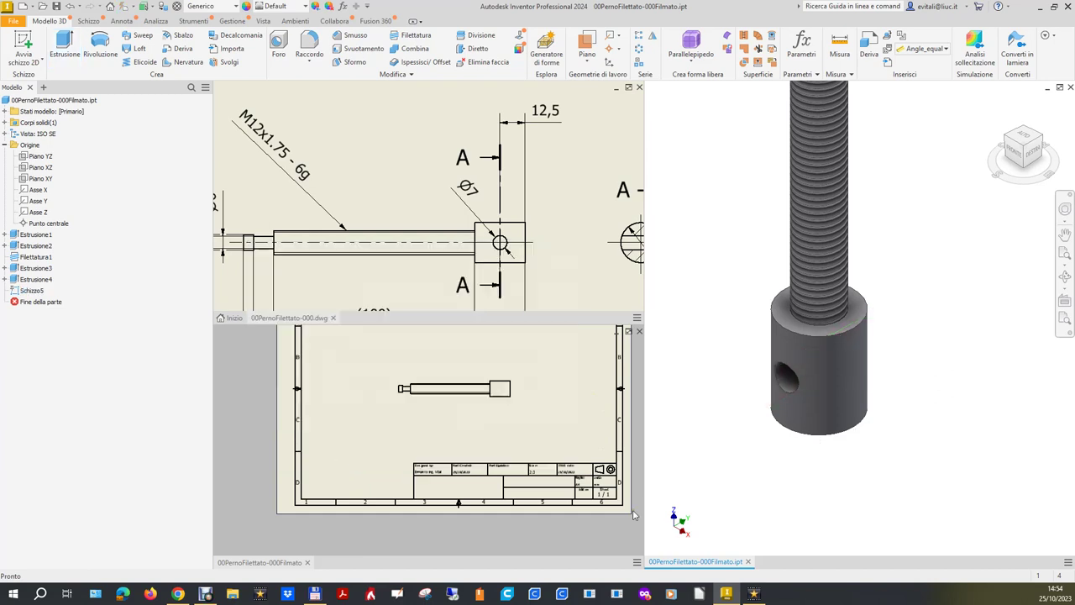
# Save the pin part with its cross hole and bring up the 00PernoFilettato-000.dwg drawing.
pyautogui.click(542, 431)
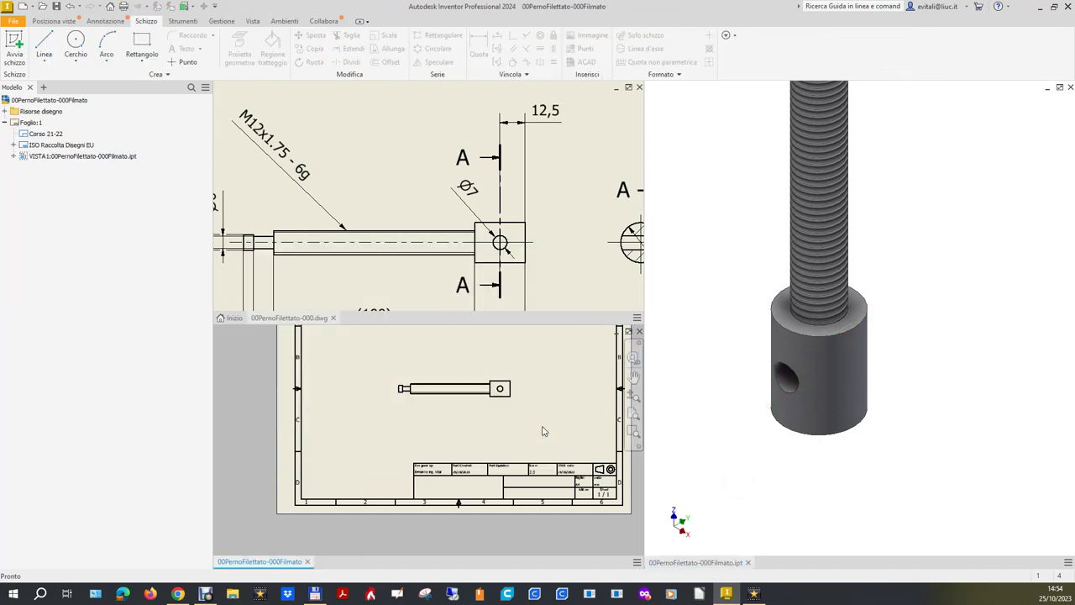
pyautogui.click(978, 235)
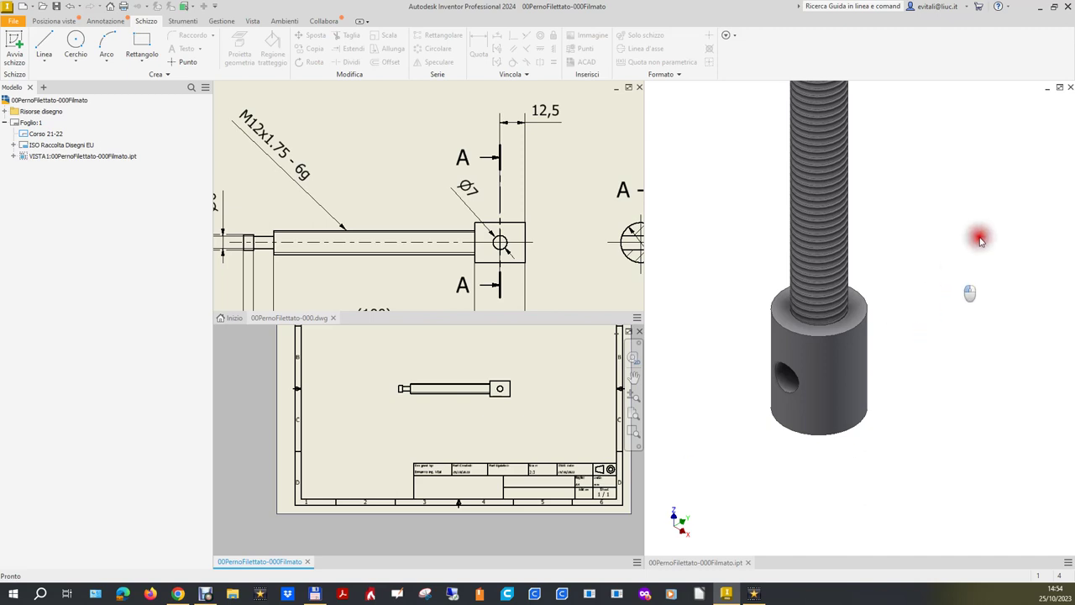
pyautogui.click(996, 102)
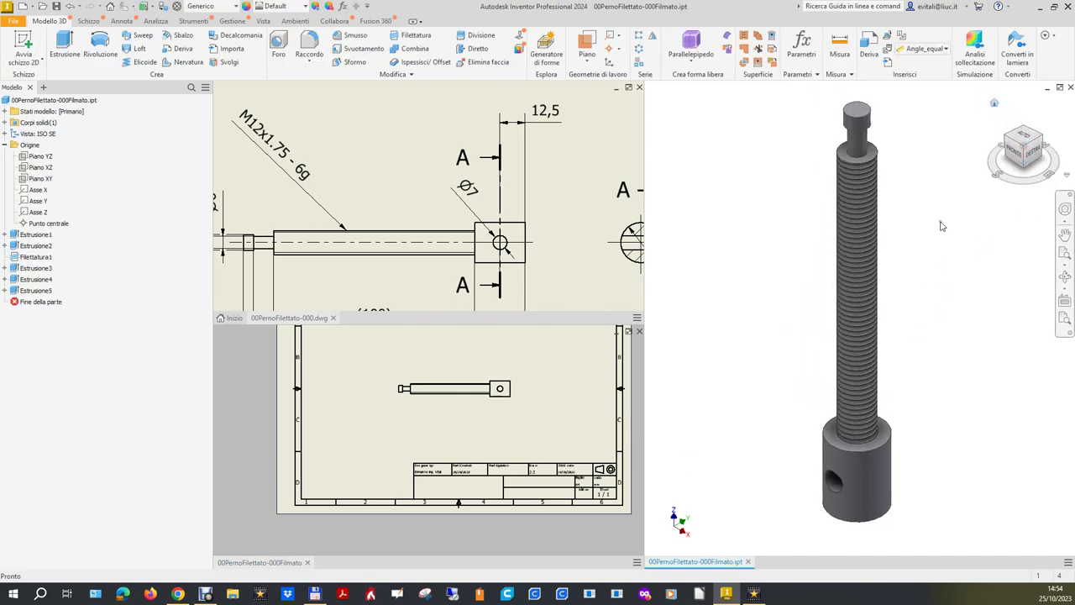
pyautogui.click(51, 99)
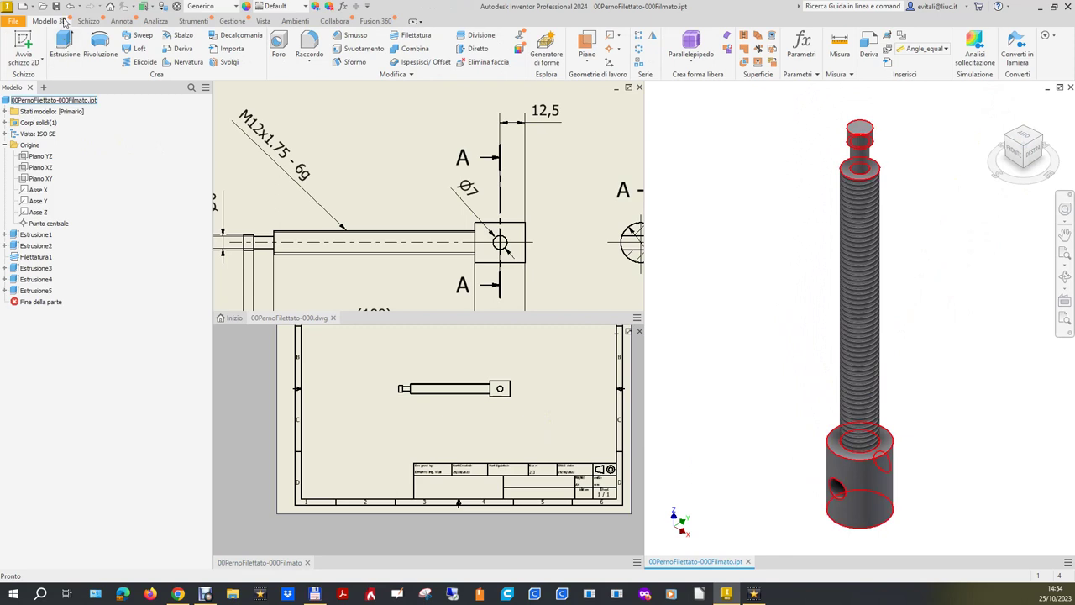
pyautogui.click(56, 7)
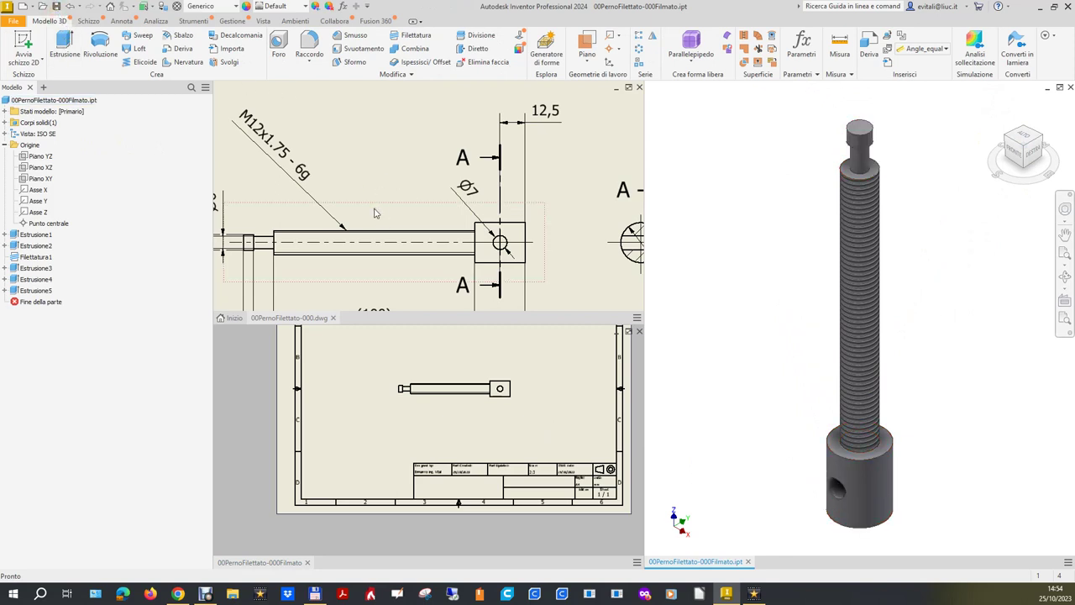
pyautogui.click(583, 246)
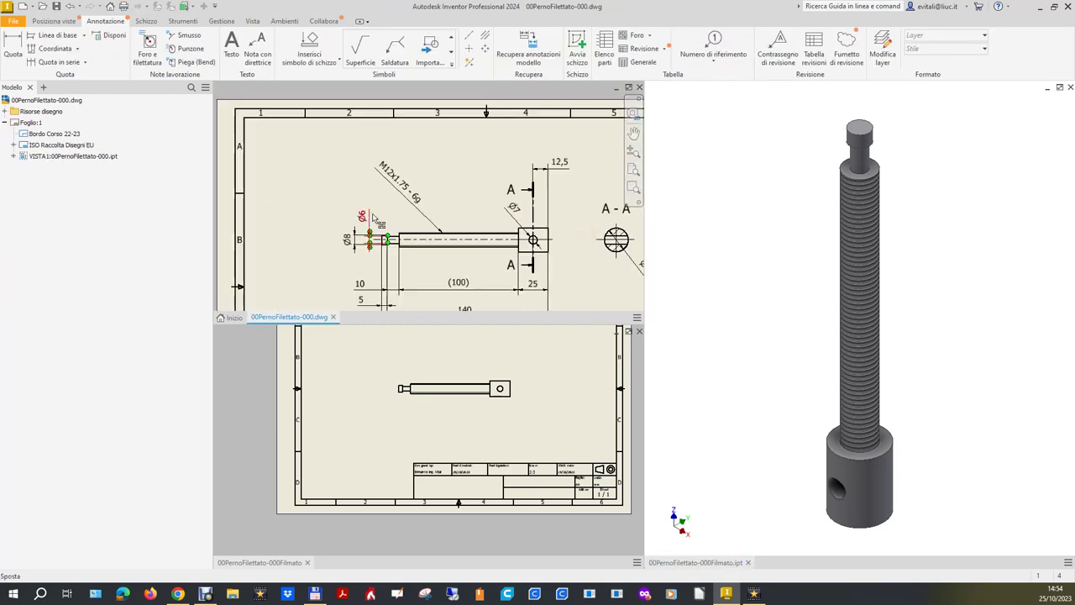
# Activate the lower 00PernoFilettato-000Filmato drawing with the Annotazione tools showing.
pyautogui.scroll(2, 453, 292)
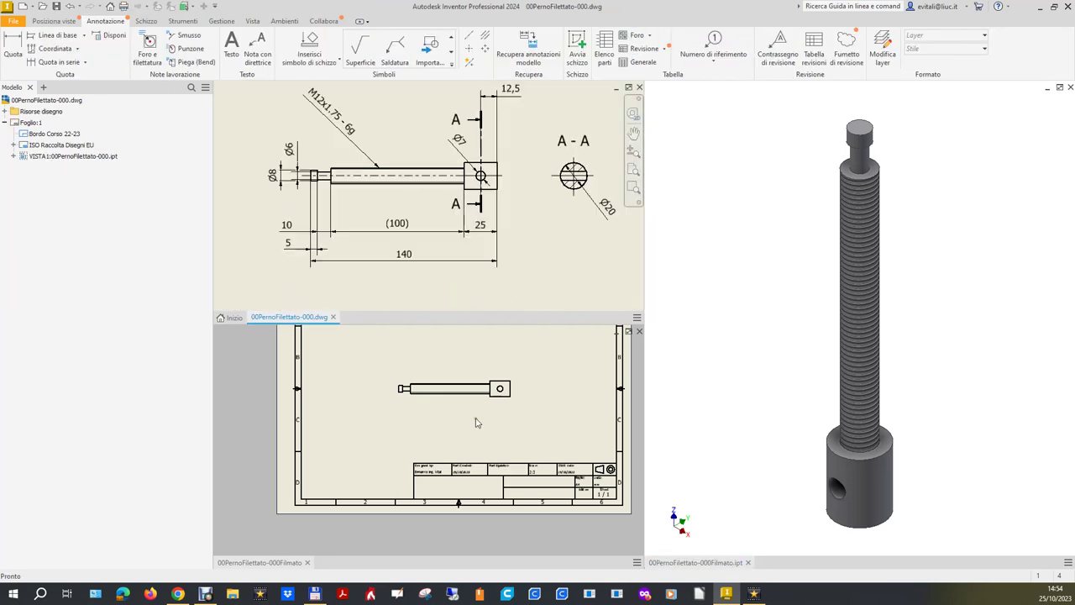
pyautogui.scroll(2, 472, 377)
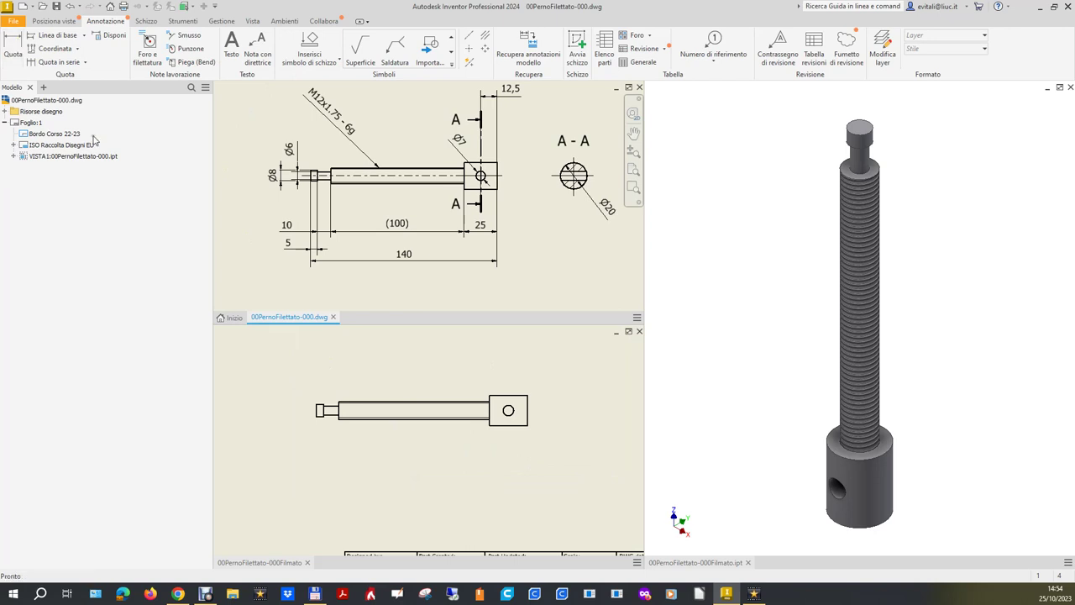
pyautogui.click(311, 377)
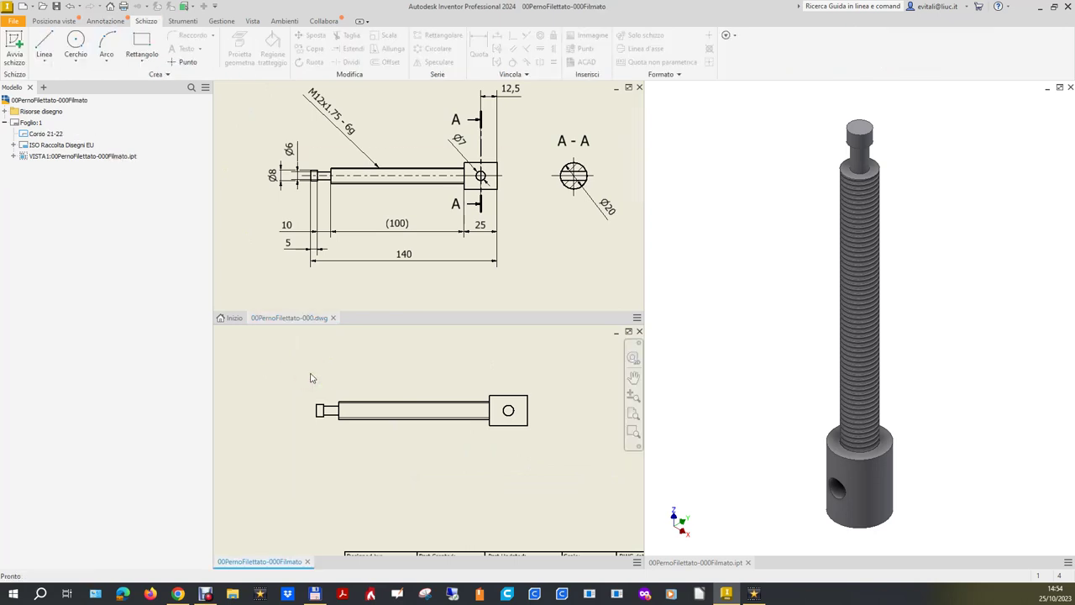
pyautogui.click(105, 21)
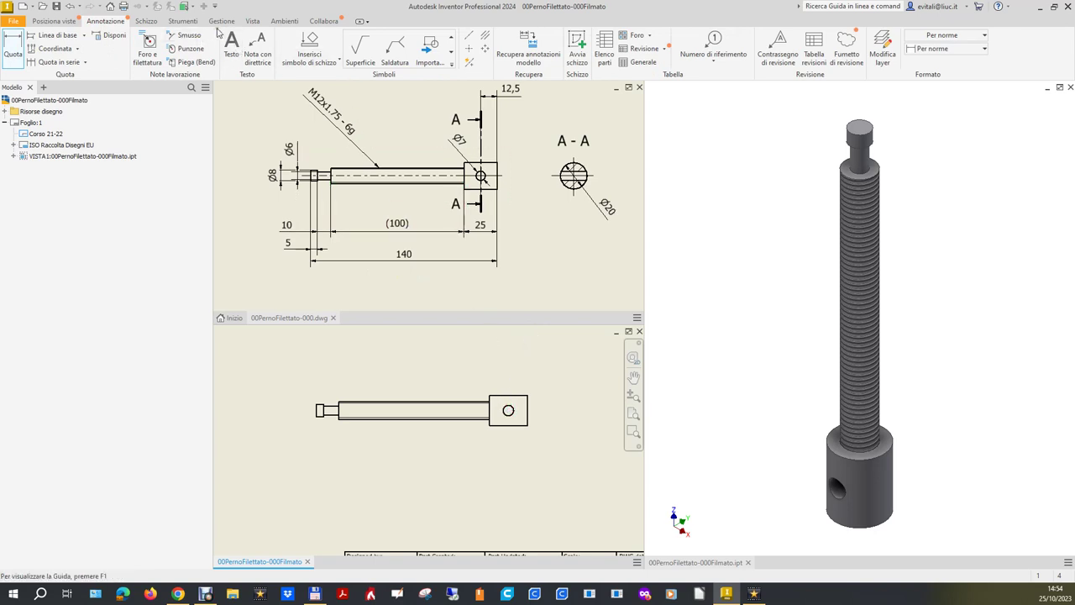
# Add a centre line through the cross hole in the base view.
pyautogui.click(468, 36)
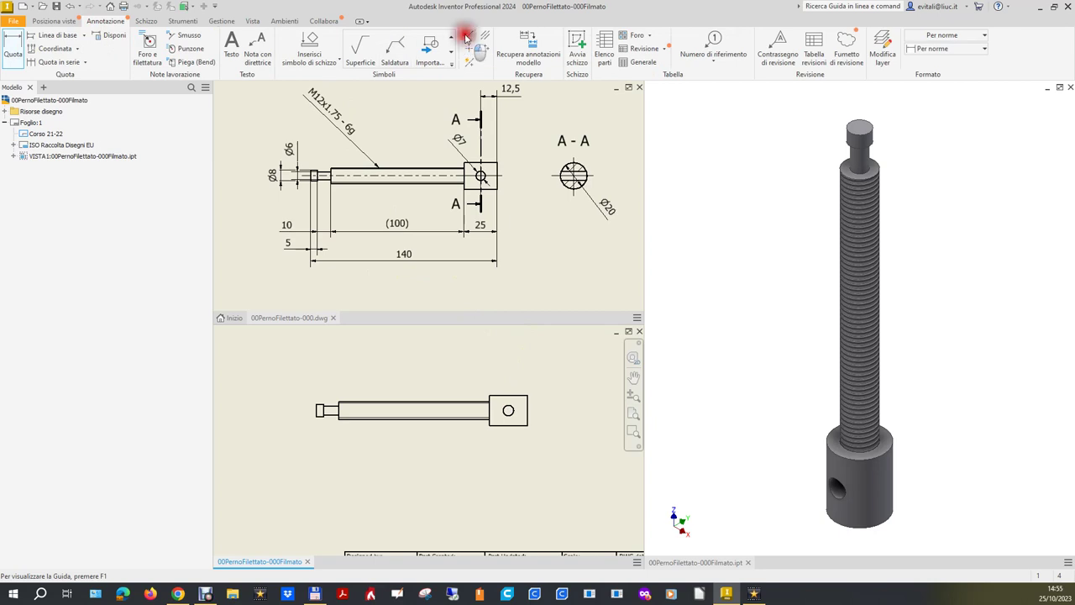
pyautogui.click(523, 434)
pyautogui.press('Escape')
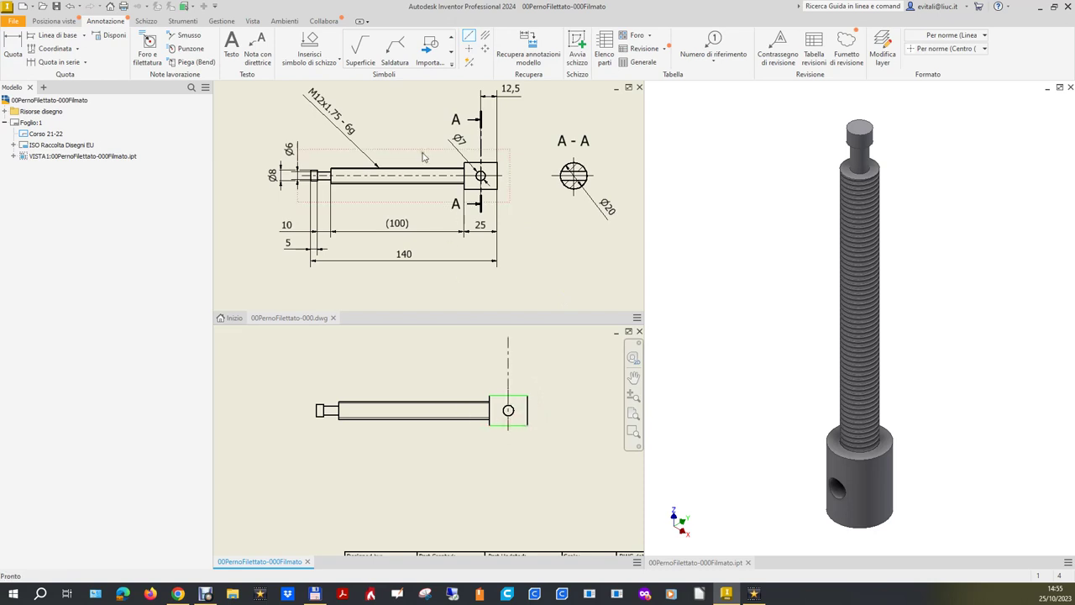
# Add a bisector centre line along the pin axis and extend it past the left end.
pyautogui.click(485, 37)
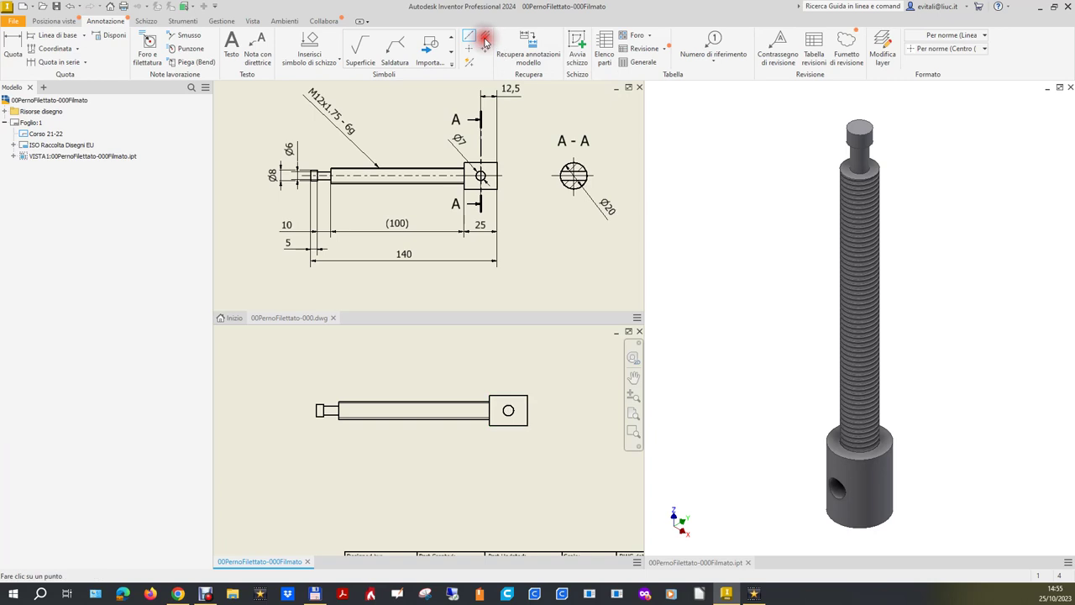
pyautogui.click(517, 395)
pyautogui.click(526, 425)
pyautogui.press('Escape')
pyautogui.click(491, 413)
pyautogui.moveTo(483, 409); pyautogui.dragTo(298, 436)
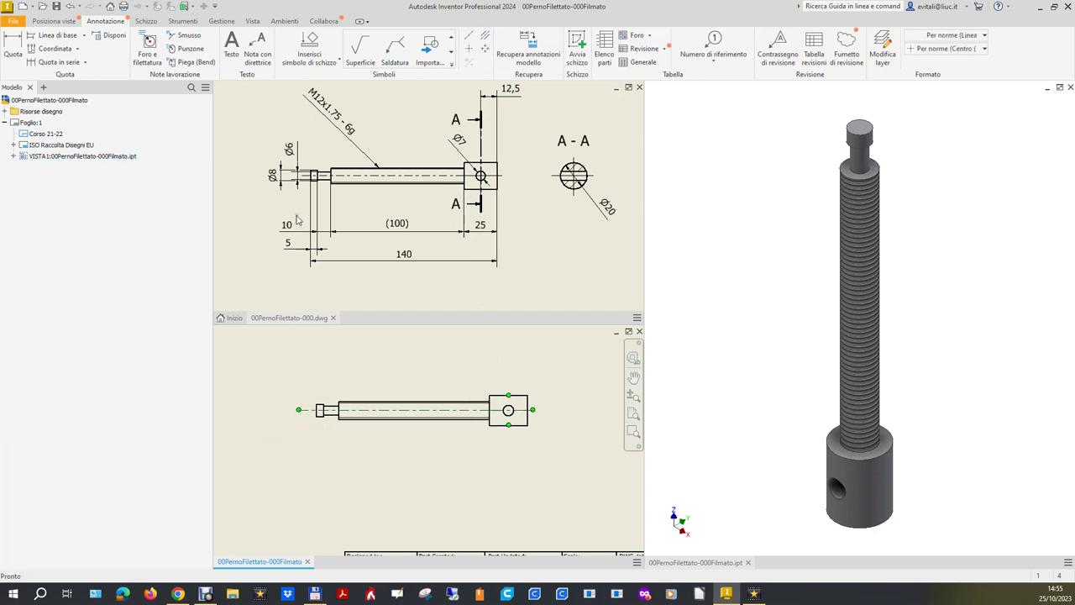
# Dimension the small end step's length as 5,00 below the pin.
pyautogui.click(15, 52)
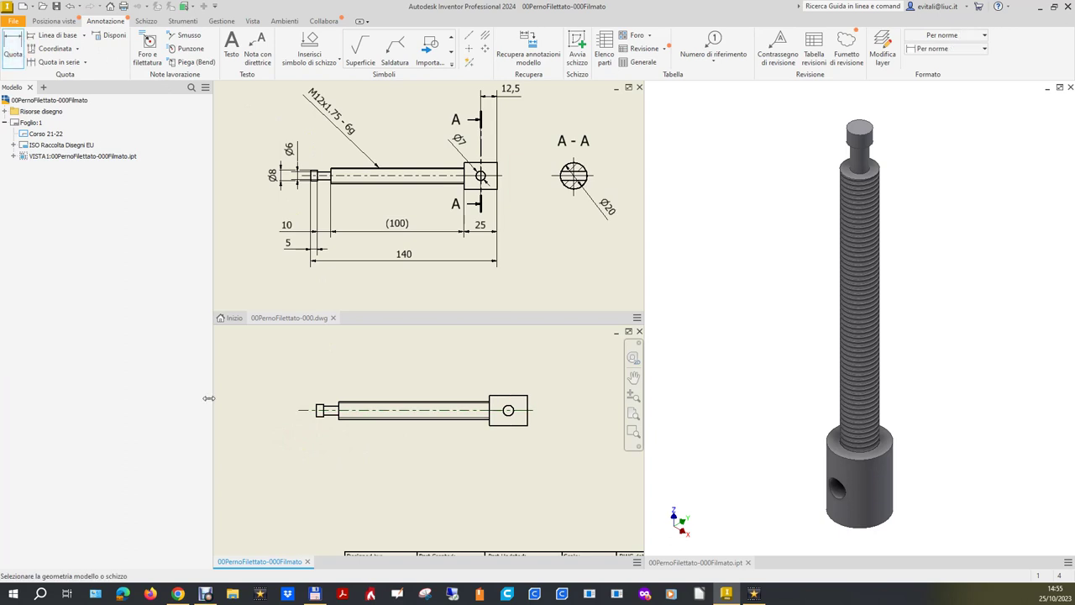
pyautogui.scroll(-2, 305, 422)
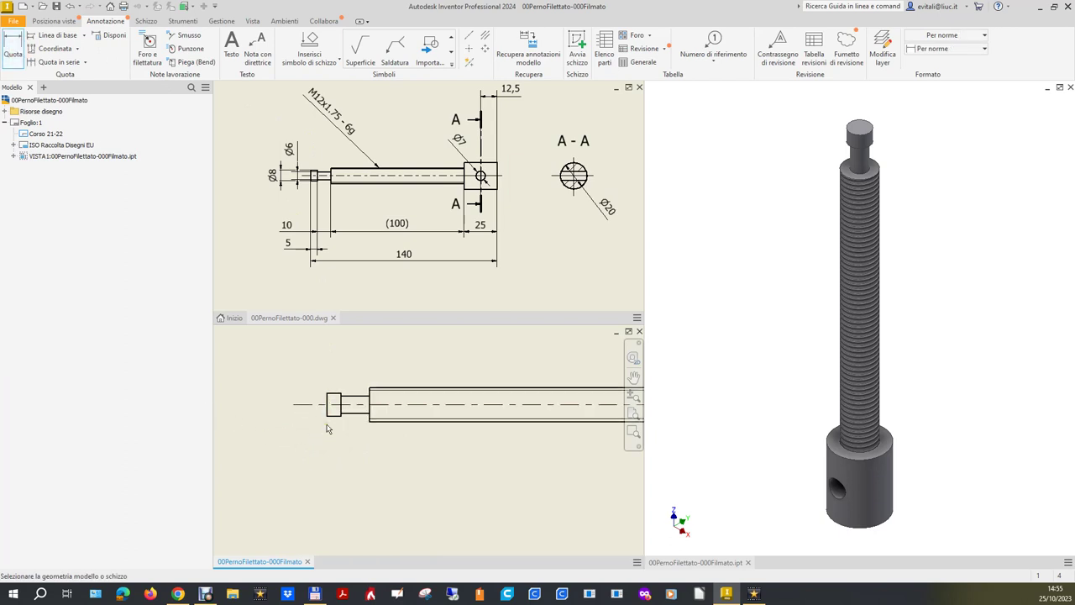
pyautogui.click(335, 417)
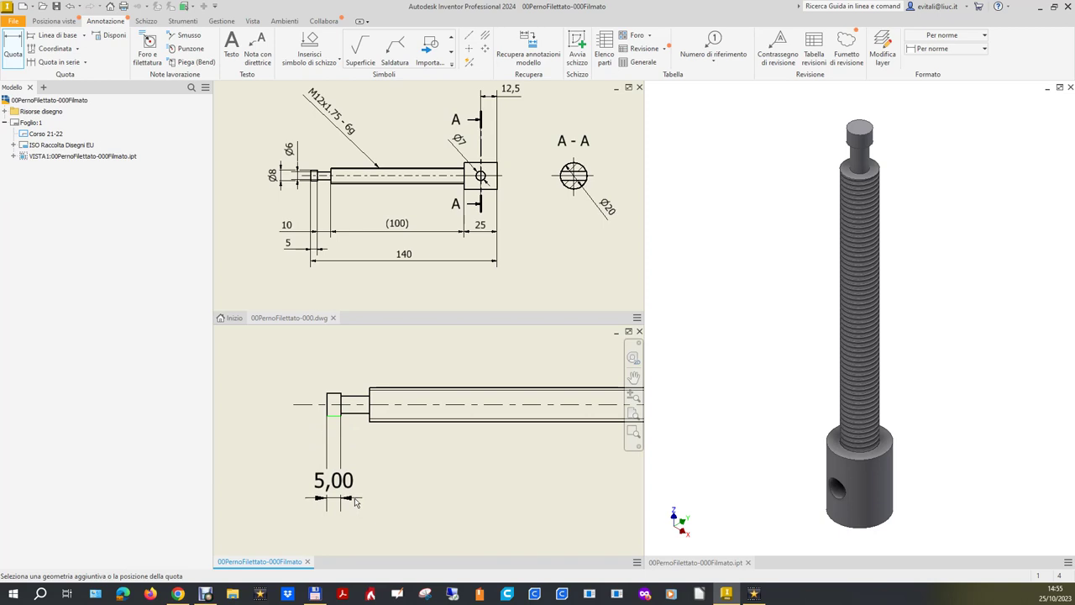
pyautogui.click(352, 494)
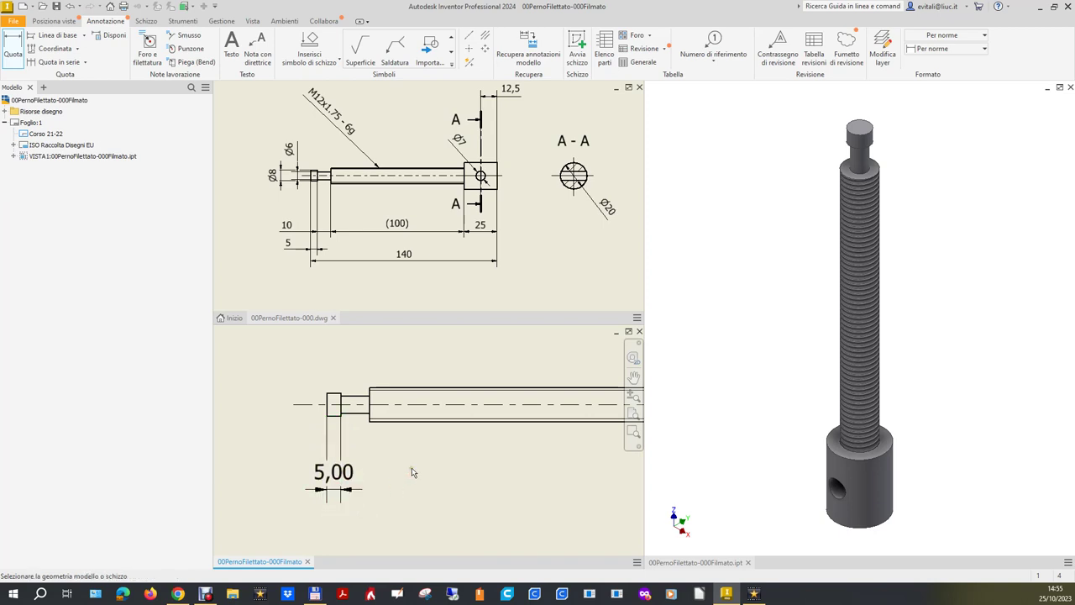
pyautogui.scroll(-2, 411, 473)
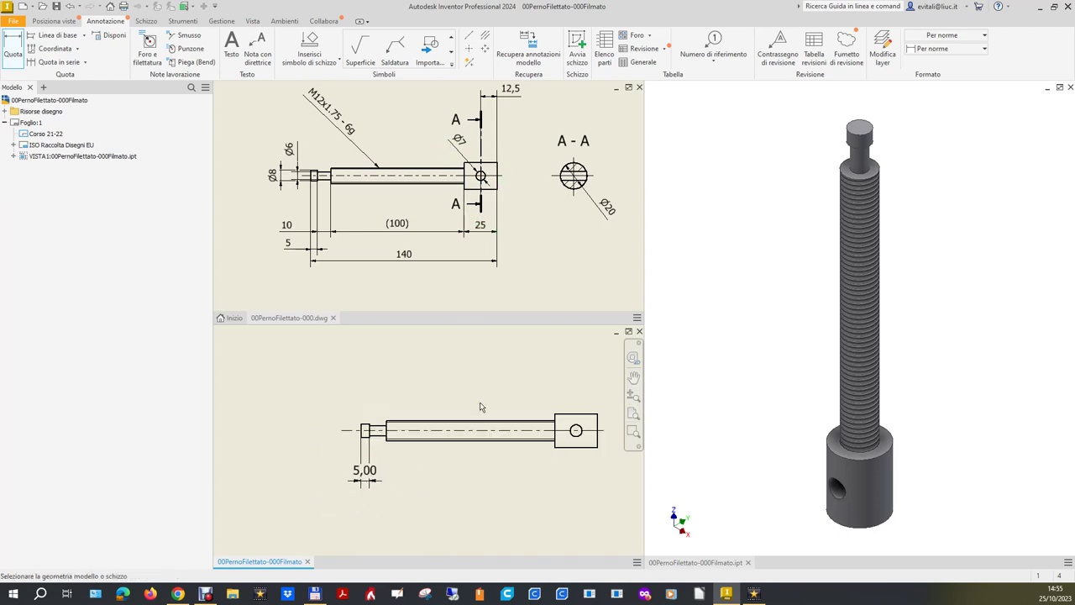
pyautogui.click(182, 26)
# Turn off trailing zeros in the Default (ISO) dimension style so 5,00 reads 5.
pyautogui.click(212, 26)
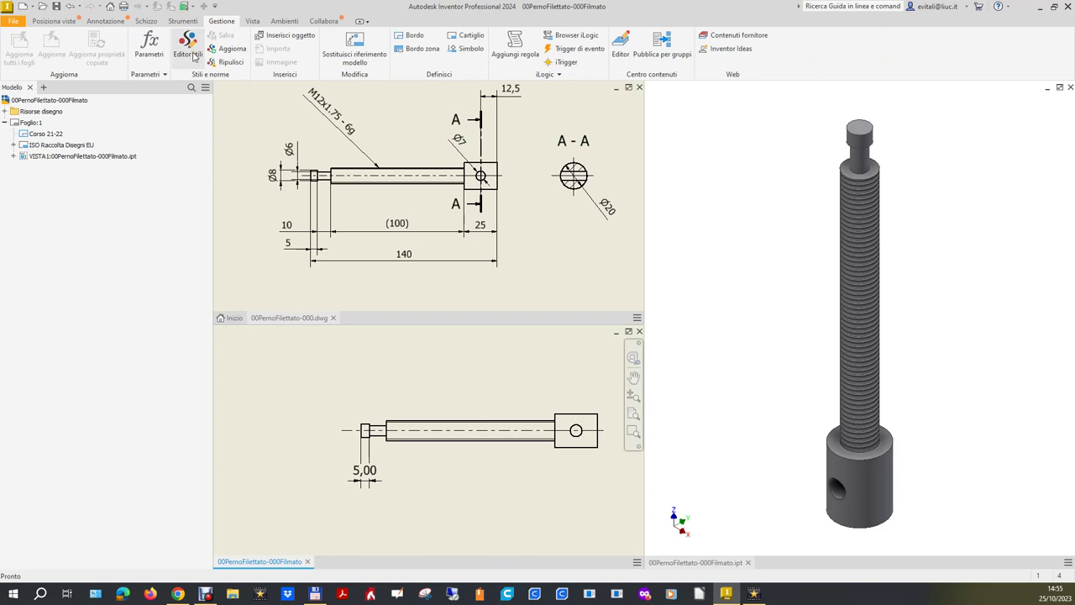
pyautogui.click(193, 55)
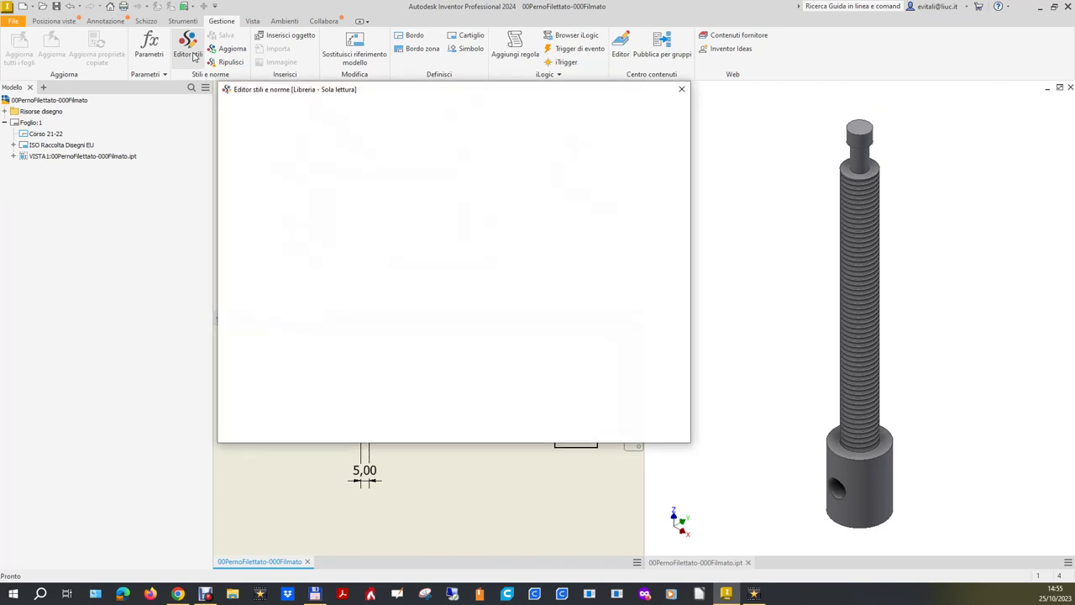
pyautogui.click(598, 213)
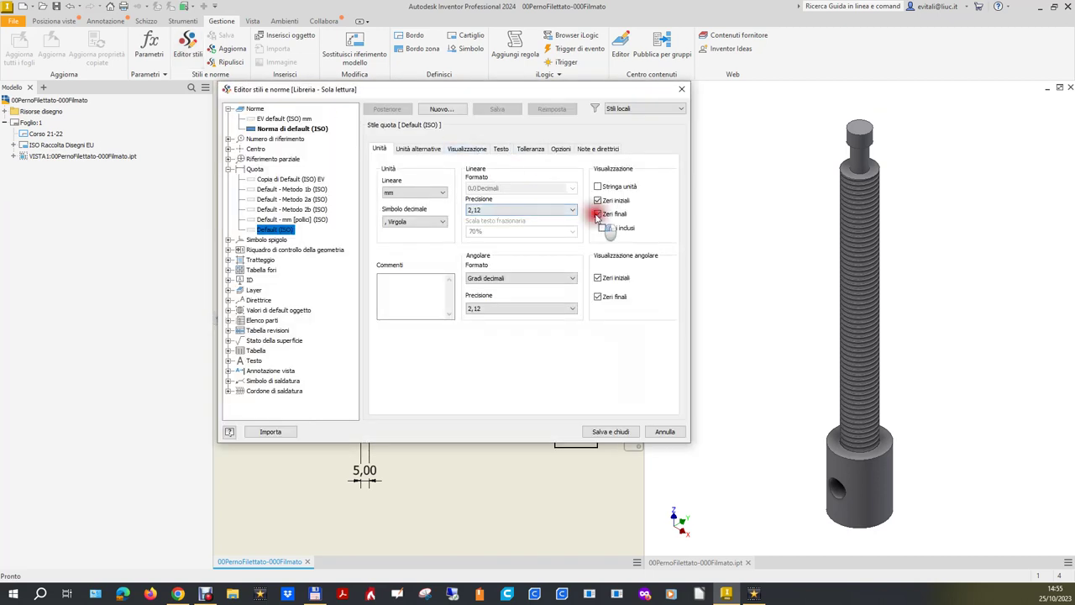
pyautogui.click(595, 433)
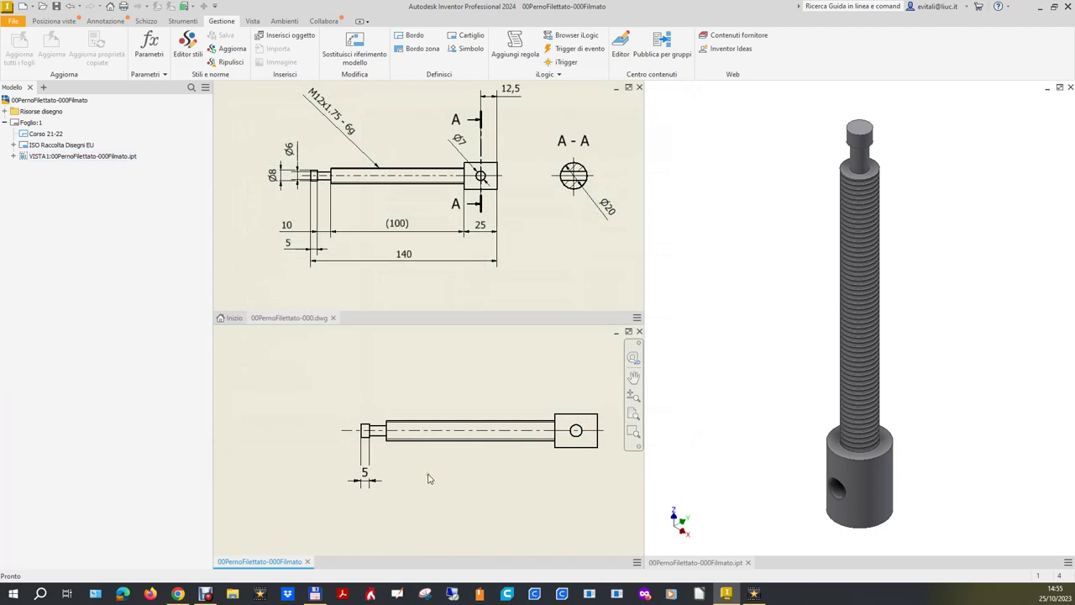
pyautogui.scroll(5, 365, 479)
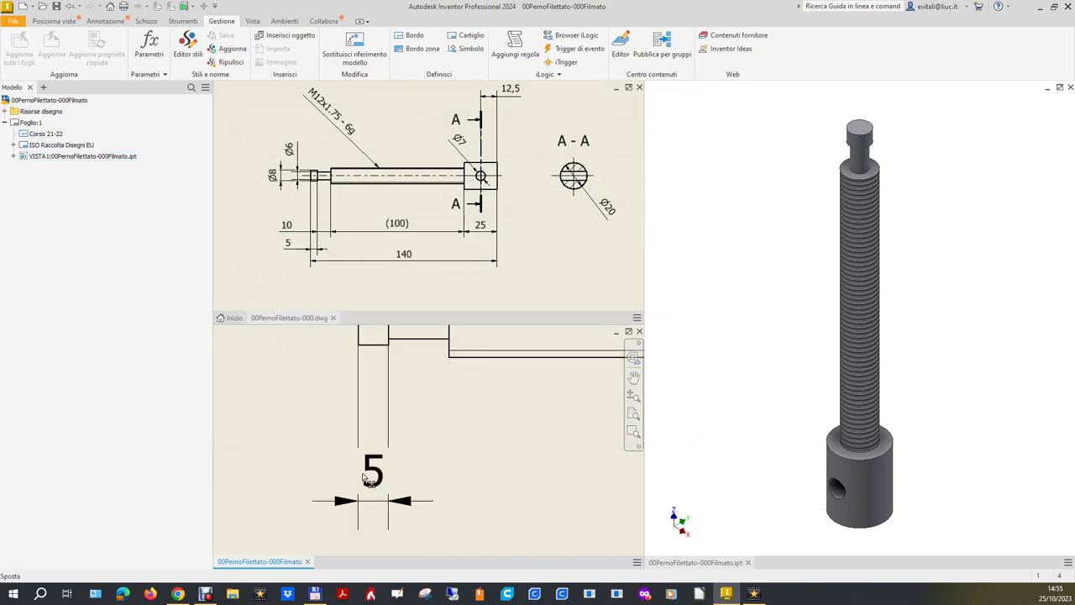
# Shift the 5 dimension text outside its extension lines and dimension the step edge as 10.
pyautogui.moveTo(372, 466); pyautogui.dragTo(311, 479)
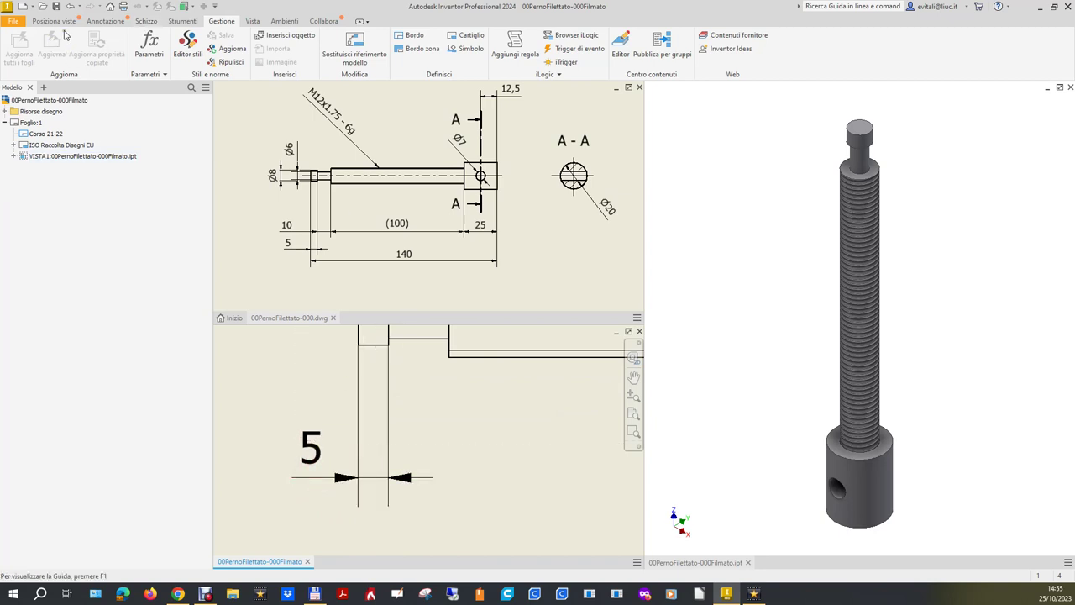
pyautogui.click(104, 21)
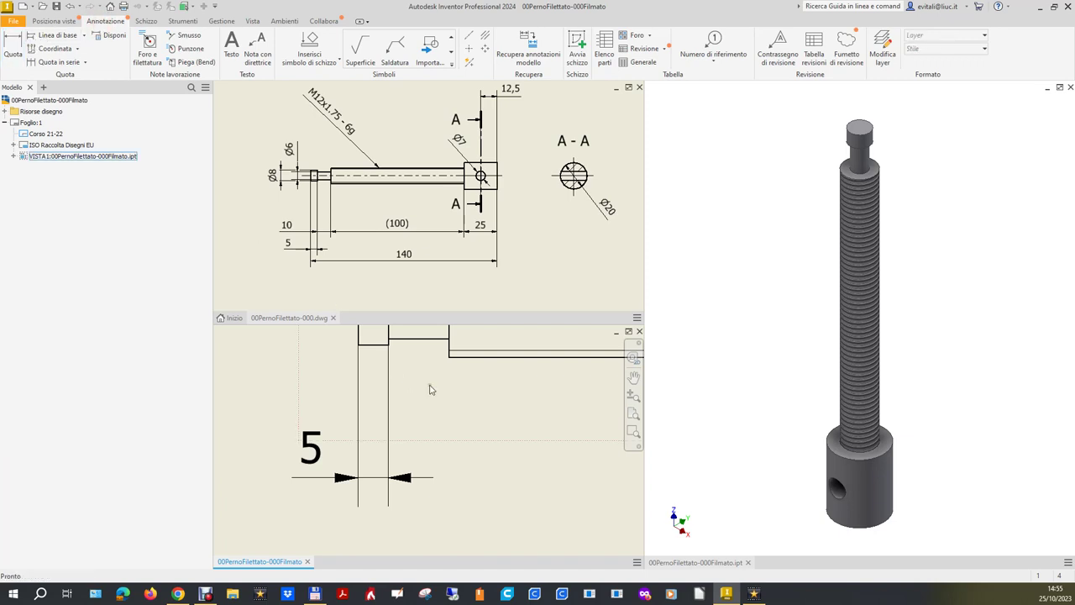
pyautogui.click(424, 339)
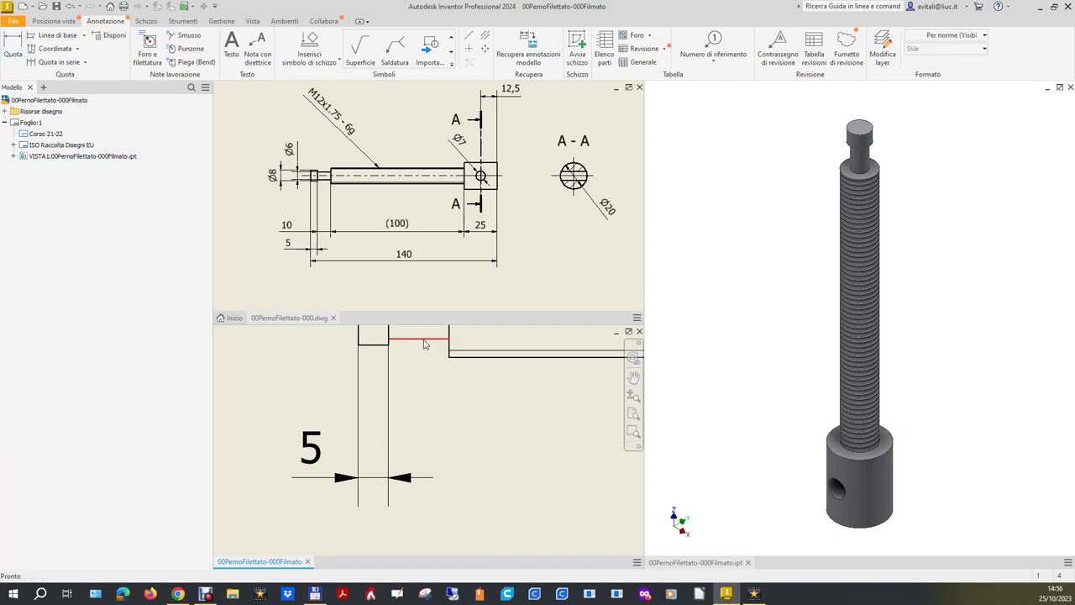
pyautogui.click(13, 46)
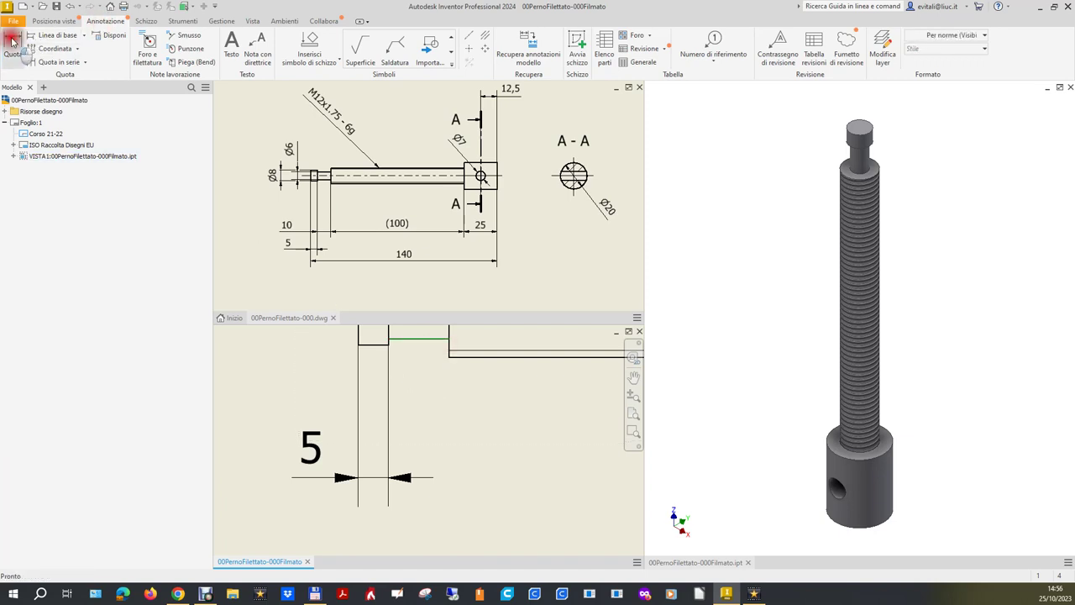
pyautogui.click(437, 339)
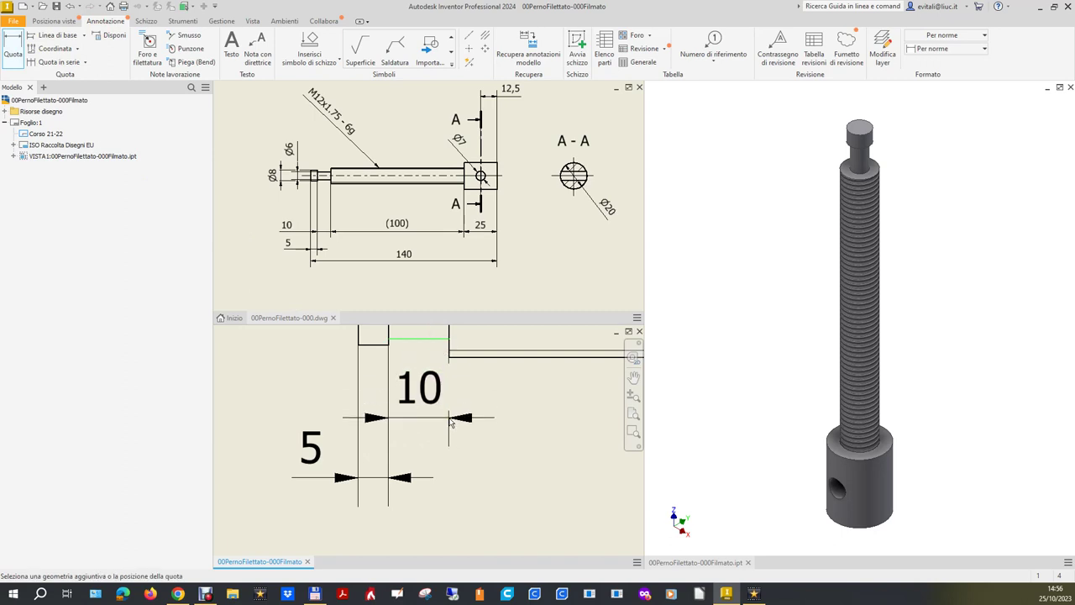
pyautogui.click(450, 425)
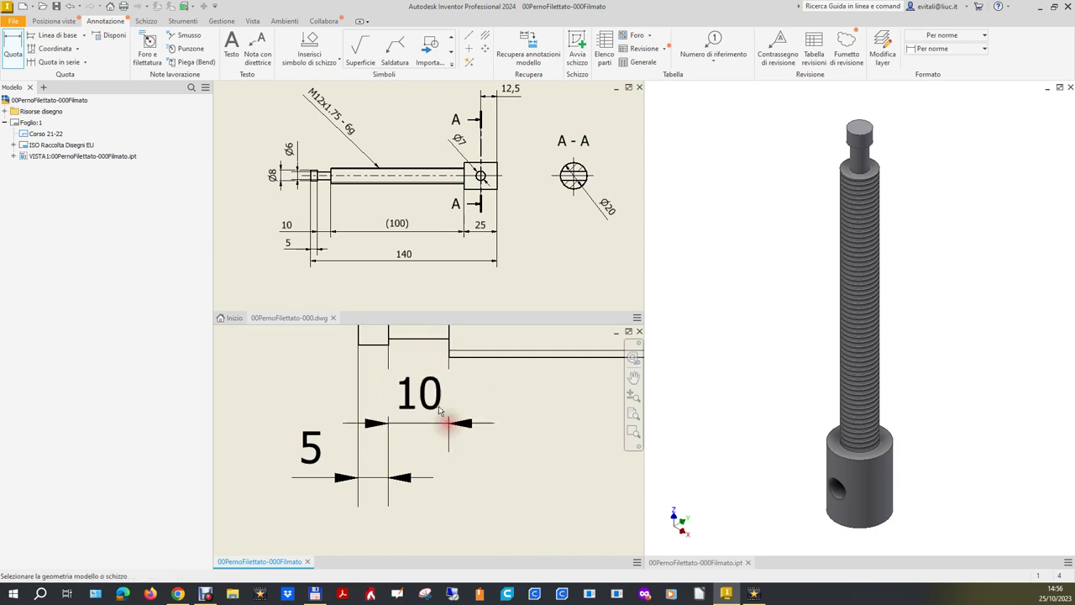
pyautogui.press('Escape')
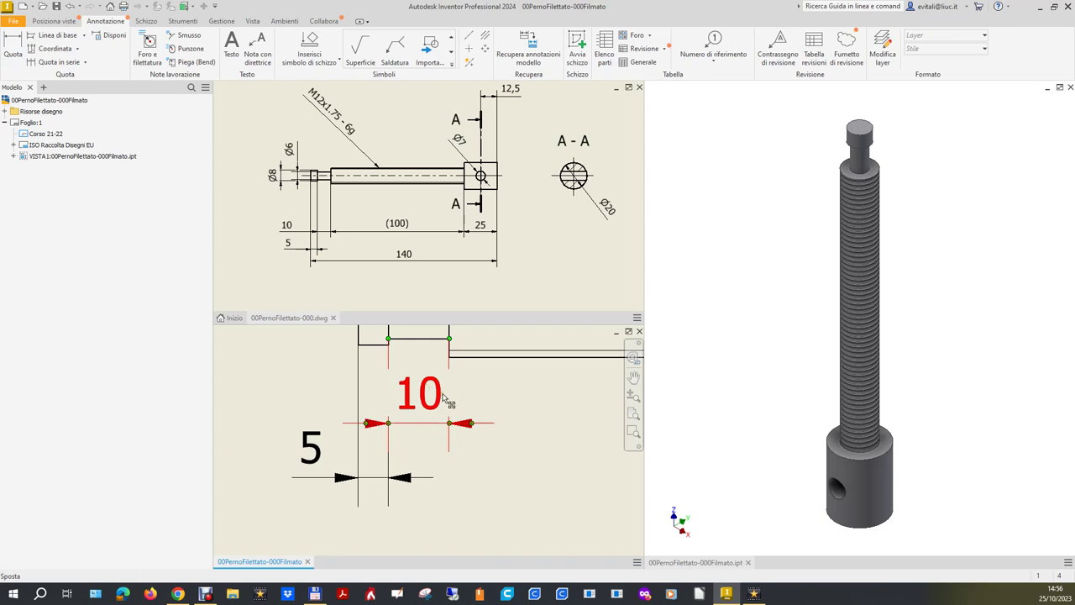
# Dimension the threaded shaft as 100 and the head length as 25.
pyautogui.scroll(-2, 404, 514)
pyautogui.scroll(-2, 403, 514)
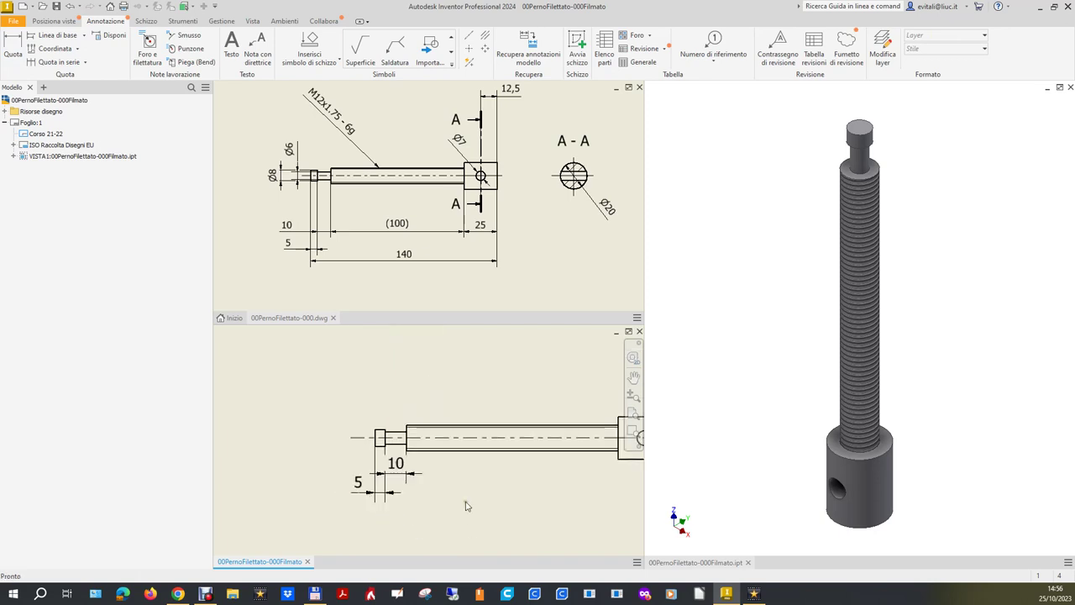
pyautogui.click(13, 49)
pyautogui.click(556, 450)
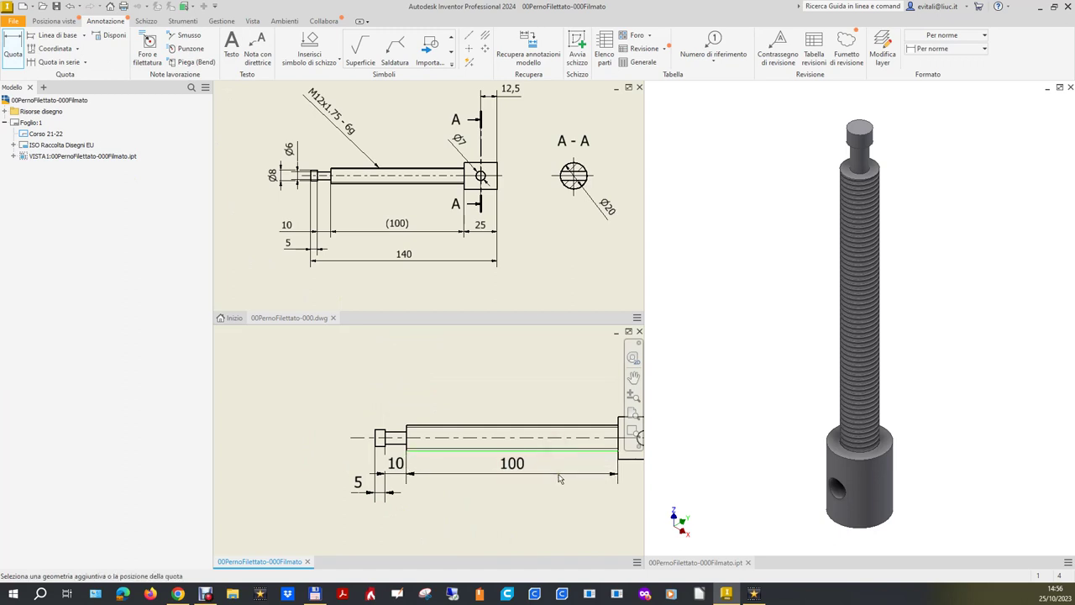
pyautogui.click(560, 478)
pyautogui.scroll(3, 515, 453)
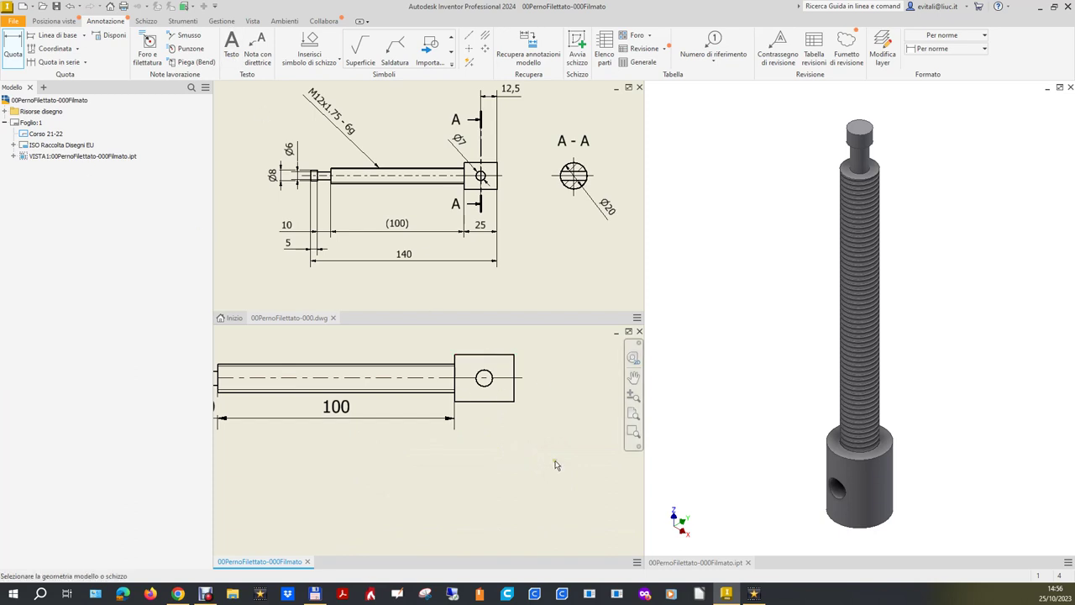
pyautogui.click(502, 401)
pyautogui.click(506, 422)
# Line up the 25 and 100 dimensions with the 5 below the view.
pyautogui.moveTo(483, 413); pyautogui.dragTo(483, 433)
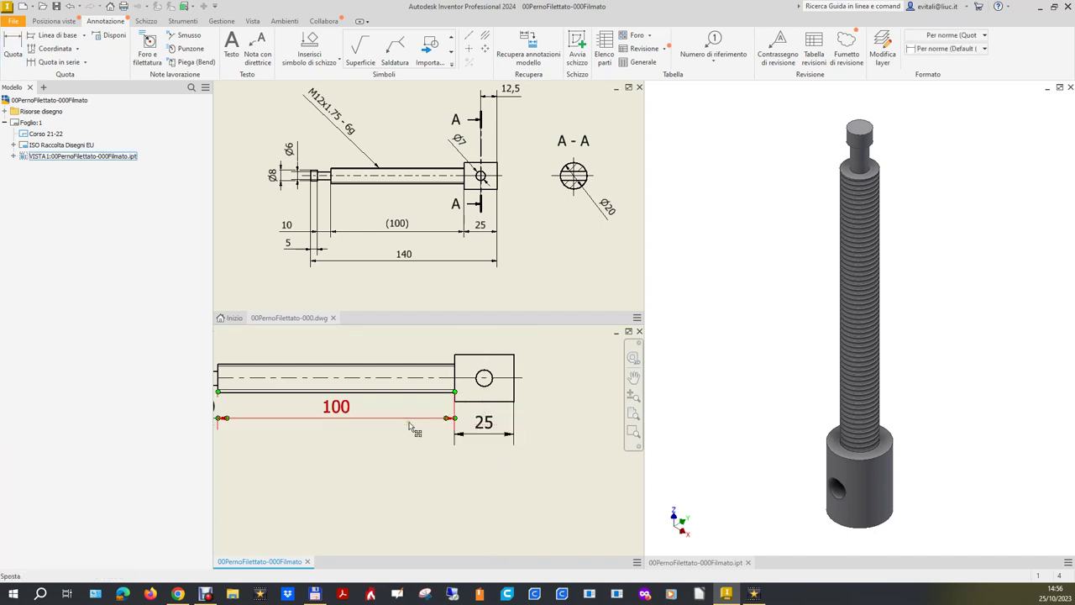
pyautogui.moveTo(350, 412); pyautogui.dragTo(346, 436)
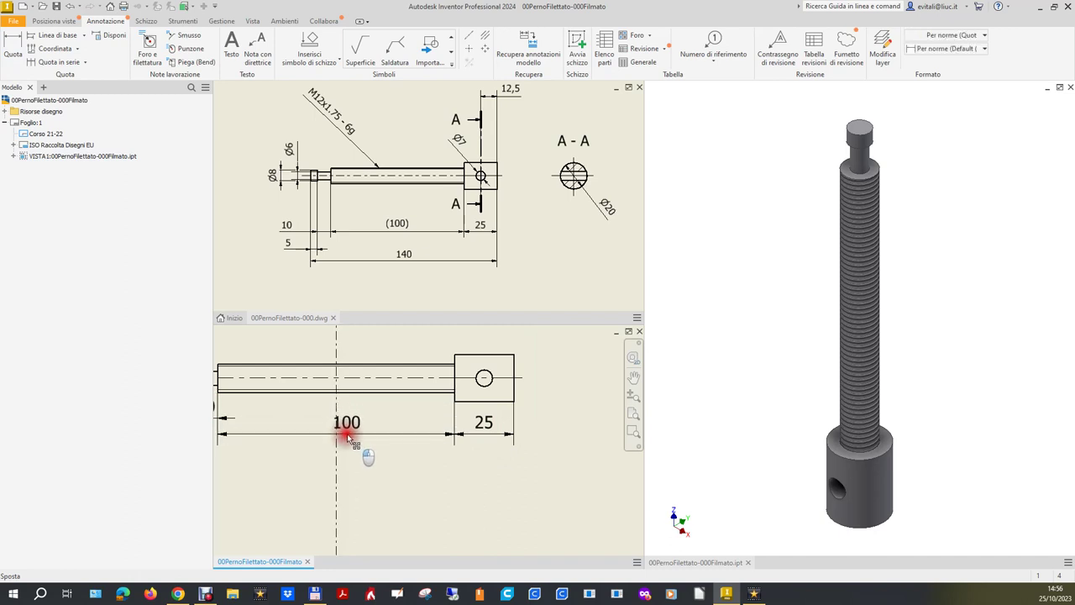
pyautogui.moveTo(347, 437); pyautogui.dragTo(347, 433)
pyautogui.scroll(-2, 601, 450)
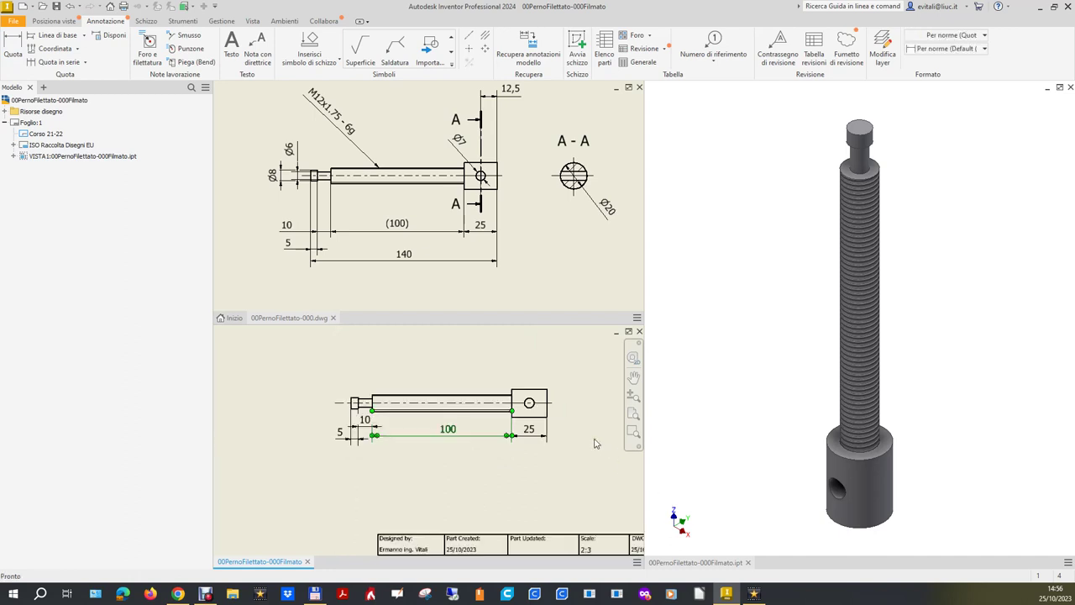
pyautogui.click(447, 474)
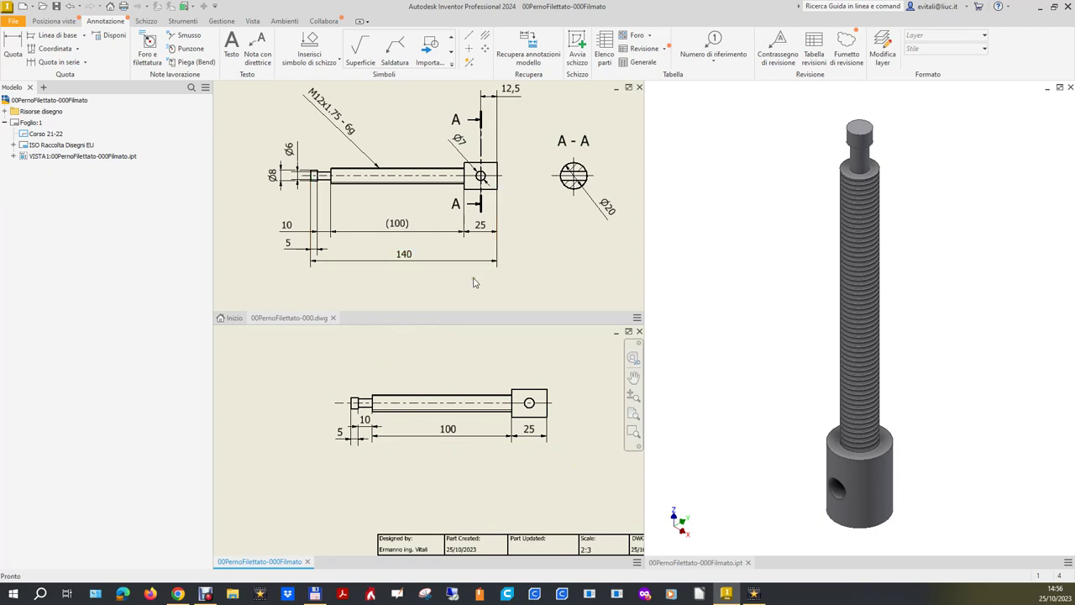
pyautogui.click(13, 46)
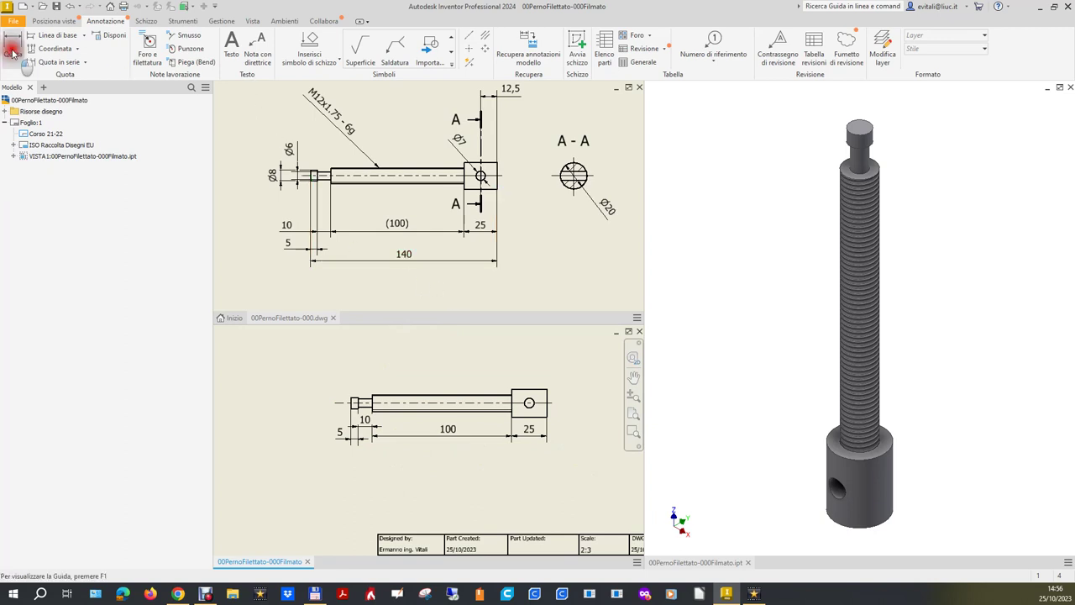
# Dimension the pin's left end diameters as Ø8 and Ø6.
pyautogui.scroll(5, 355, 405)
pyautogui.click(347, 399)
pyautogui.scroll(-2, 298, 408)
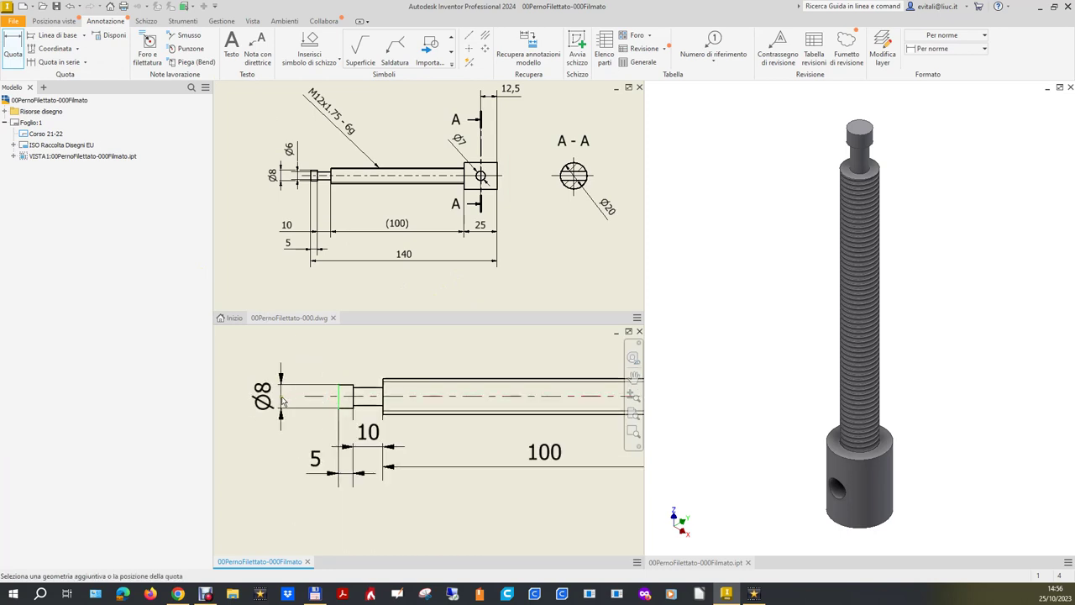
pyautogui.click(261, 401)
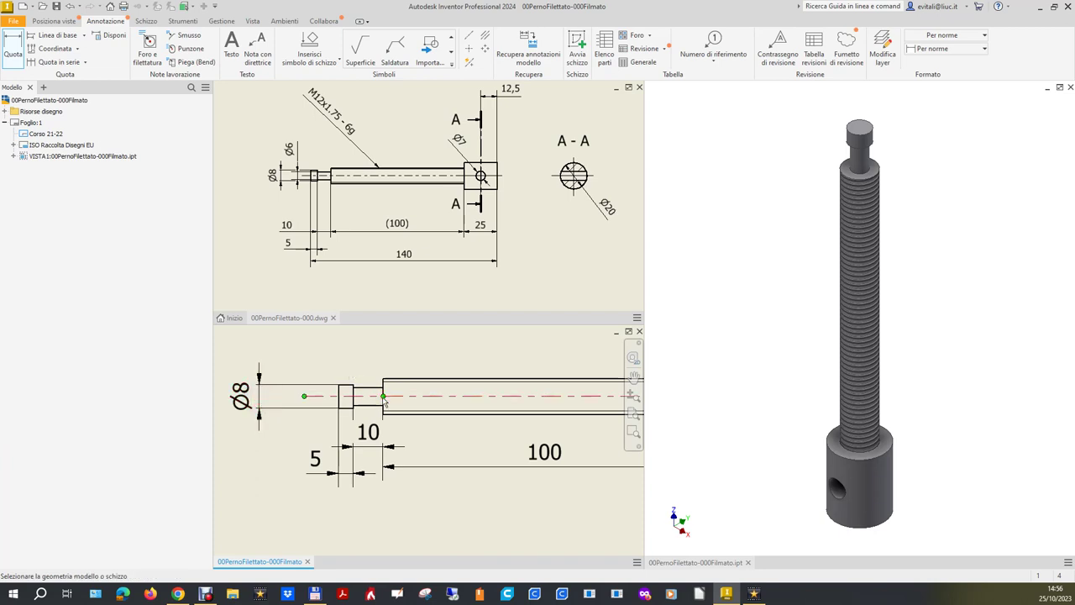
pyautogui.click(363, 409)
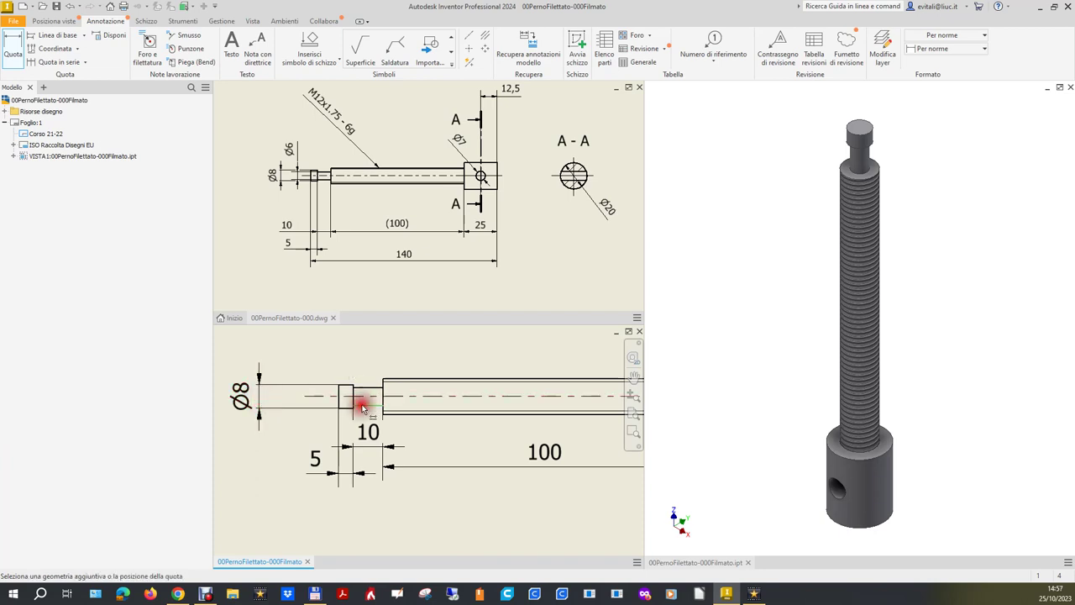
pyautogui.click(367, 391)
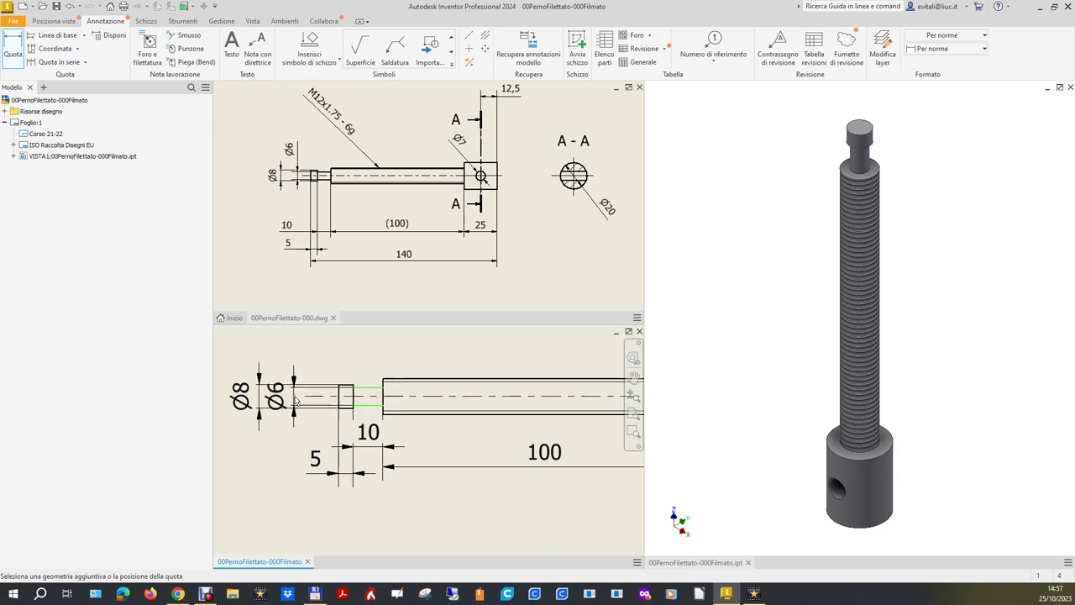
pyautogui.click(294, 400)
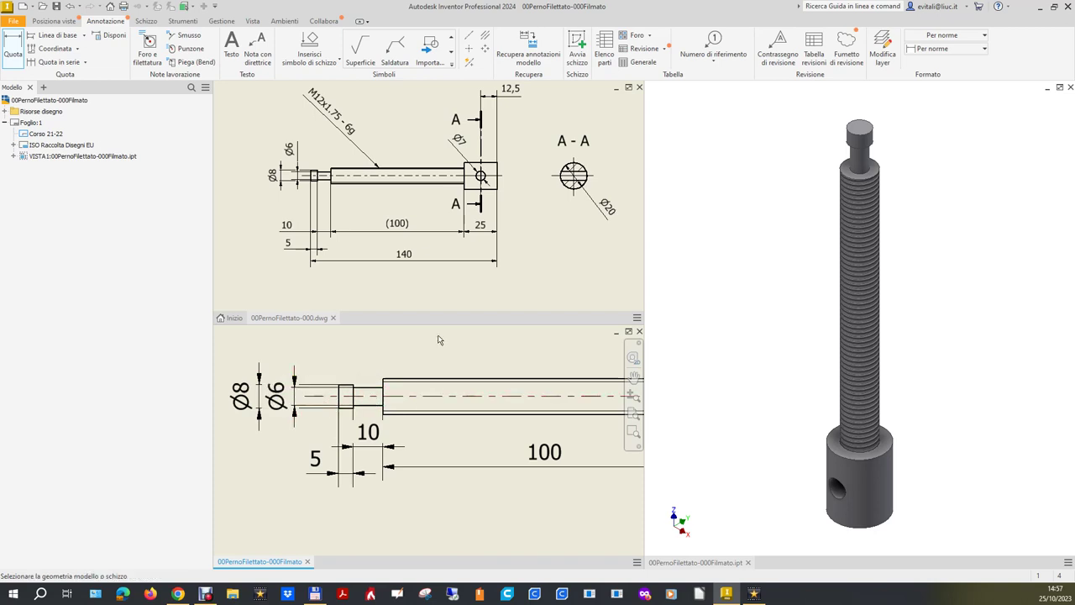
# Dimension the cross hole as Ø7 and add a centre mark to it.
pyautogui.scroll(3, 273, 382)
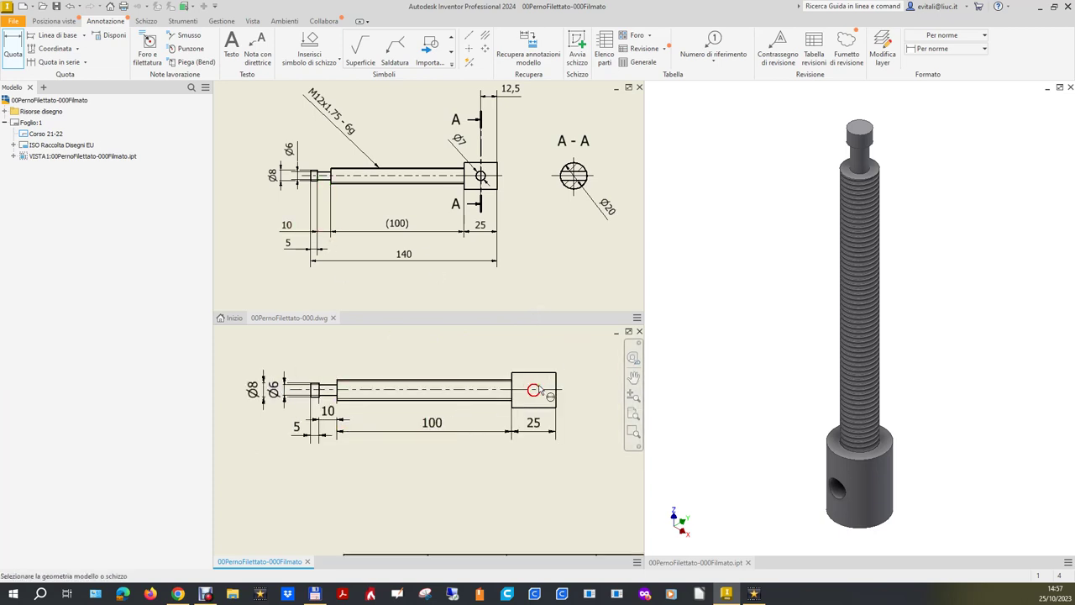
pyautogui.click(538, 390)
pyautogui.click(562, 351)
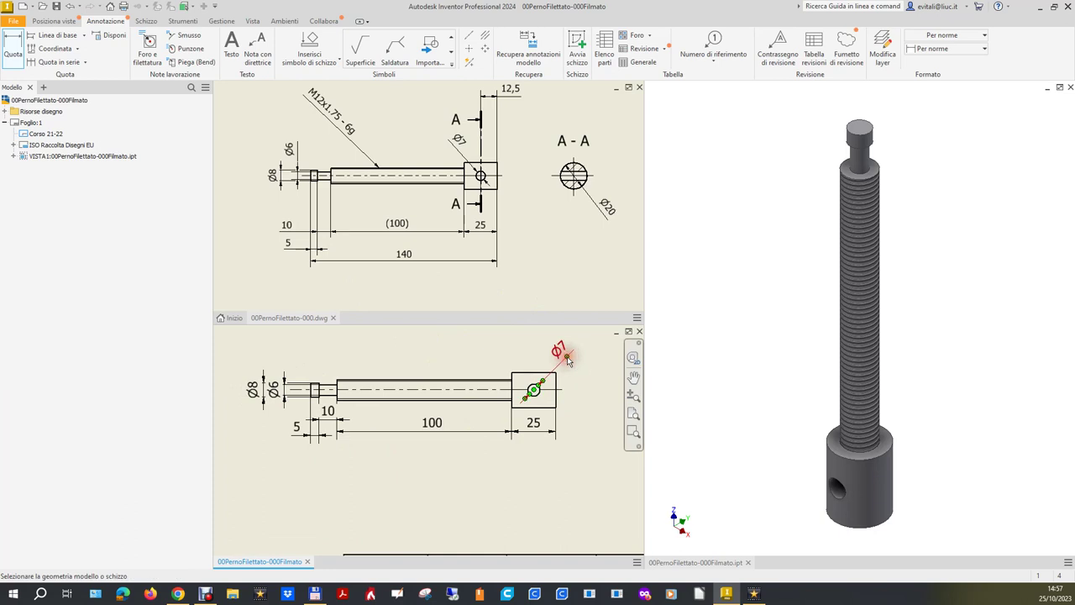
pyautogui.rightClick(531, 353)
pyautogui.click(516, 374)
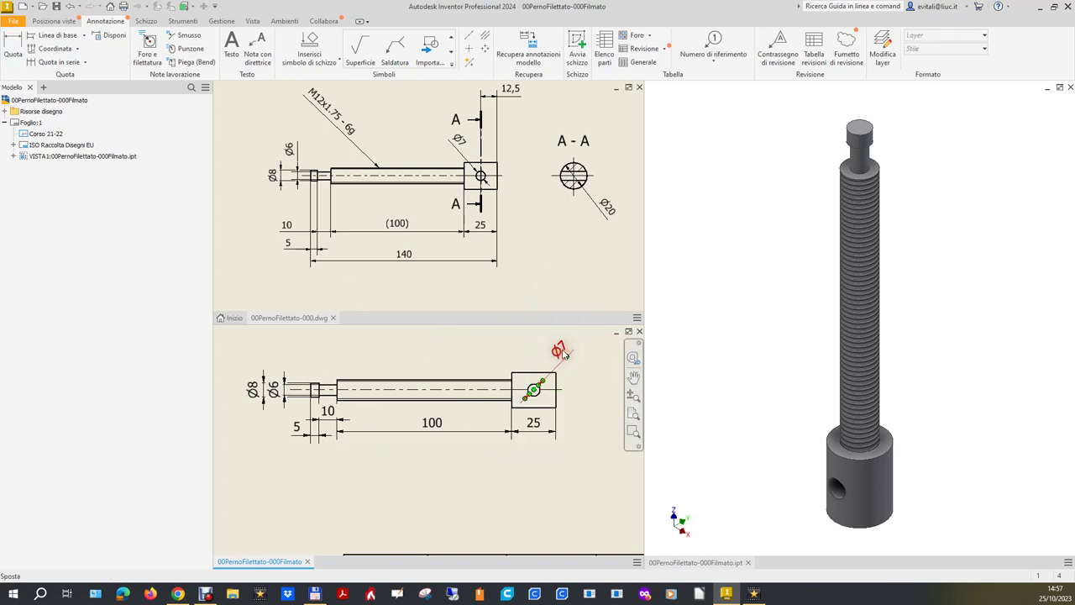
pyautogui.click(469, 49)
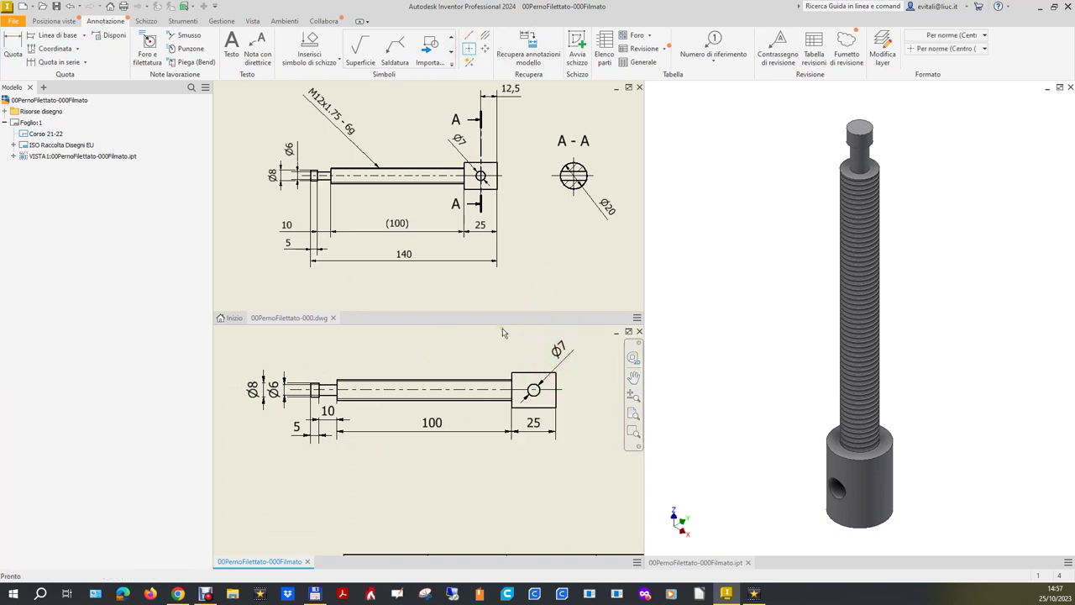
pyautogui.click(521, 379)
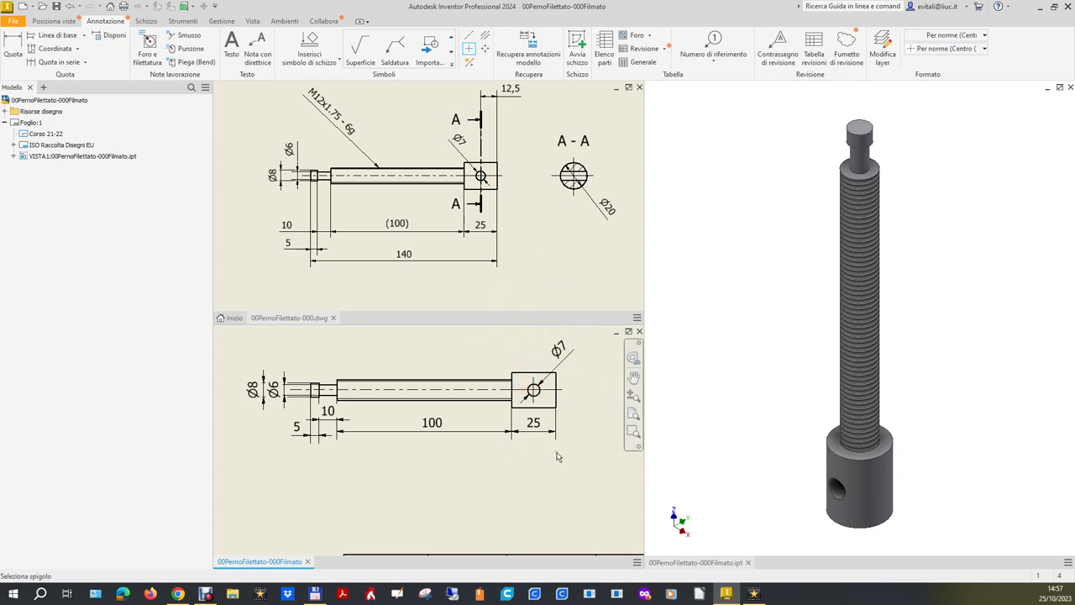
pyautogui.scroll(-2, 571, 454)
pyautogui.scroll(3, 584, 437)
# Place a 12,5 dimension from the hole centre to the head's end, above the head.
pyautogui.press('d')
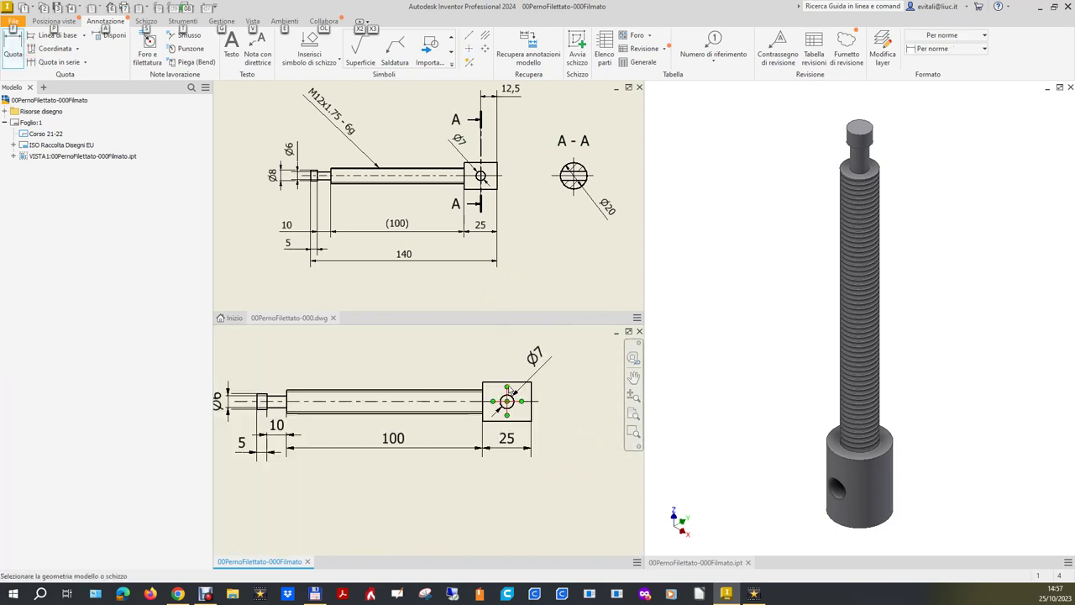
pyautogui.scroll(2, 506, 398)
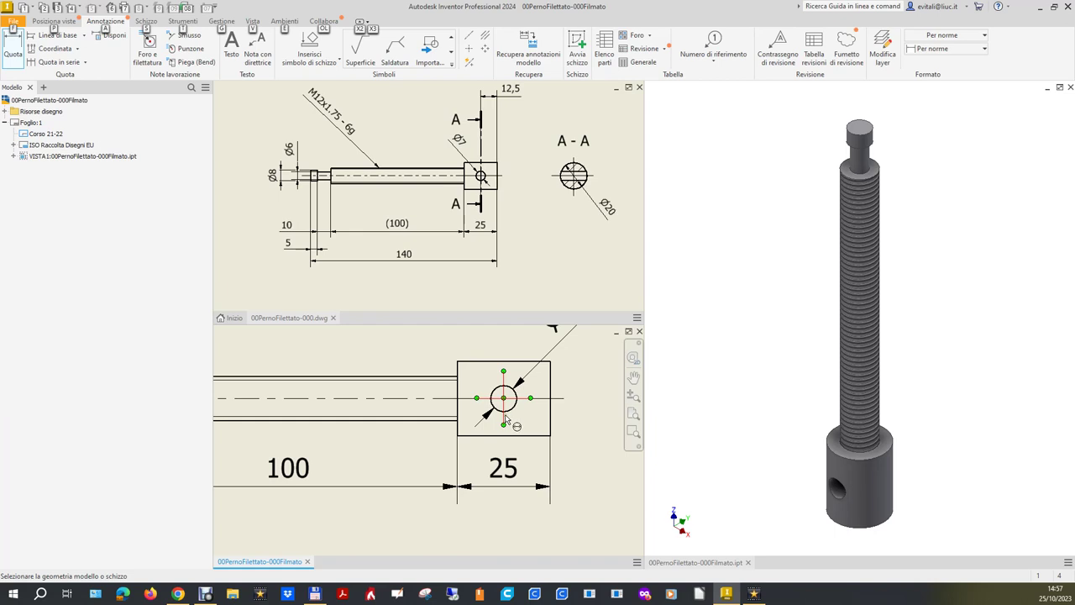
pyautogui.click(507, 420)
pyautogui.scroll(-1, 546, 420)
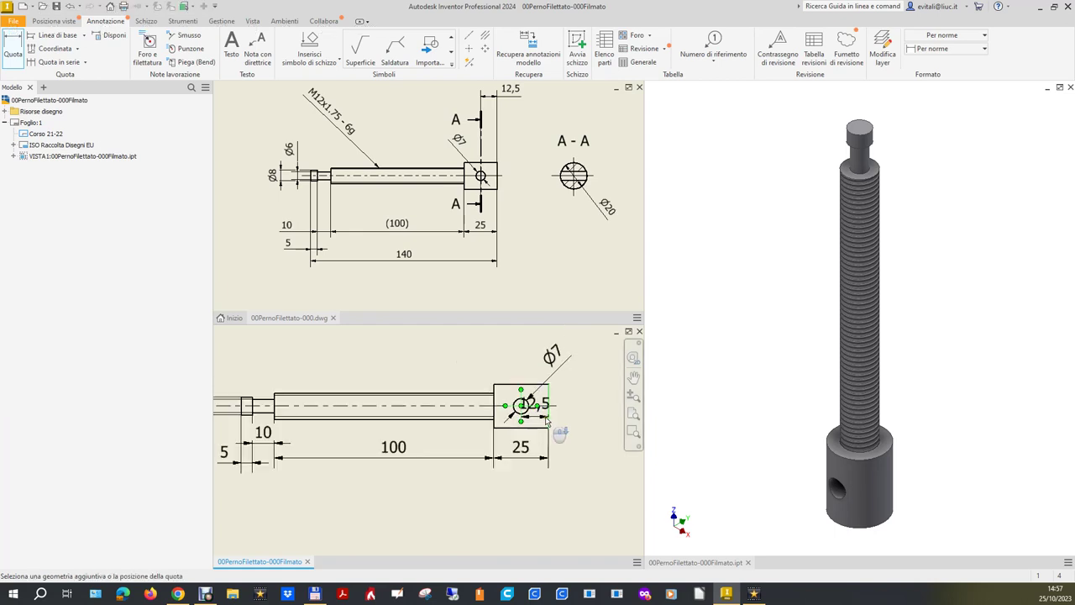
pyautogui.scroll(-3, 546, 420)
pyautogui.click(533, 382)
pyautogui.scroll(3, 534, 372)
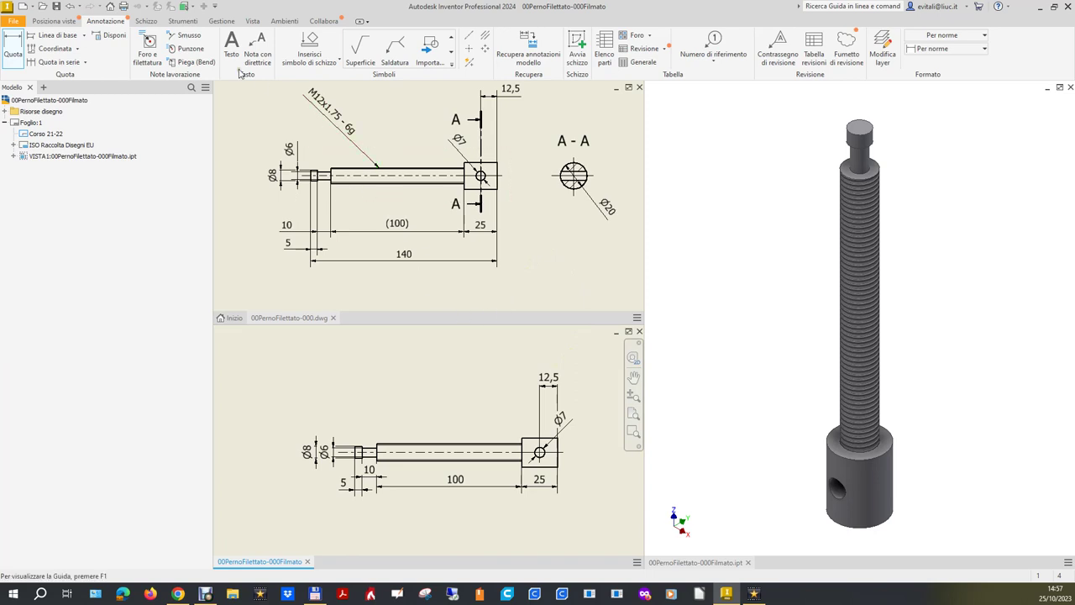
pyautogui.click(148, 50)
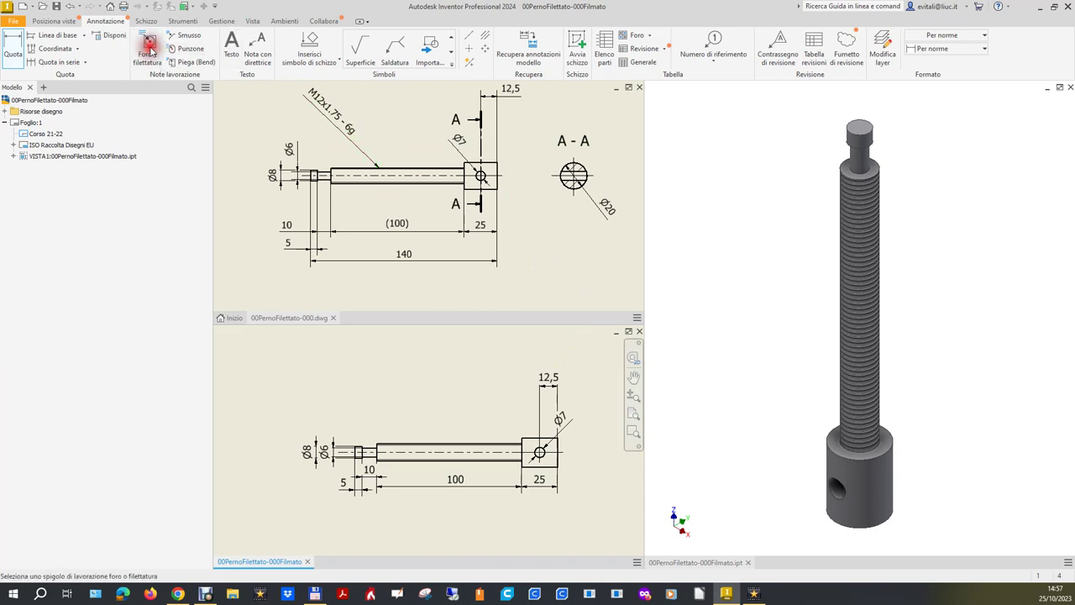
# Label the threaded shaft in the lower view with an M12x1.75 - 6g thread note above it.
pyautogui.click(454, 443)
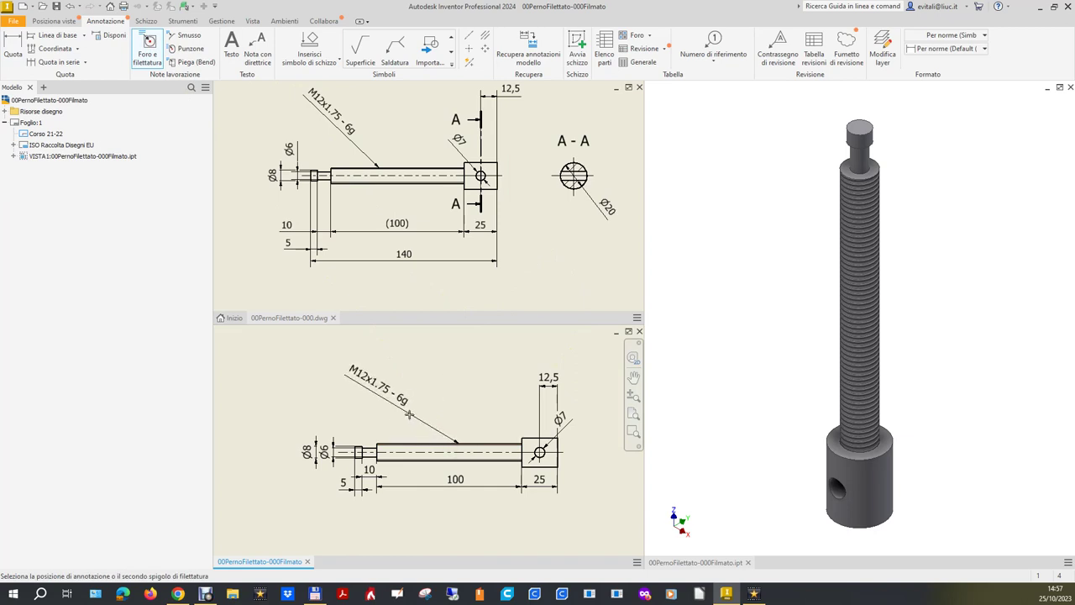
pyautogui.click(409, 414)
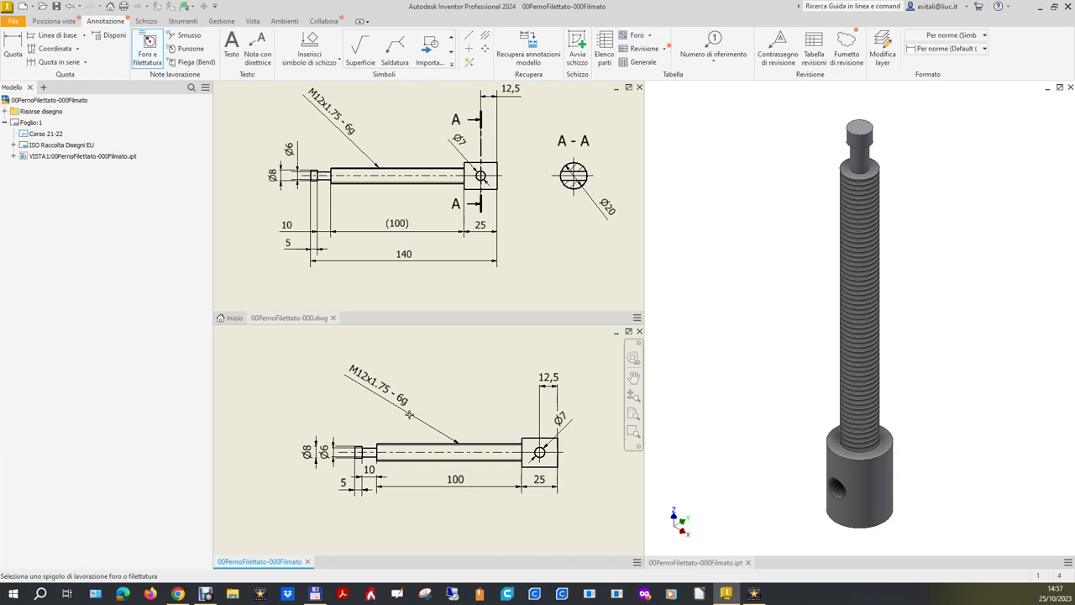
pyautogui.scroll(3, 409, 414)
pyautogui.press('Escape')
pyautogui.click(54, 21)
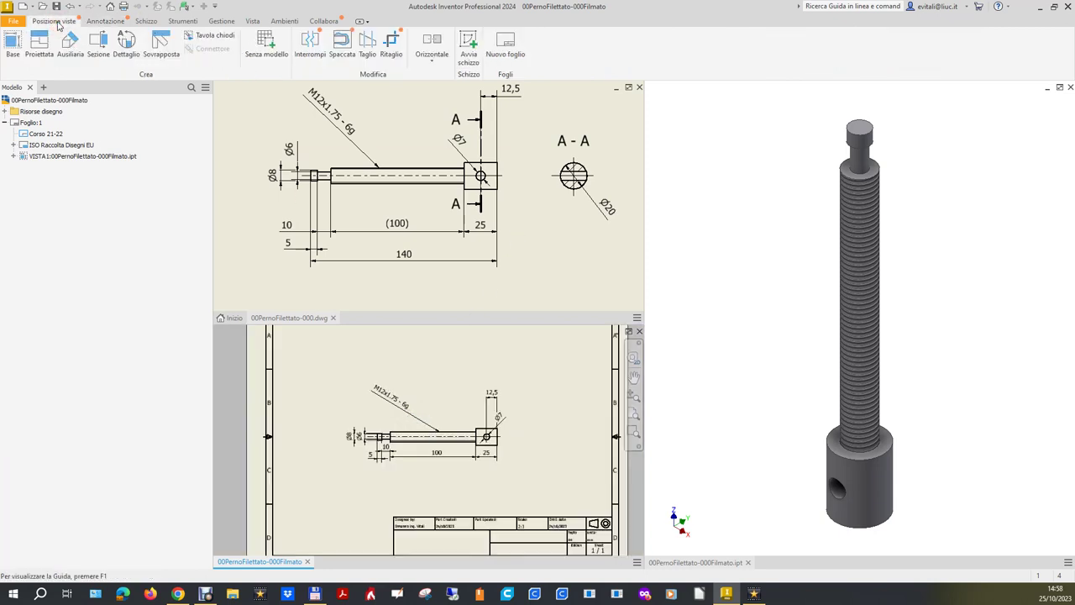
# Cut section A-A with a vertical line through the cross hole and place it right of the pin at 2:3.
pyautogui.click(98, 44)
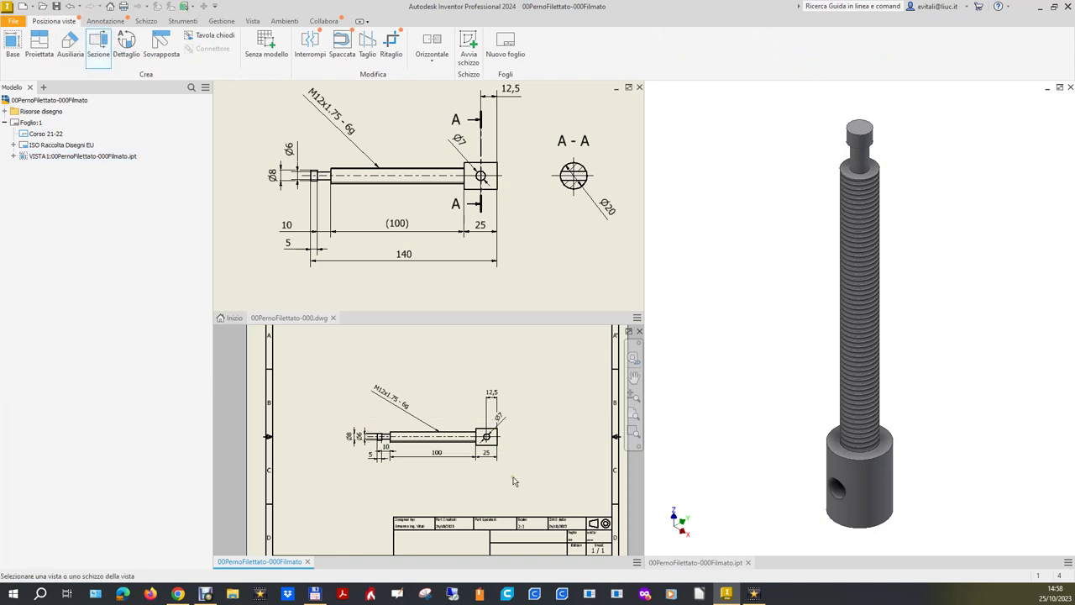
pyautogui.scroll(-5, 515, 481)
pyautogui.scroll(5, 467, 454)
pyautogui.click(460, 399)
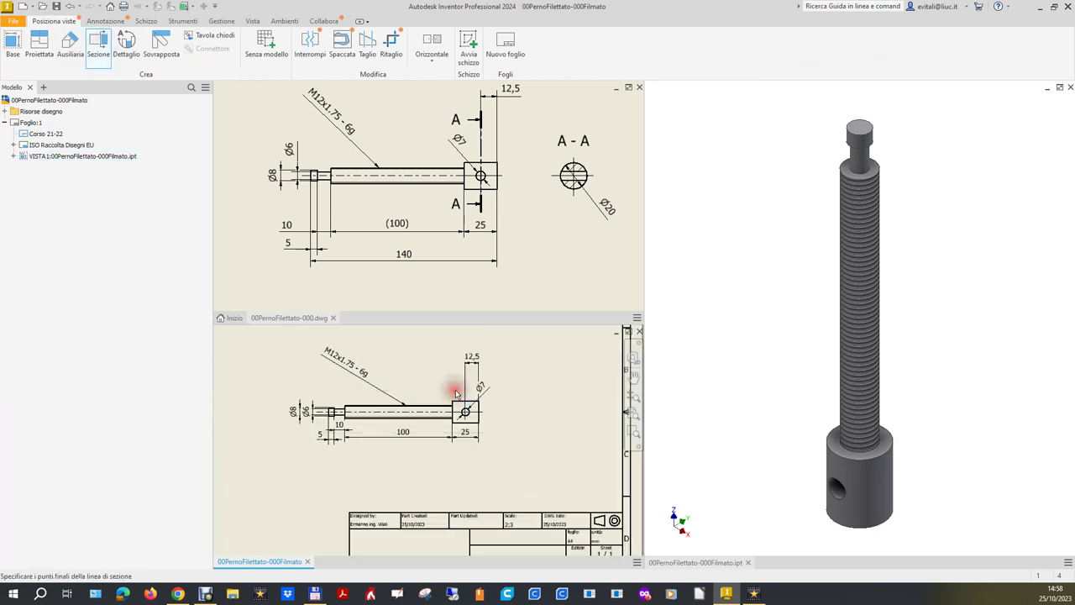
pyautogui.click(466, 450)
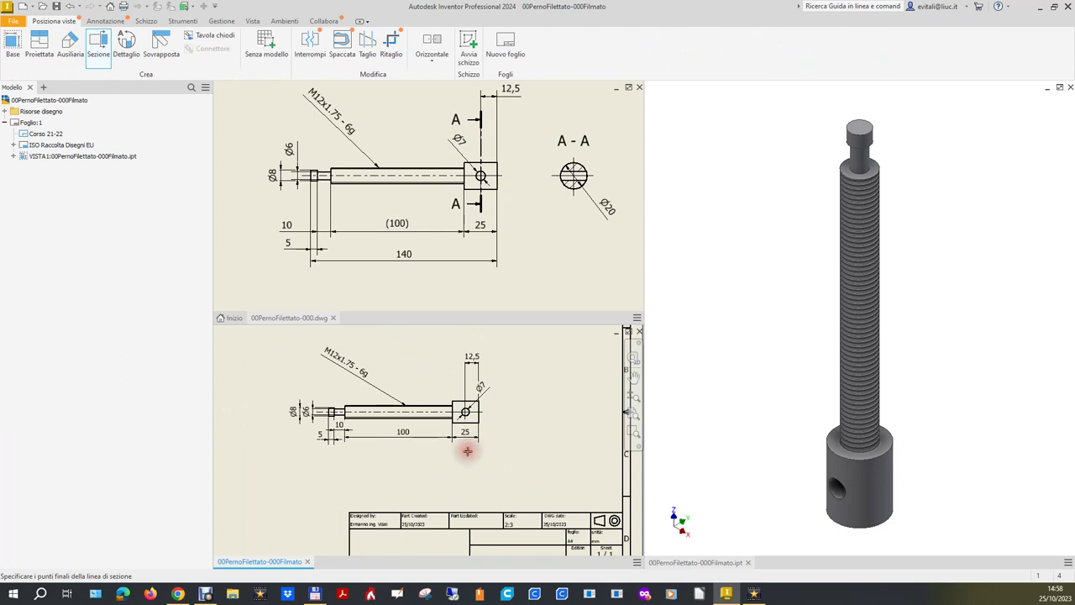
pyautogui.click(465, 339)
pyautogui.rightClick(513, 344)
pyautogui.click(547, 344)
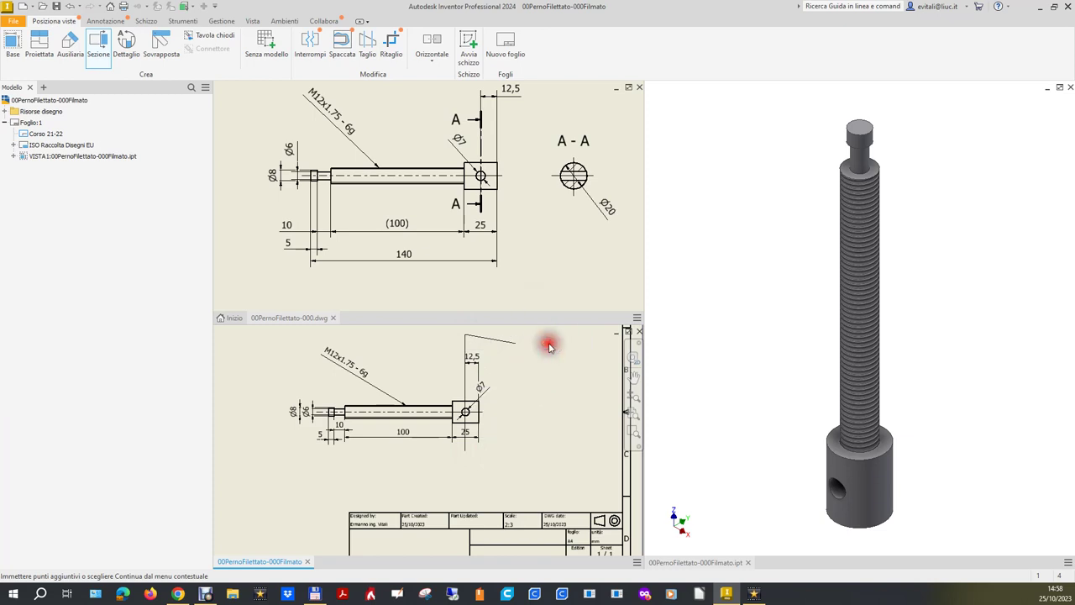
pyautogui.click(552, 410)
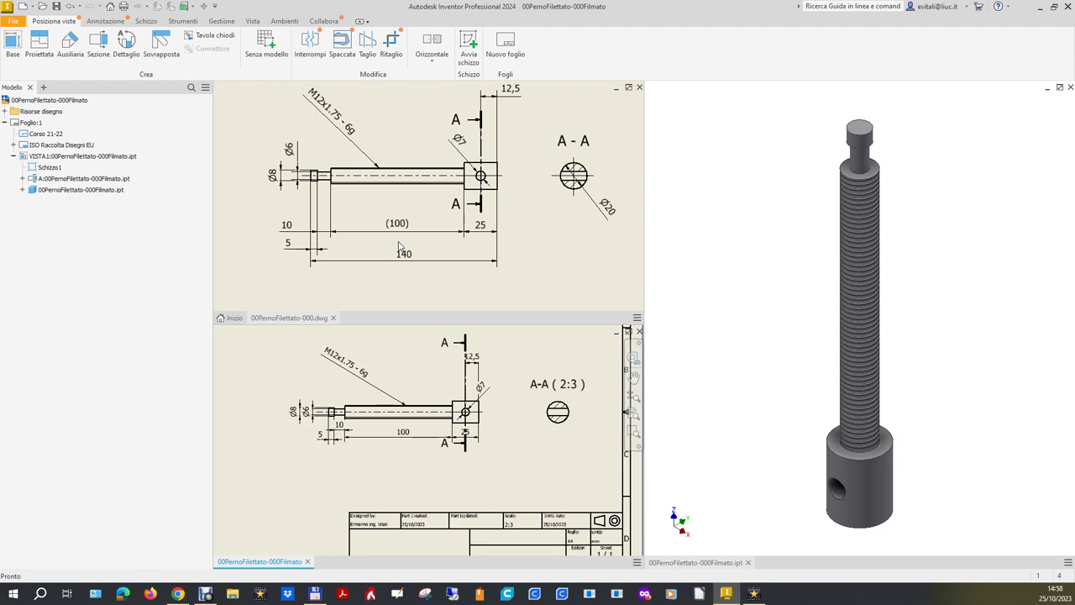
pyautogui.click(568, 385)
# Delete the ( 2:3 ) scale text from the section label so it reads just A-A.
pyautogui.moveTo(344, 185); pyautogui.dragTo(540, 143)
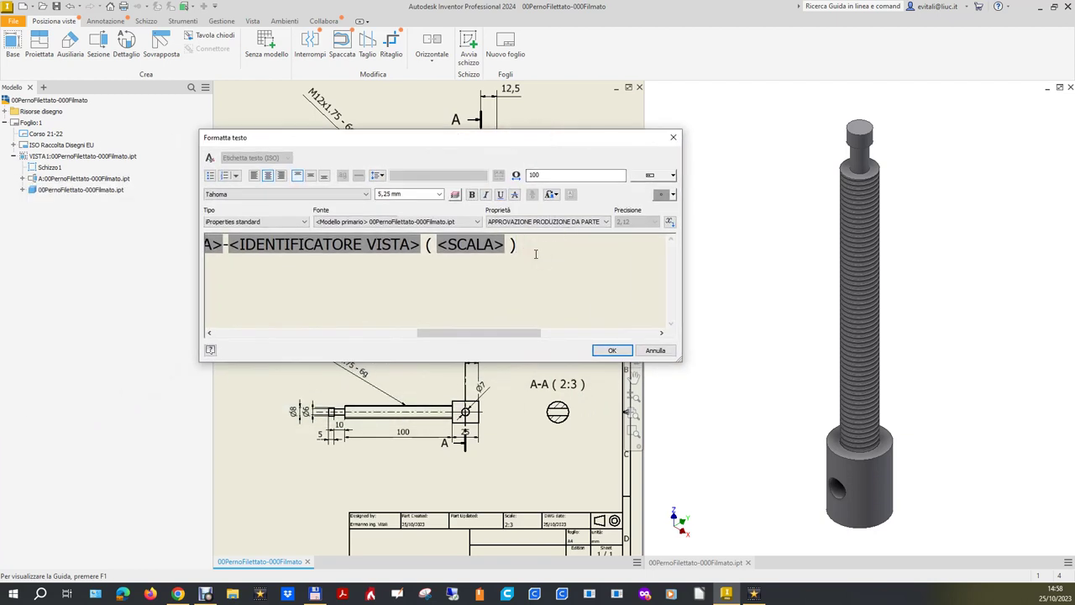
pyautogui.press('BackSpace')
pyautogui.press('BackSpace')
pyautogui.press('BackSpace')
pyautogui.press('BackSpace')
pyautogui.press('BackSpace')
pyautogui.press('BackSpace')
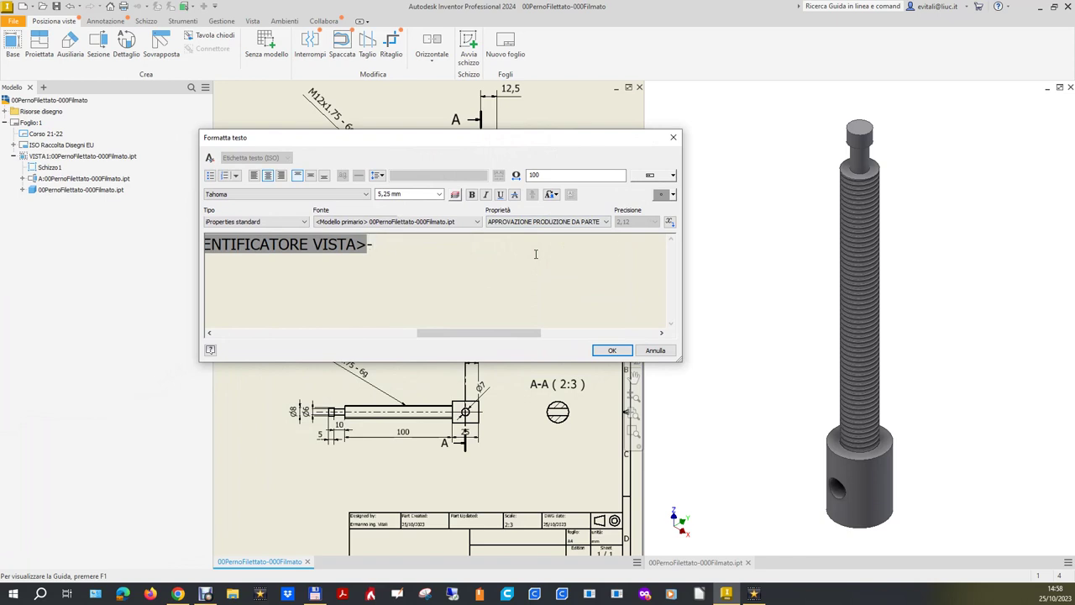
pyautogui.click(613, 350)
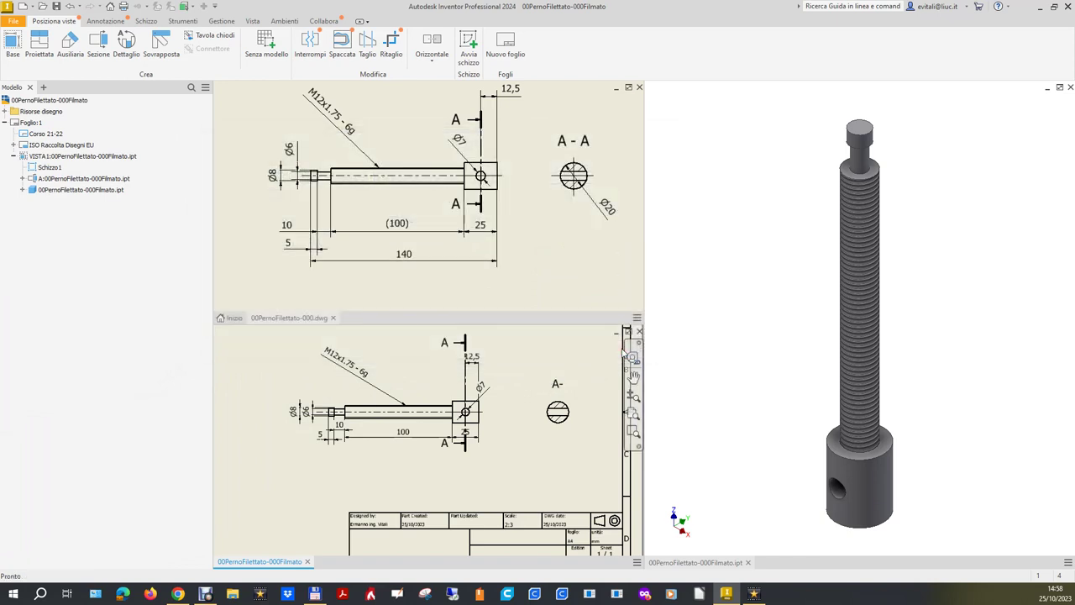
pyautogui.click(556, 386)
pyautogui.doubleClick(556, 387)
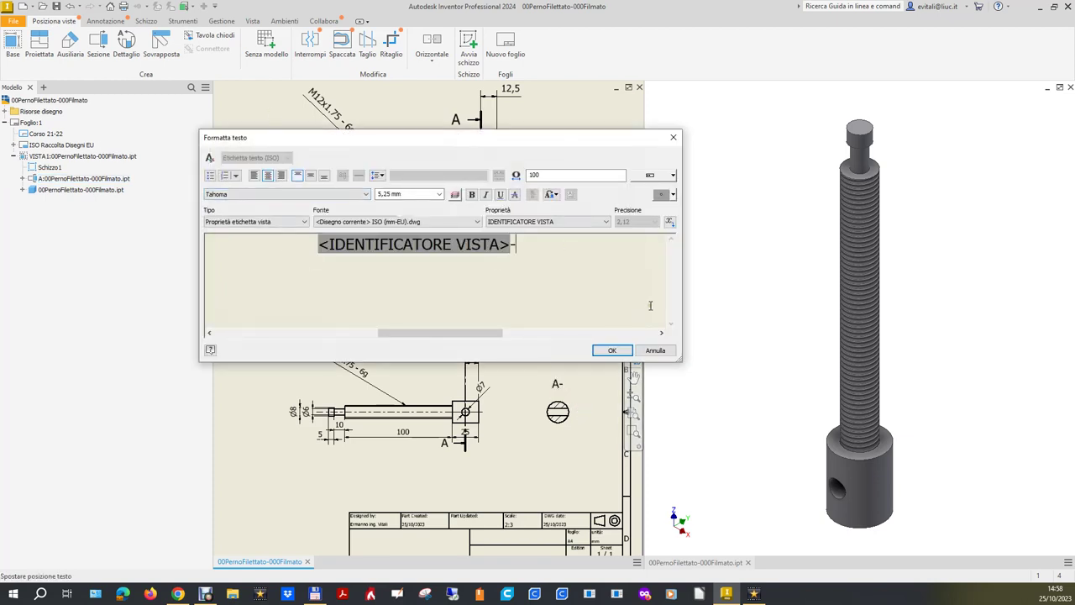
pyautogui.click(654, 352)
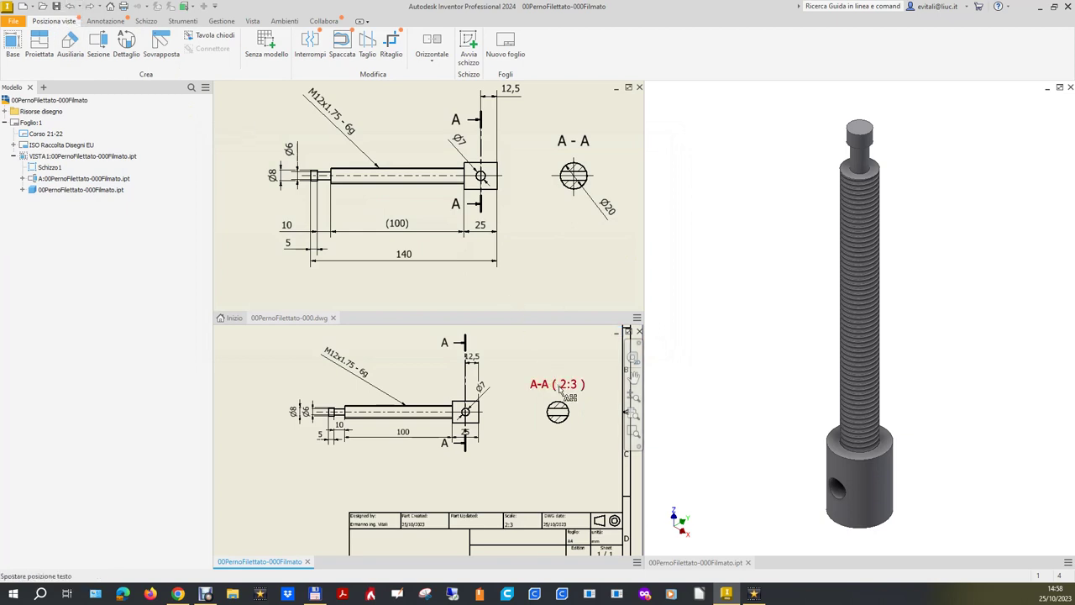
pyautogui.doubleClick(563, 388)
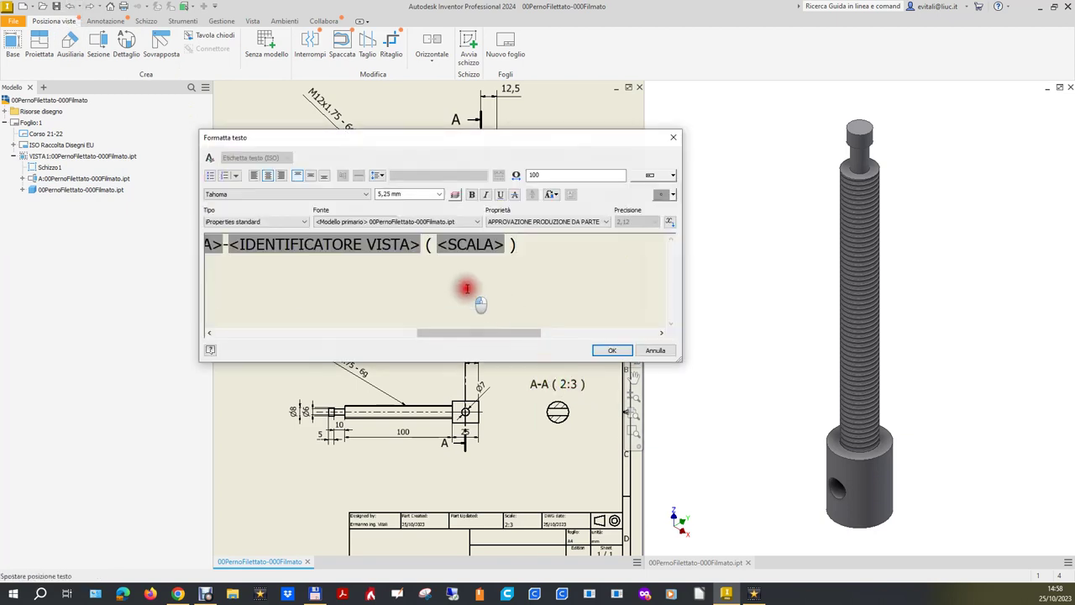
pyautogui.press('BackSpace')
pyautogui.press('BackSpace')
pyautogui.press('BackSpace')
pyautogui.press('BackSpace')
pyautogui.press('BackSpace')
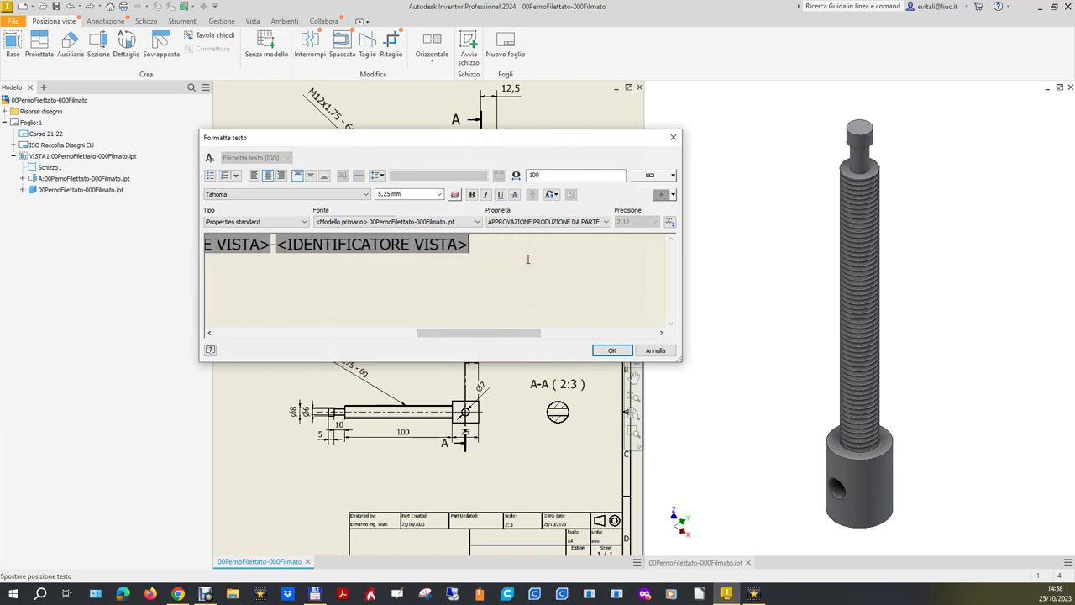
pyautogui.click(616, 351)
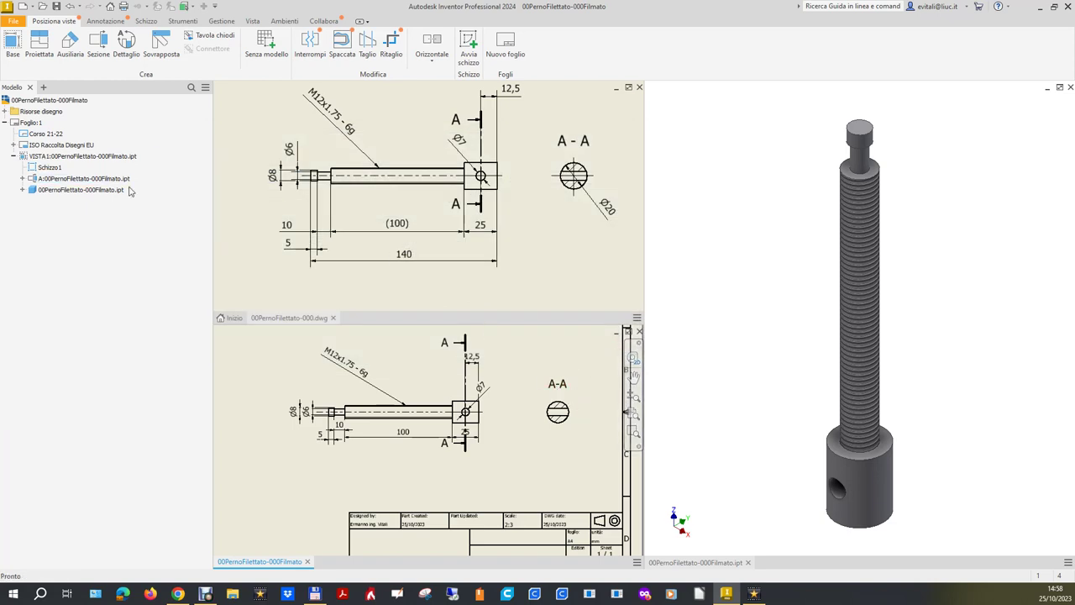
pyautogui.click(105, 21)
# Dimension the A-A section circle as a Ø20 diameter.
pyautogui.click(13, 50)
pyautogui.click(569, 423)
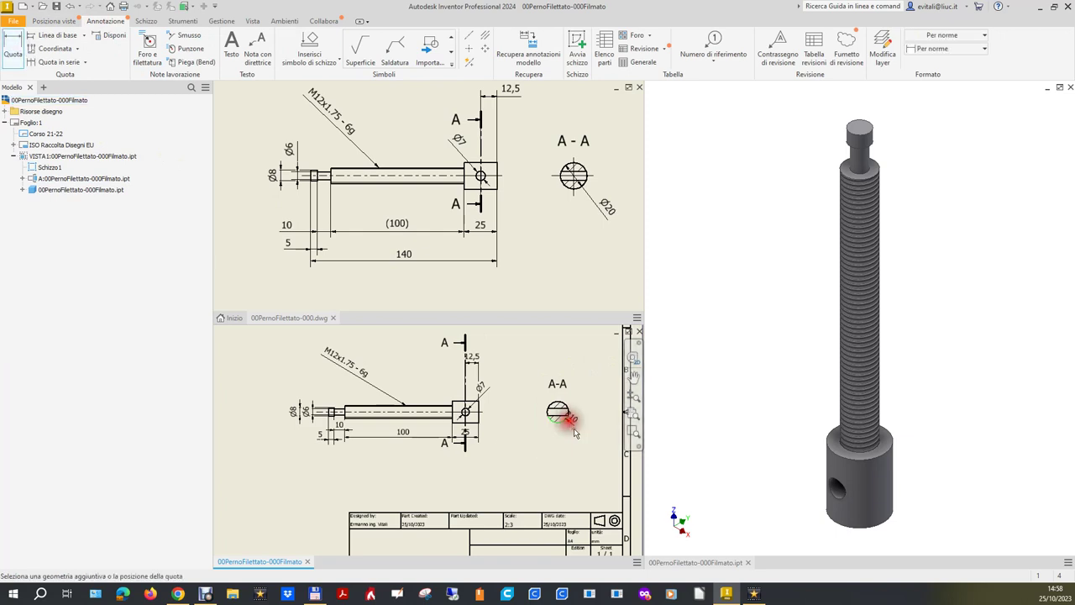
pyautogui.rightClick(585, 448)
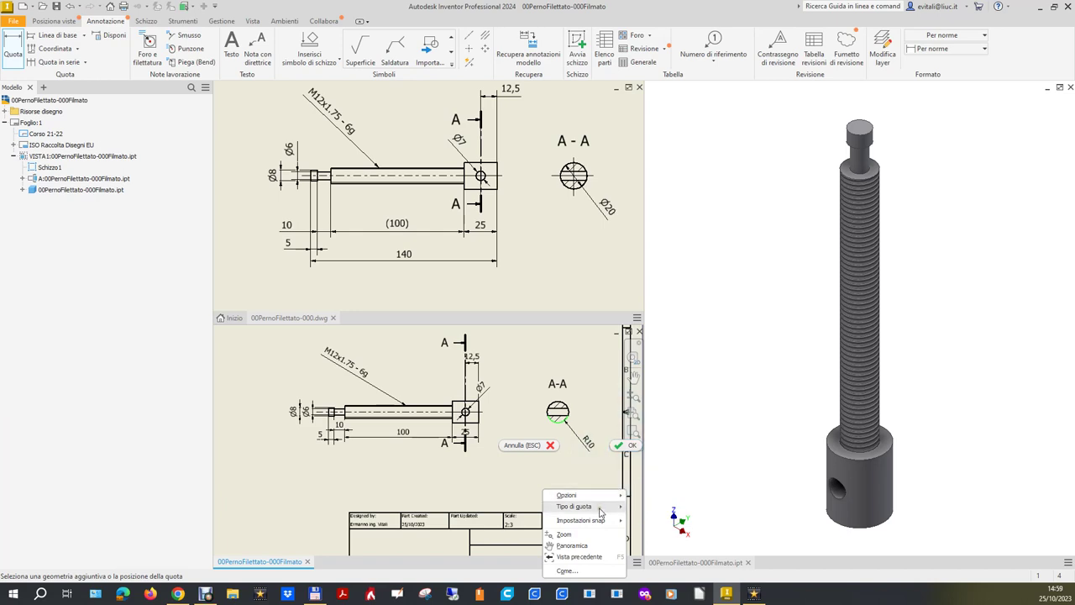
pyautogui.click(647, 506)
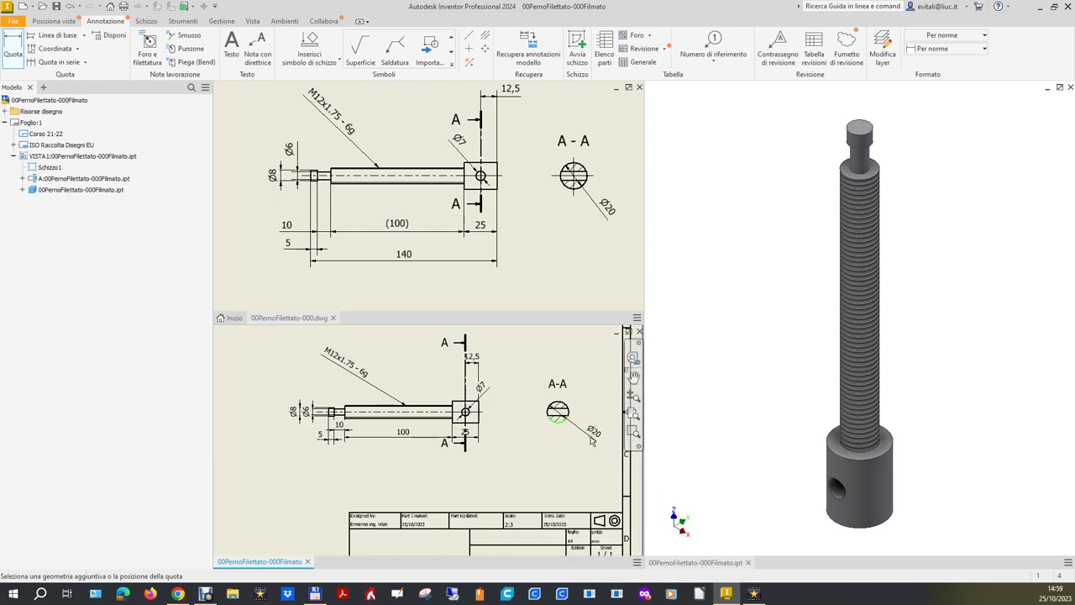
pyautogui.click(585, 432)
pyautogui.press('Escape')
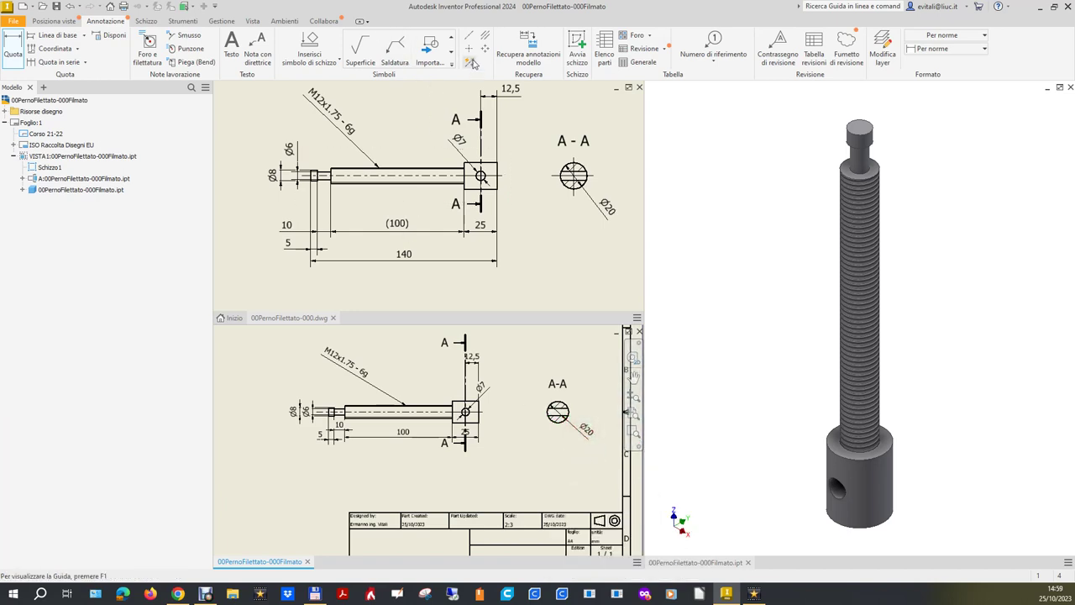
# Add centre lines crossing the circular A-A section.
pyautogui.click(469, 48)
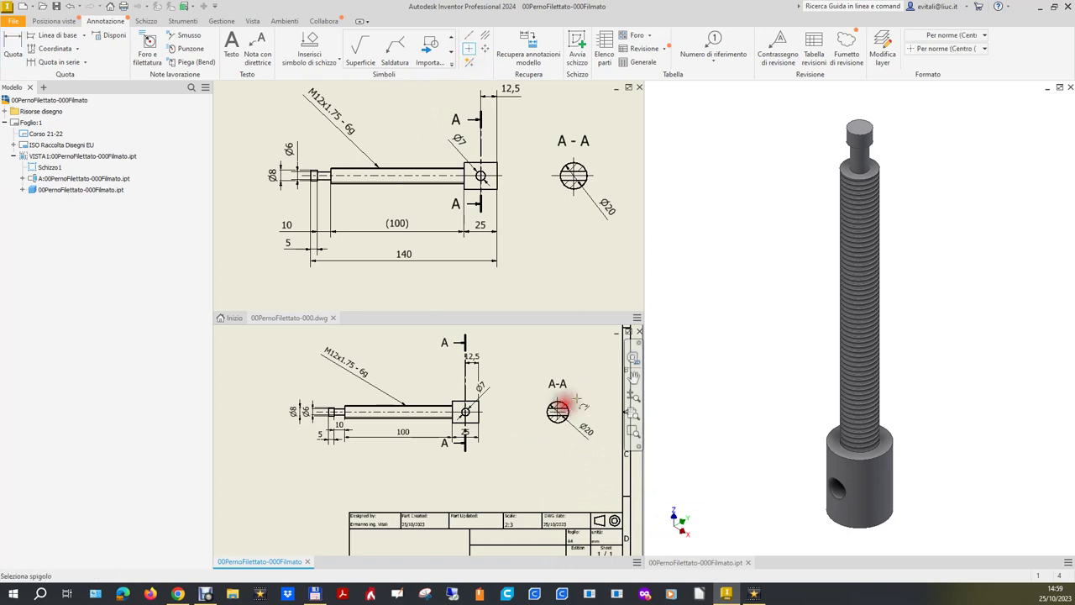
pyautogui.scroll(-3, 570, 442)
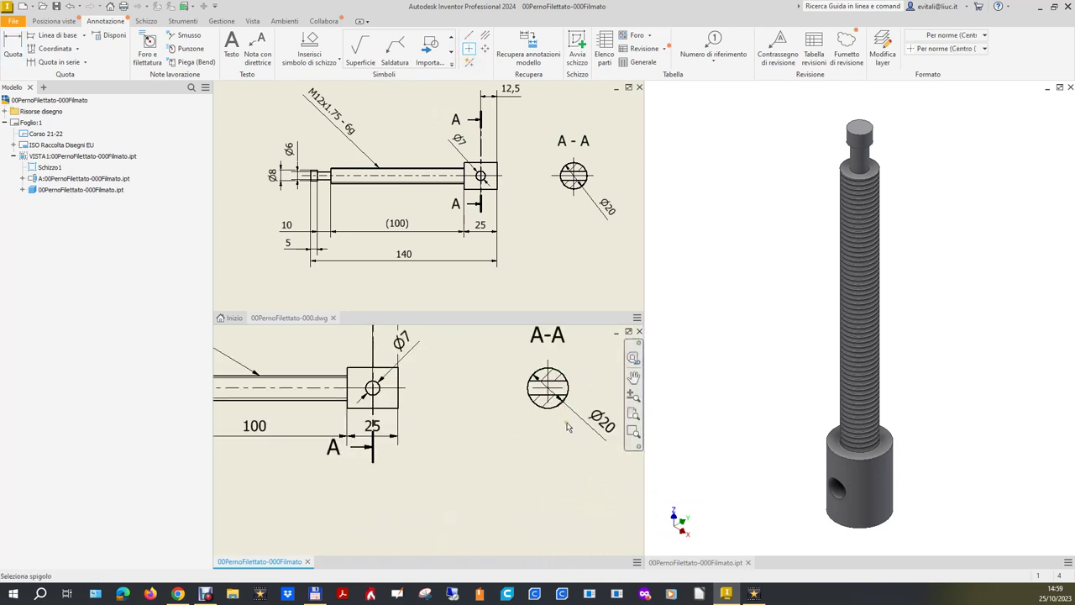
pyautogui.click(579, 383)
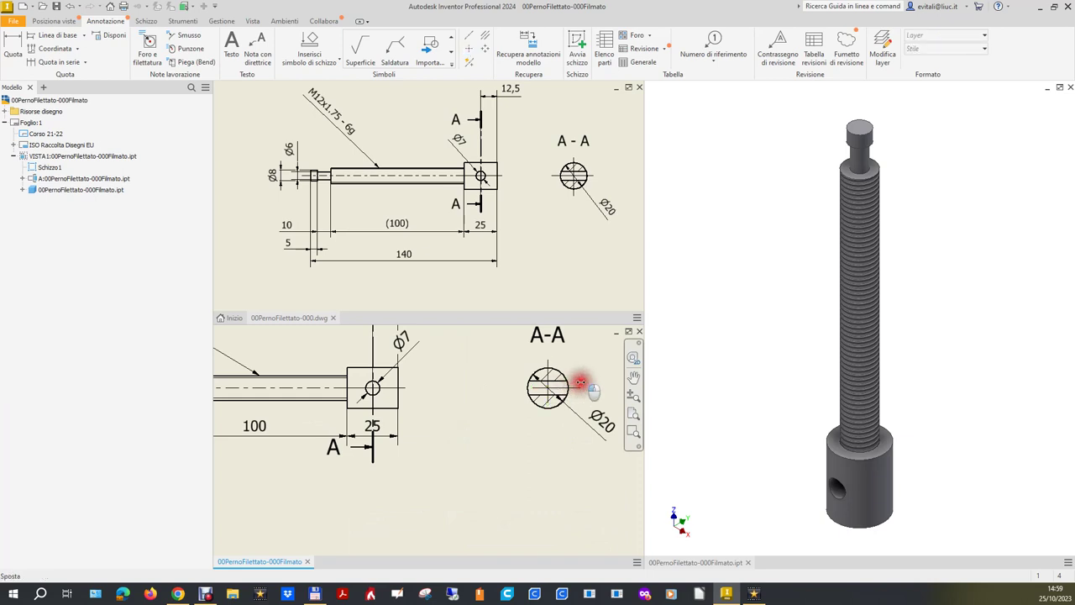
pyautogui.click(517, 384)
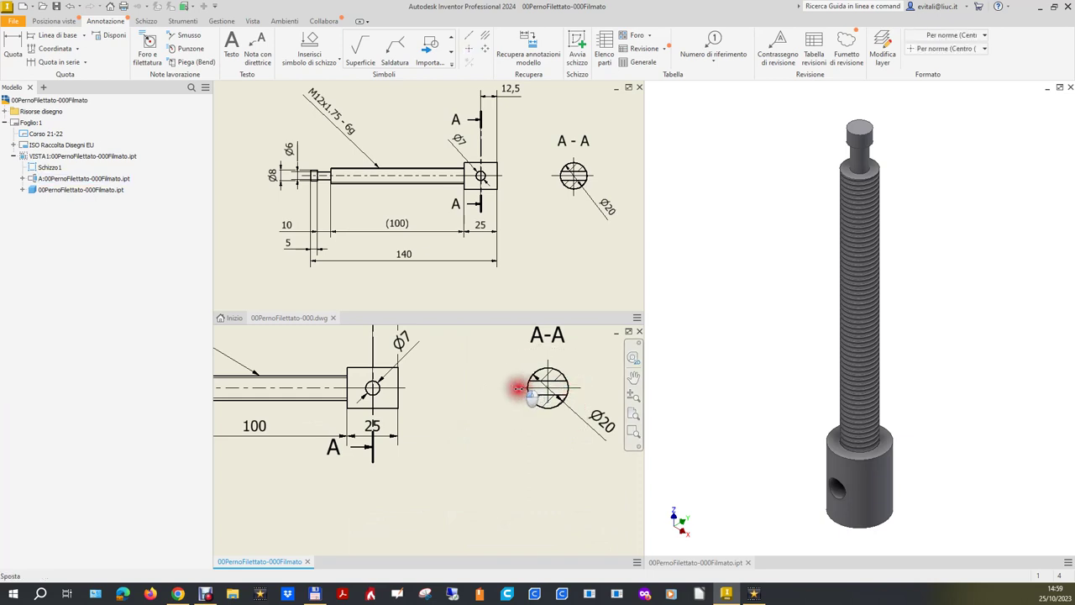
pyautogui.click(548, 411)
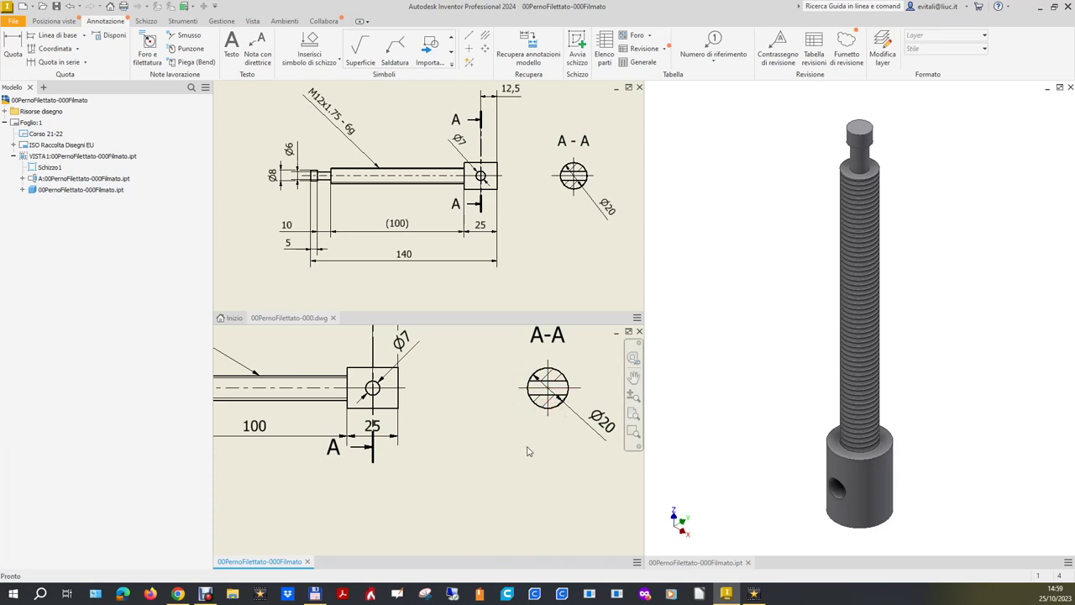
pyautogui.scroll(-2, 528, 452)
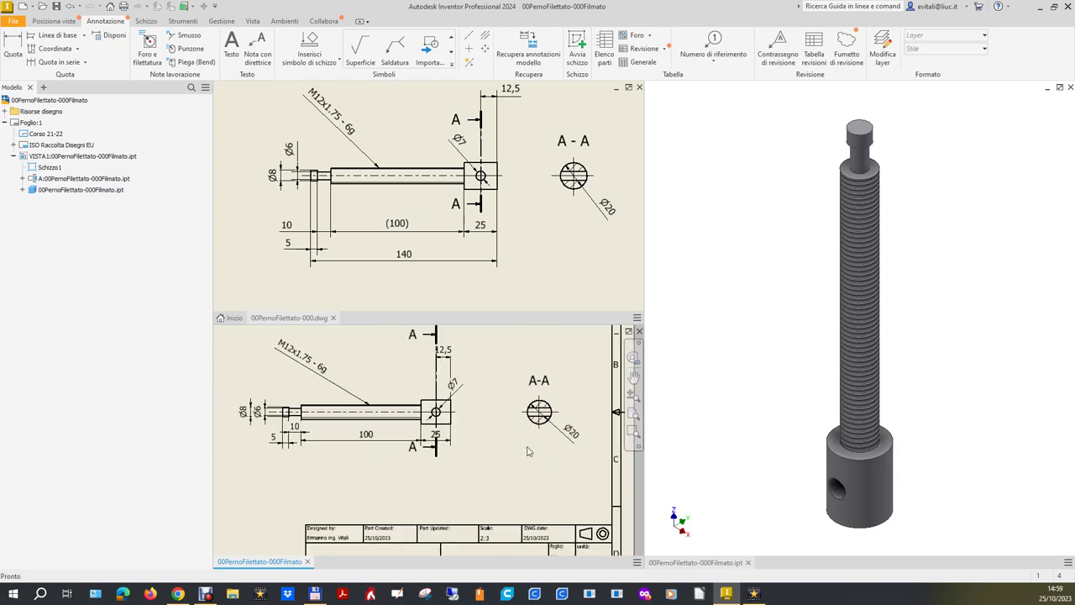
# Save the threaded pin 3D part, then bring up Save As for the drawing.
pyautogui.scroll(-2, 528, 452)
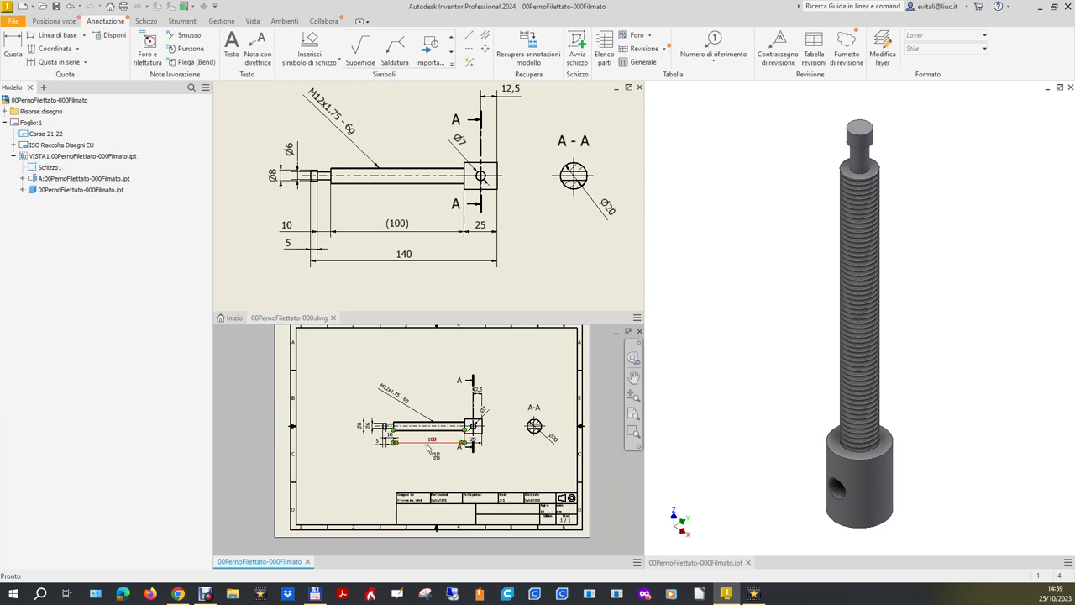
pyautogui.scroll(-2, 508, 242)
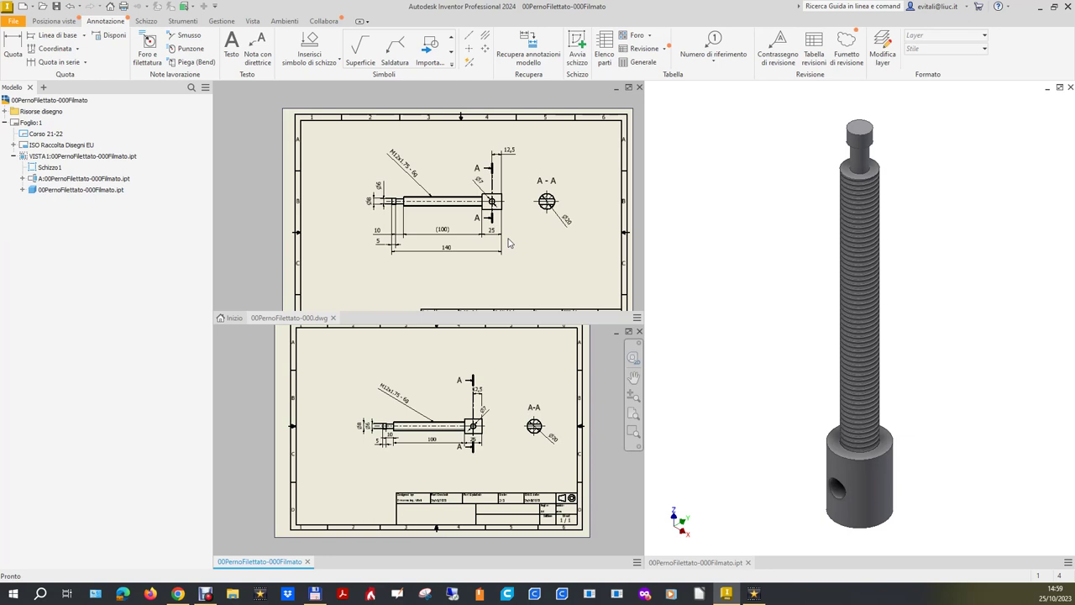
pyautogui.click(792, 261)
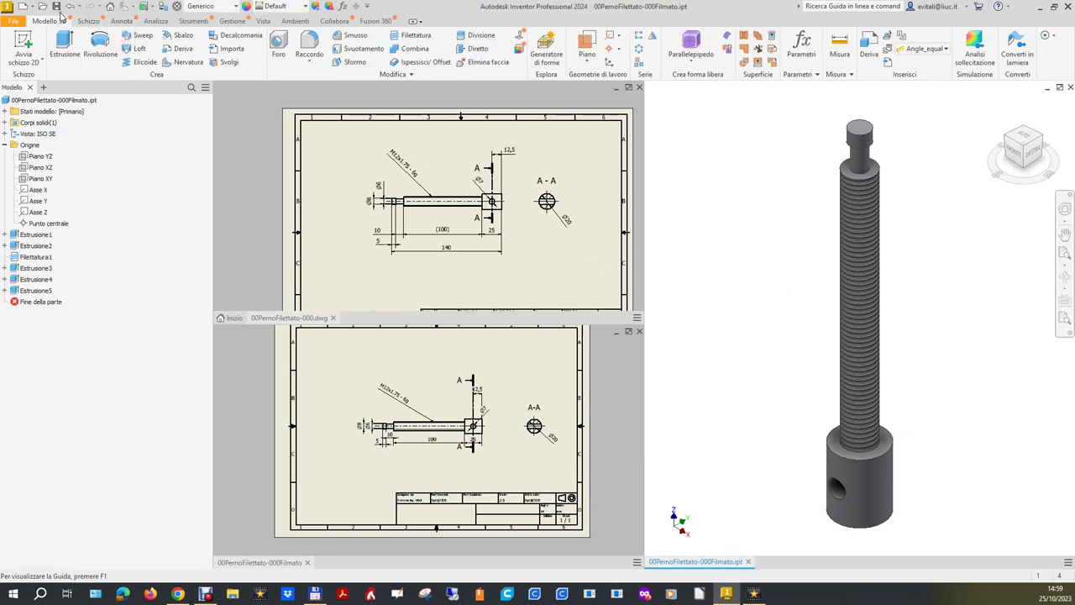
pyautogui.click(59, 8)
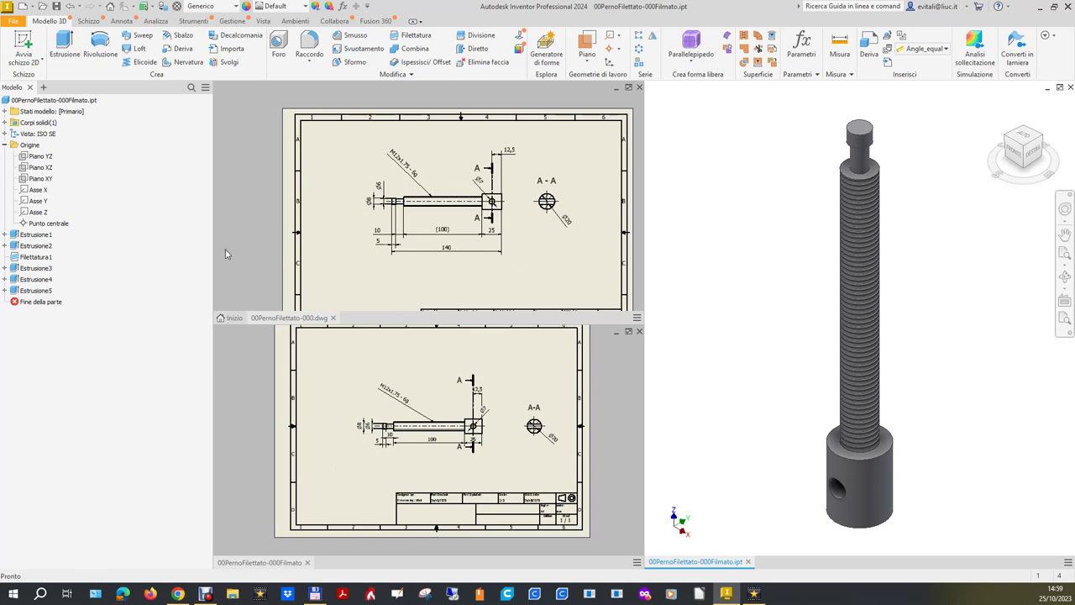
pyautogui.click(236, 490)
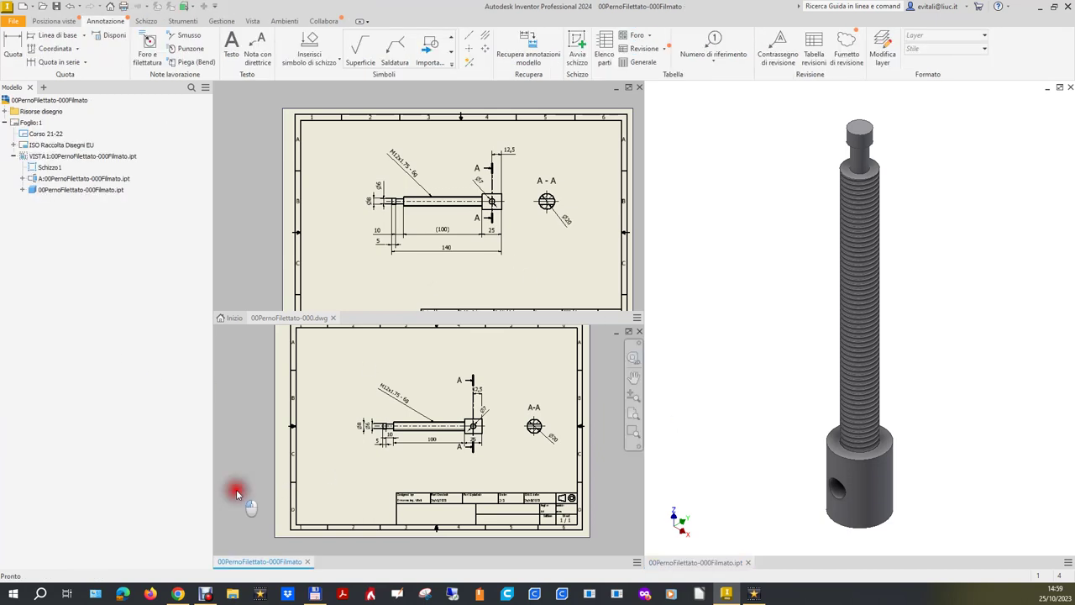
pyautogui.click(54, 7)
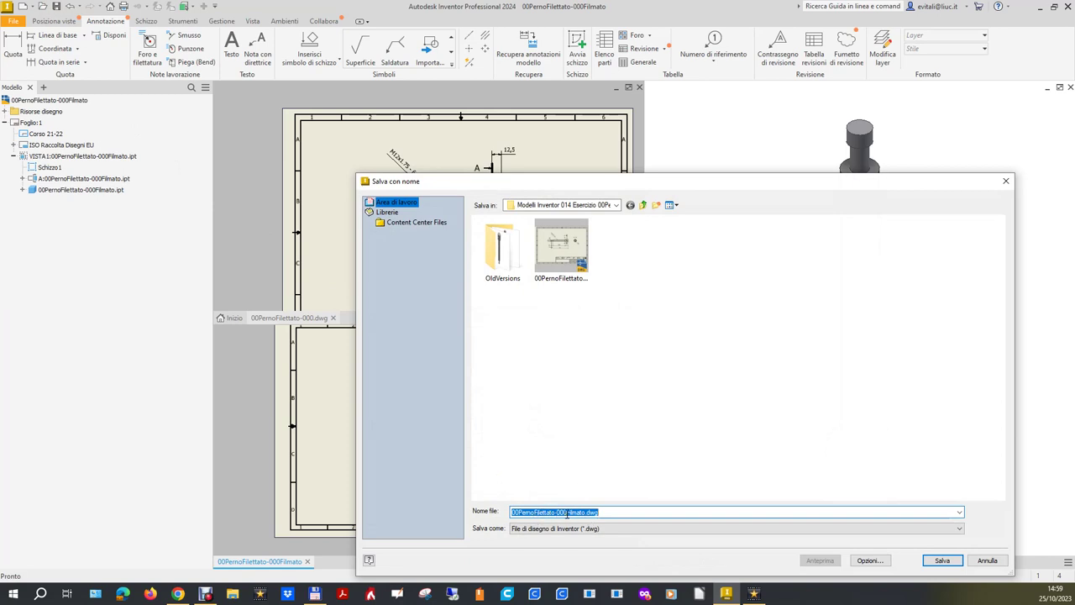
# Save the drawing as 00PernoFilettato-000Filmato.dwg in Inventor drawing (*.dwg) format.
pyautogui.click(943, 561)
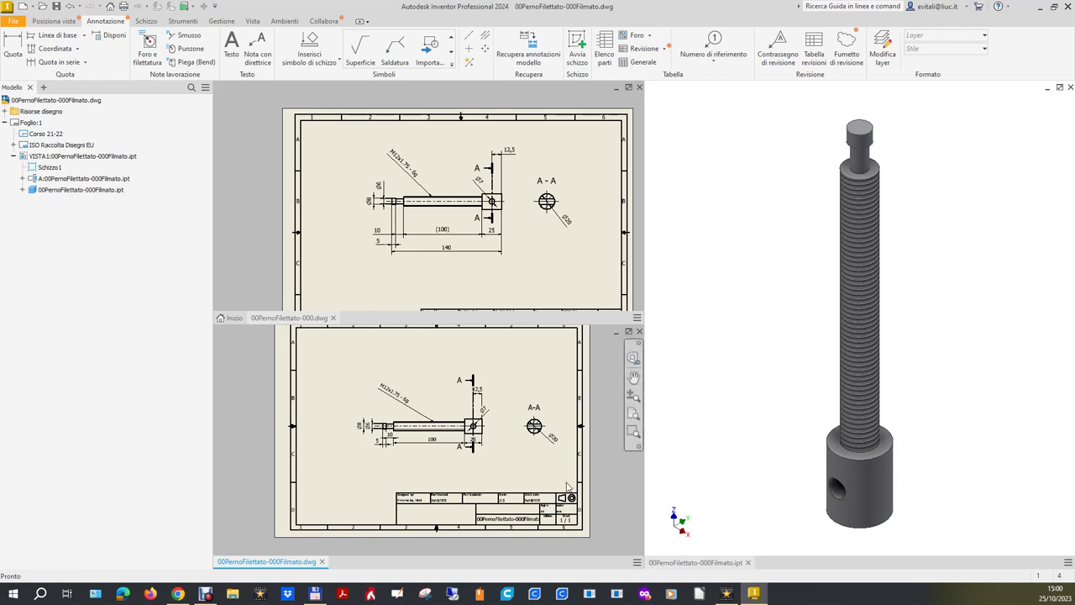
pyautogui.click(56, 6)
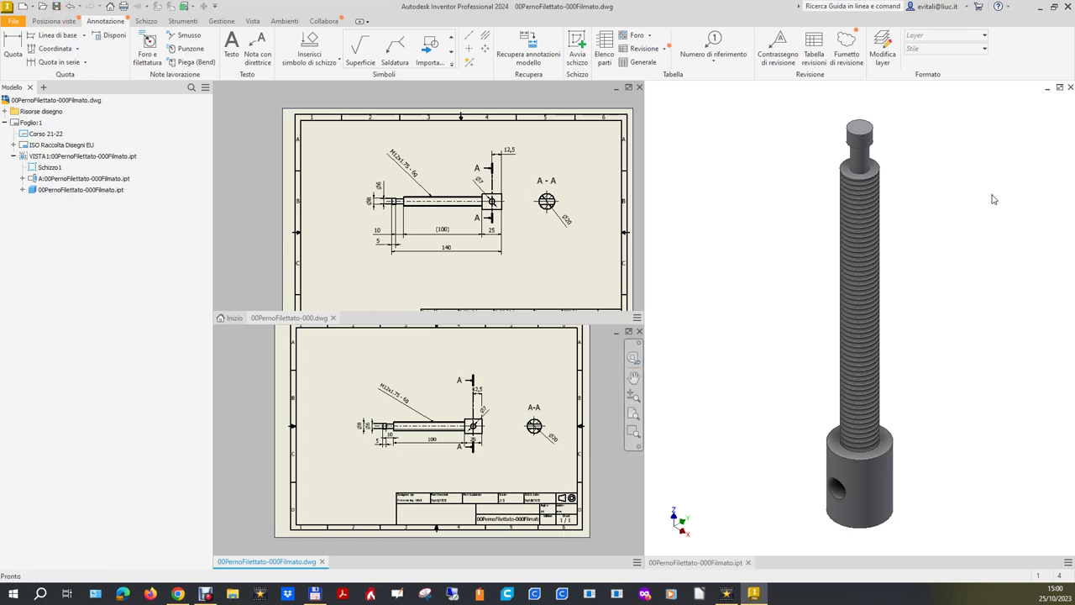